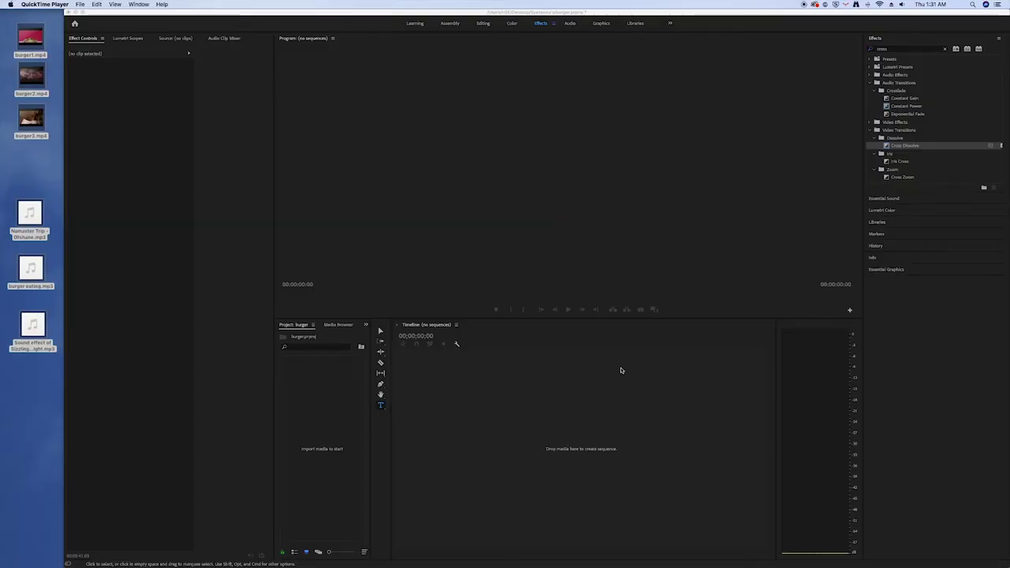
Import the three burger videos and three audio files from the desktop into the project, and enlarge the editing window to full width.
left_click(504, 215)
left_click(16, 418)
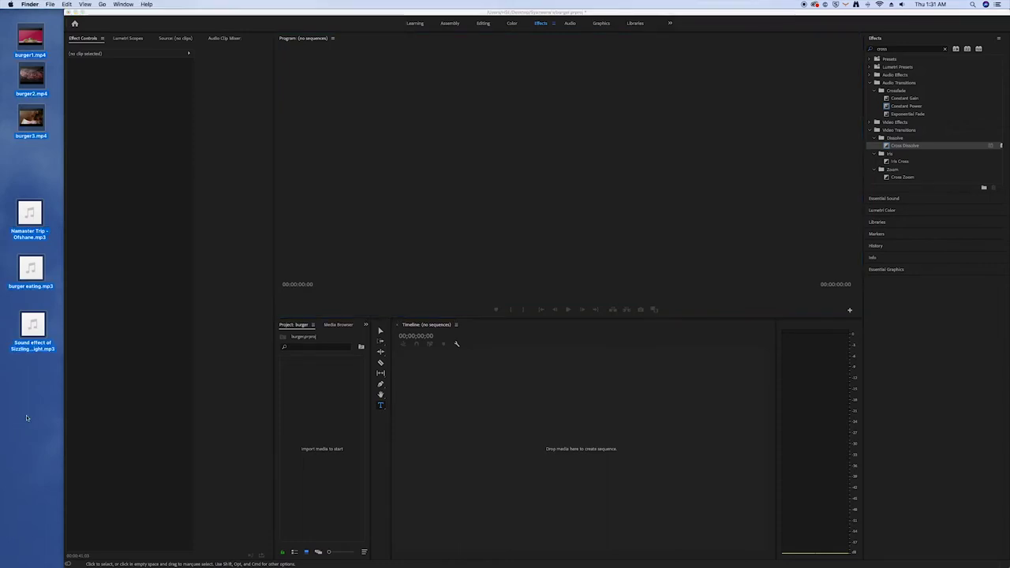
left_click(30, 396)
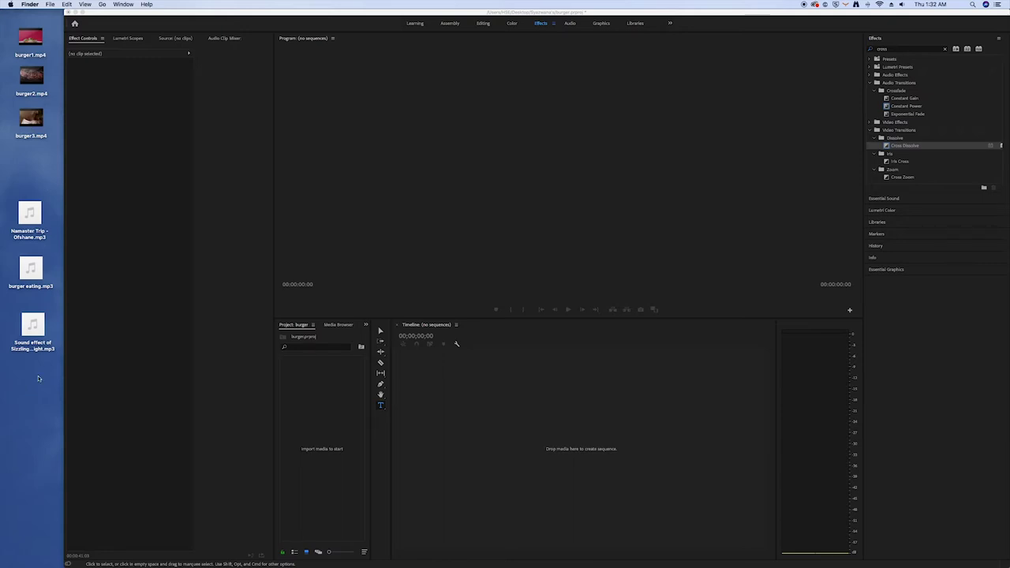
left_click_drag(40, 376, 15, 45)
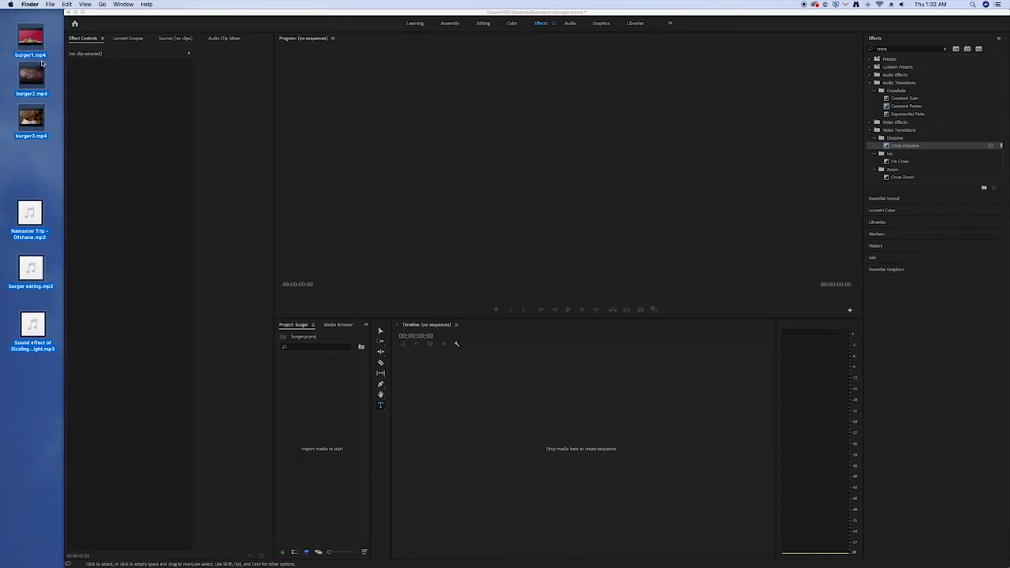
mouse_move(31, 45)
left_click_drag(23, 46, 313, 393)
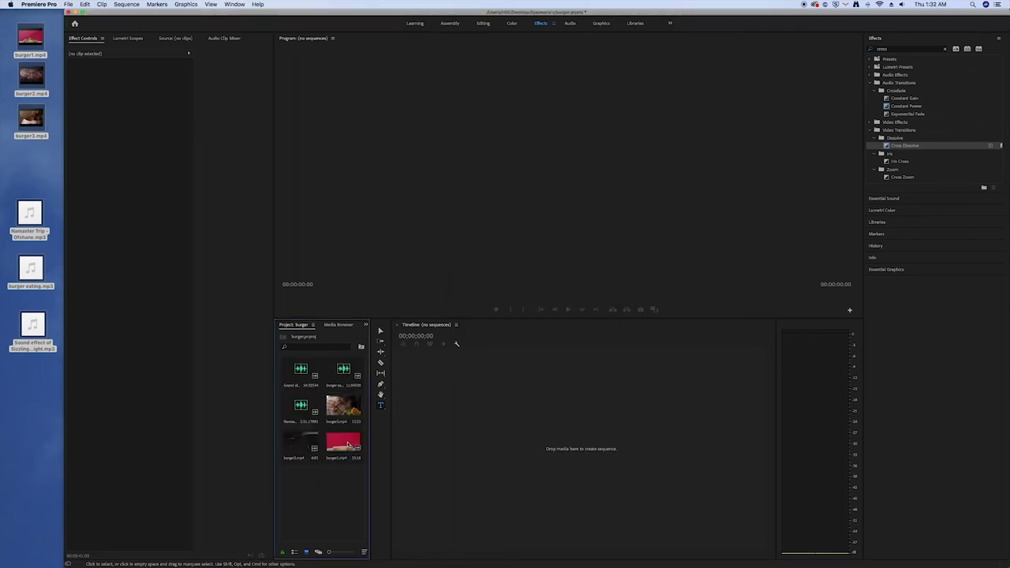
left_click(82, 14)
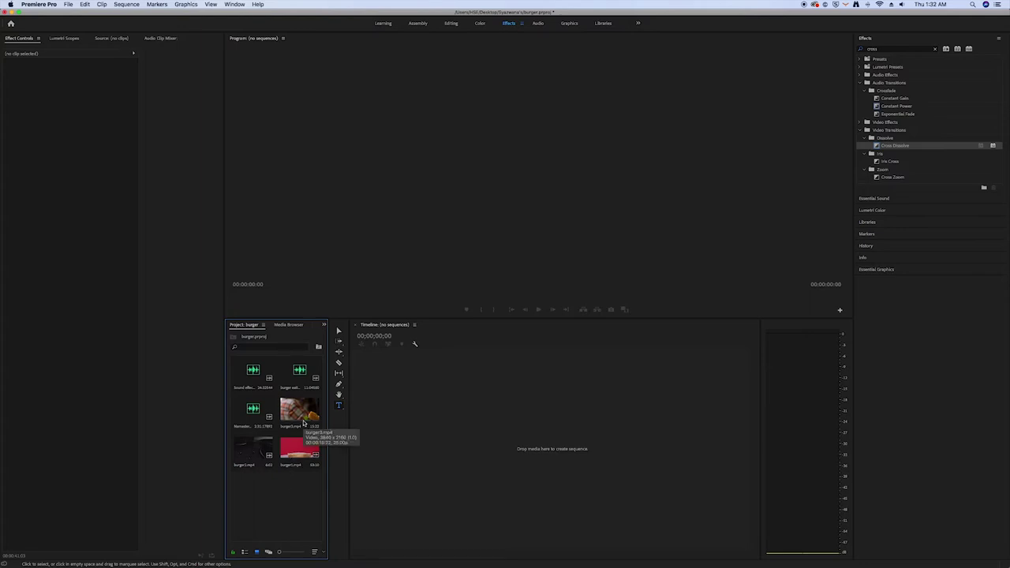
Create a new sequence from the burger2.mp4 clip in the project.
left_click(250, 459)
left_click_drag(247, 453, 383, 408)
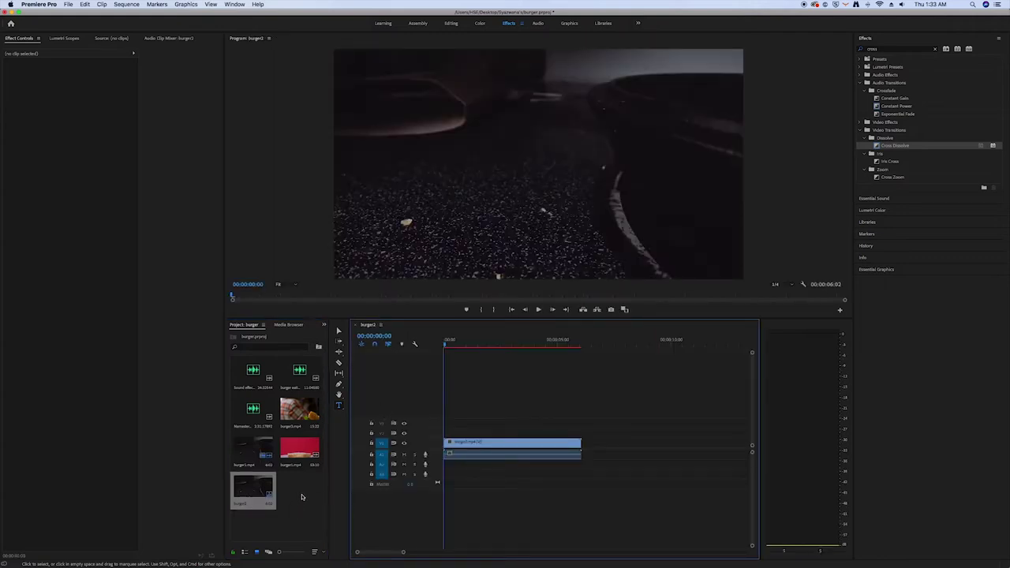
left_click(300, 496)
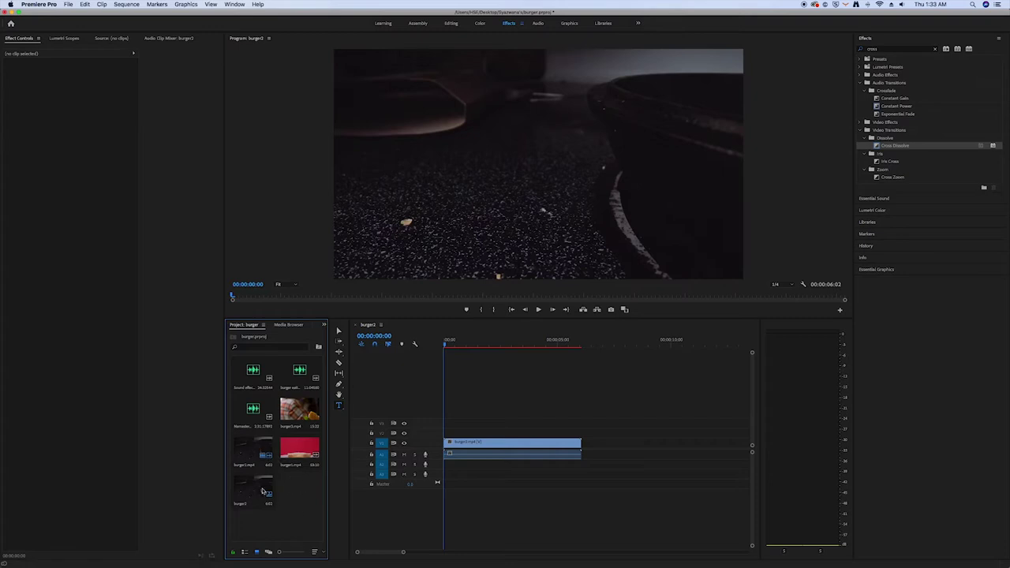
Append burger1.mp4 and then burger3.mp4 directly after the burger2.mp4 clip on video track V1.
left_click(299, 456)
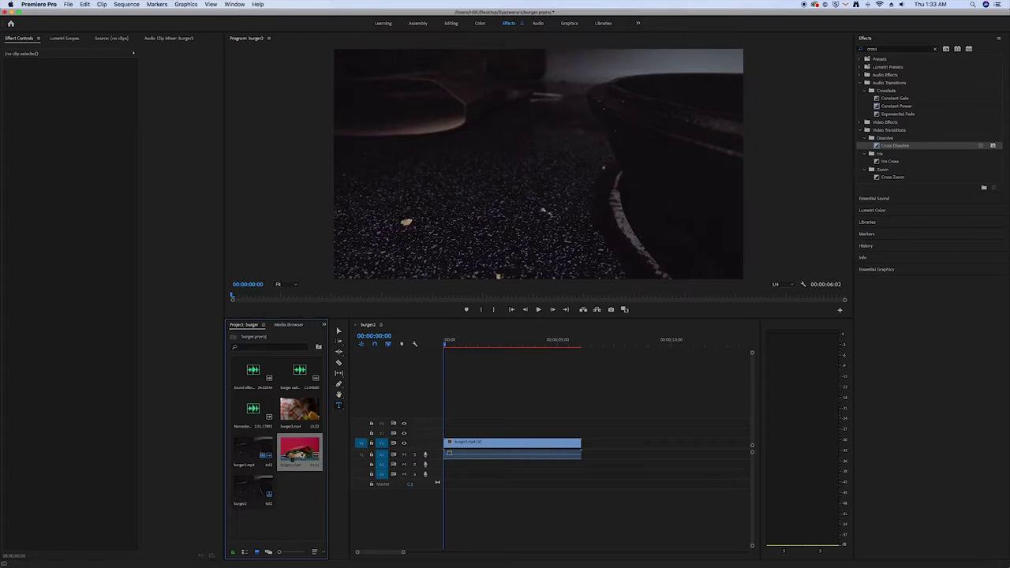
left_click_drag(301, 454, 583, 446)
left_click_drag(401, 555, 516, 552)
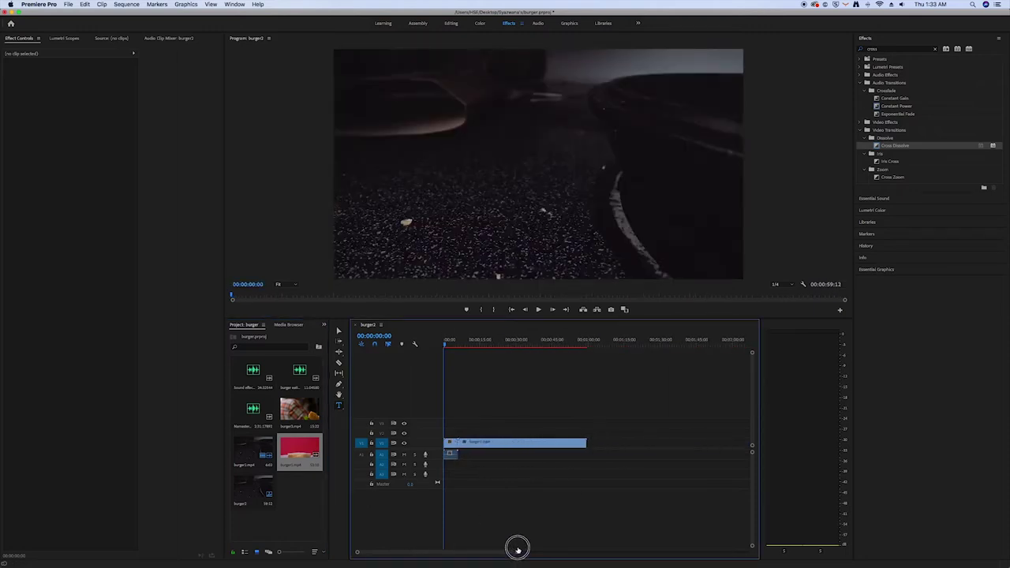
left_click_drag(301, 410, 591, 446)
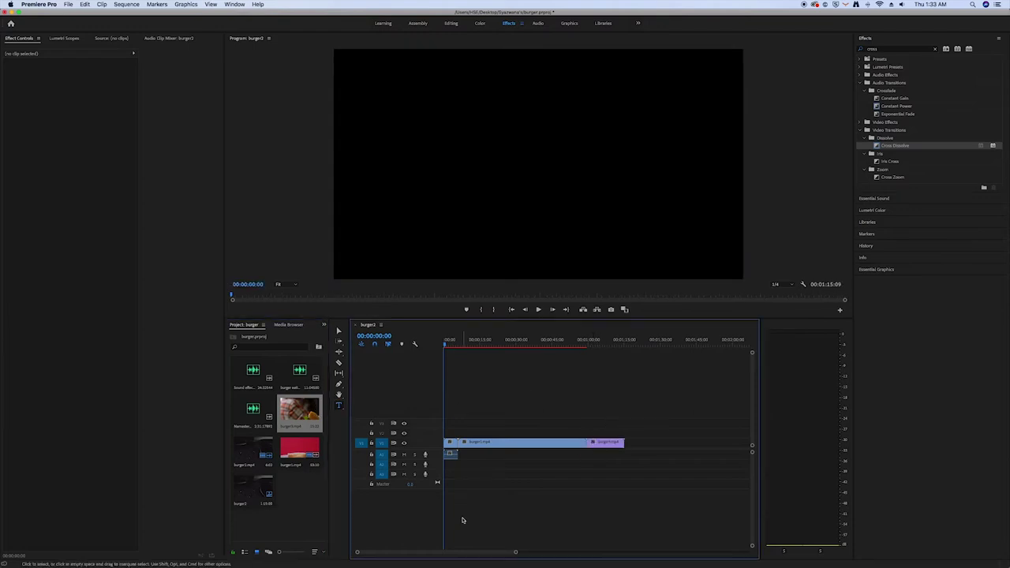
mouse_move(517, 552)
left_mouse_down()
mouse_move(489, 552)
mouse_move(499, 552)
left_mouse_up()
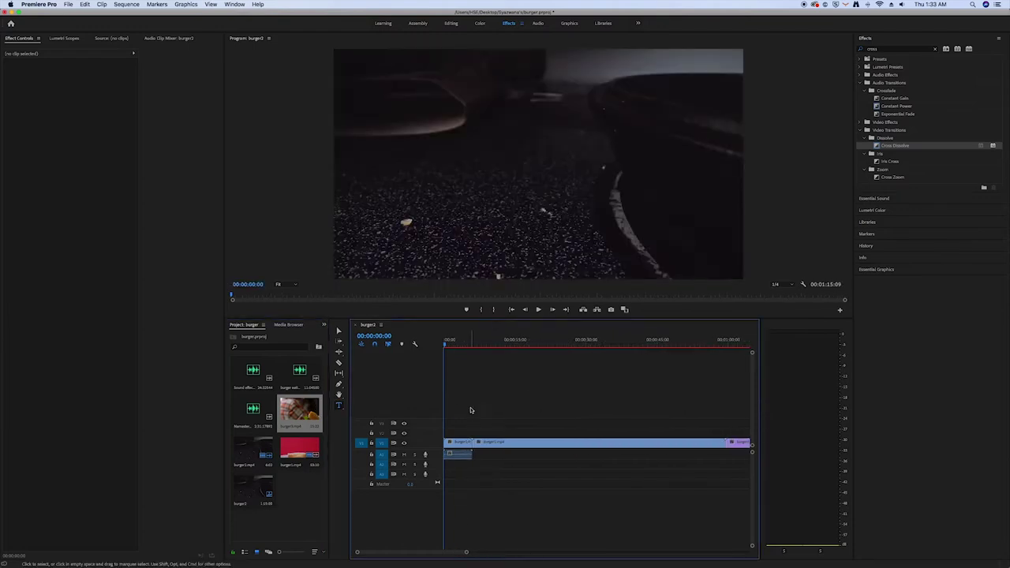
Set the program monitor's playback resolution to 1/4.
left_click(775, 286)
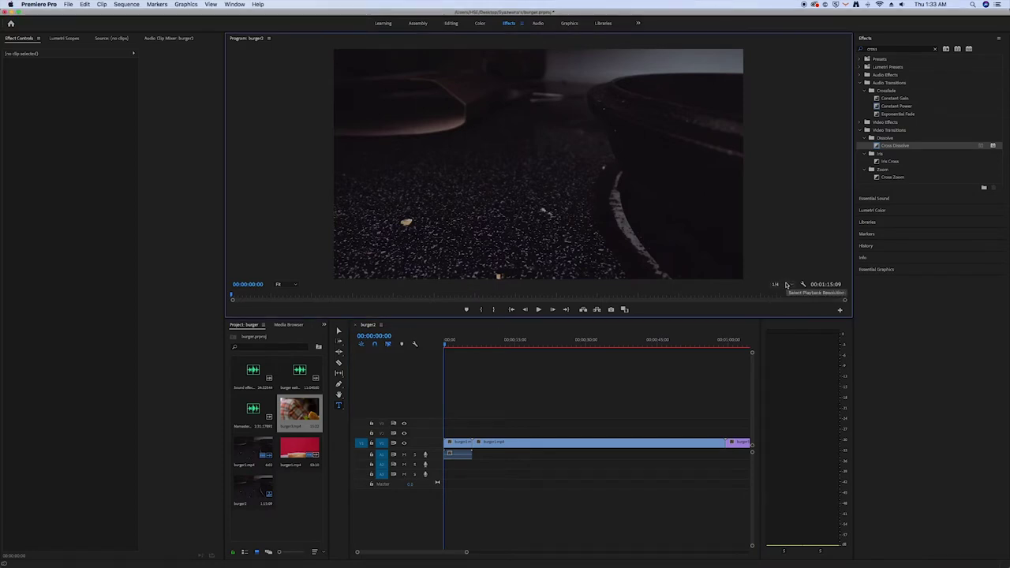
left_click(776, 283)
left_click(783, 312)
Play the sequence from the start into the burger1.mp4 clip to review the footage.
left_click_drag(467, 550, 498, 543)
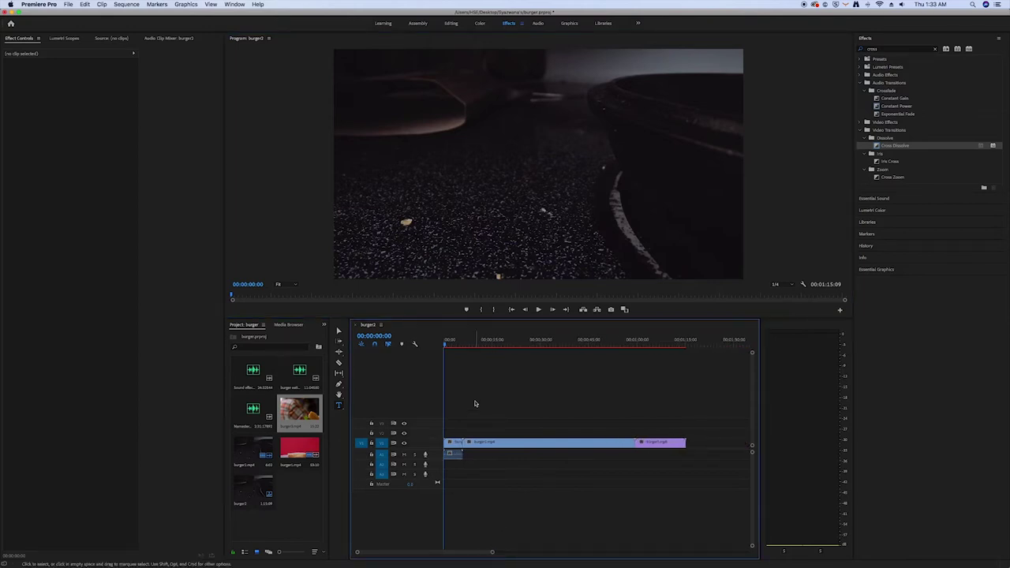
left_click(538, 313)
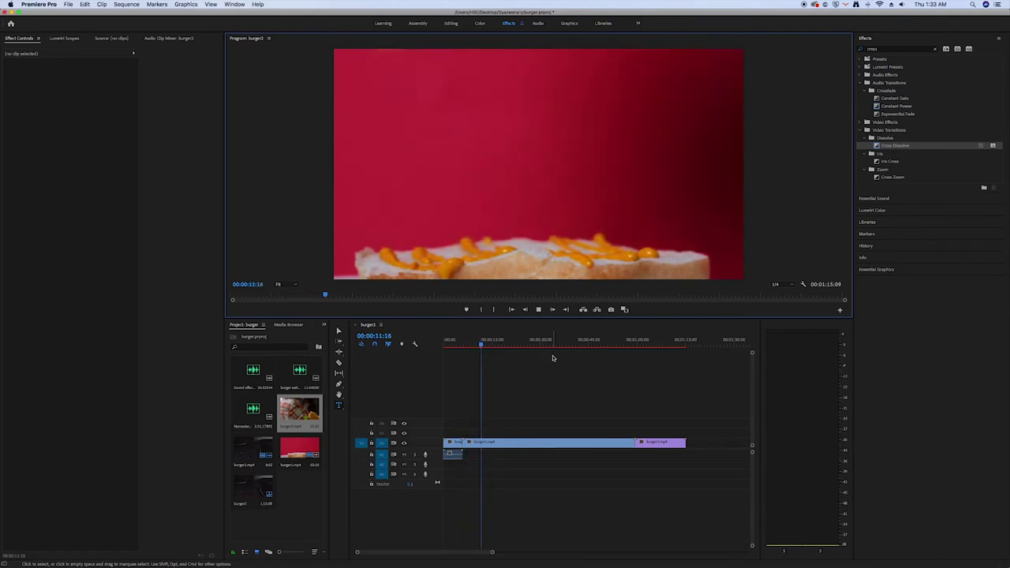
key("space")
Split the burger1.mp4 clip at 00:00:07:05 with the Razor tool and delete the short segment before the cut.
left_click_drag(491, 551, 454, 546)
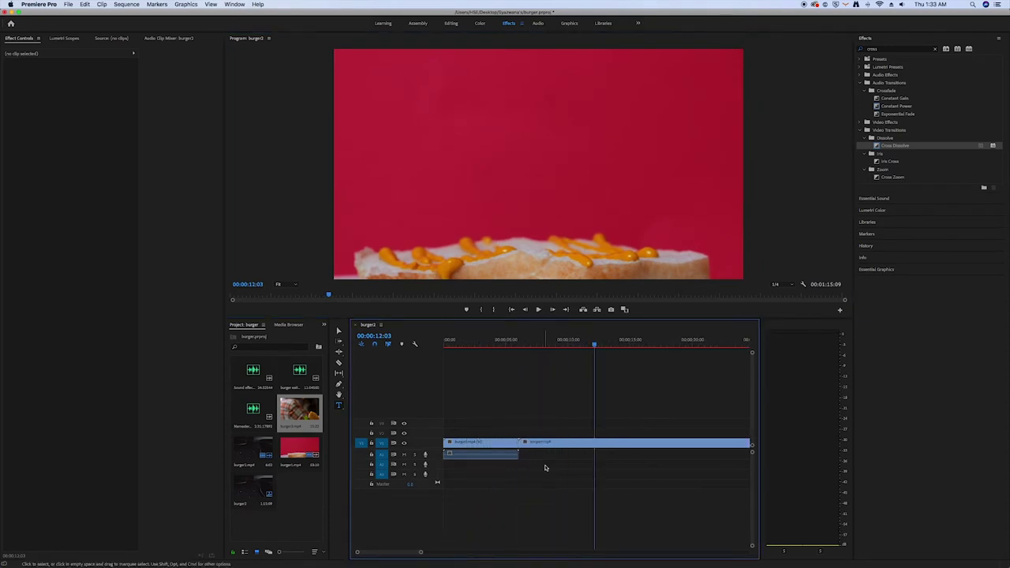
left_click(543, 446)
left_click_drag(594, 348, 532, 360)
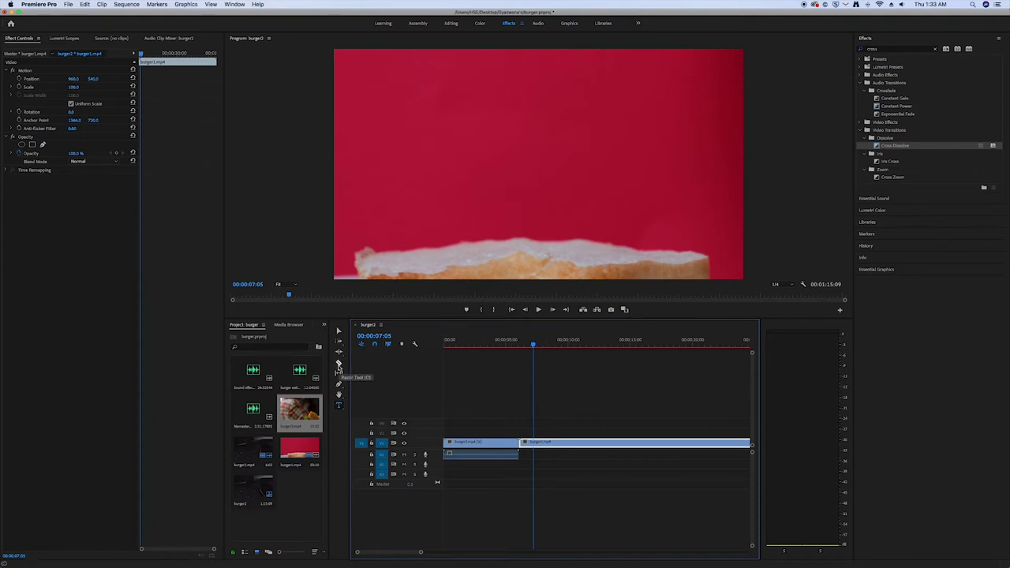
left_click(340, 366)
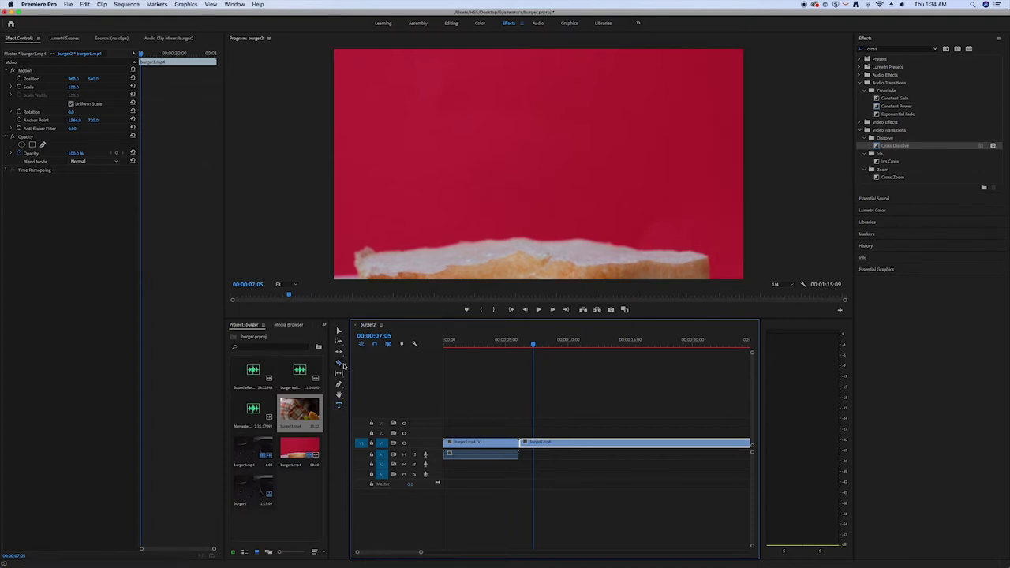
left_click(534, 443)
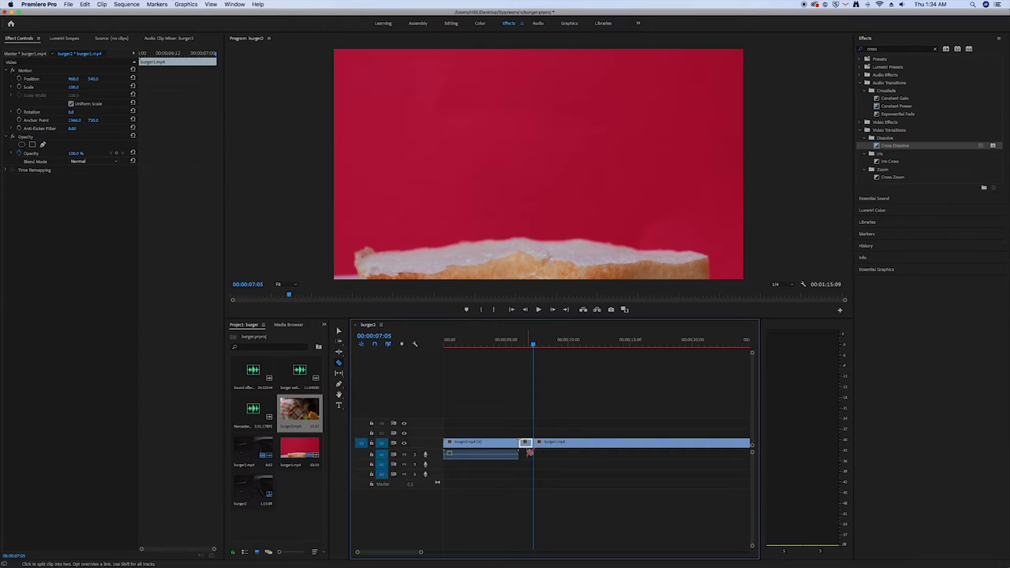
key("Delete")
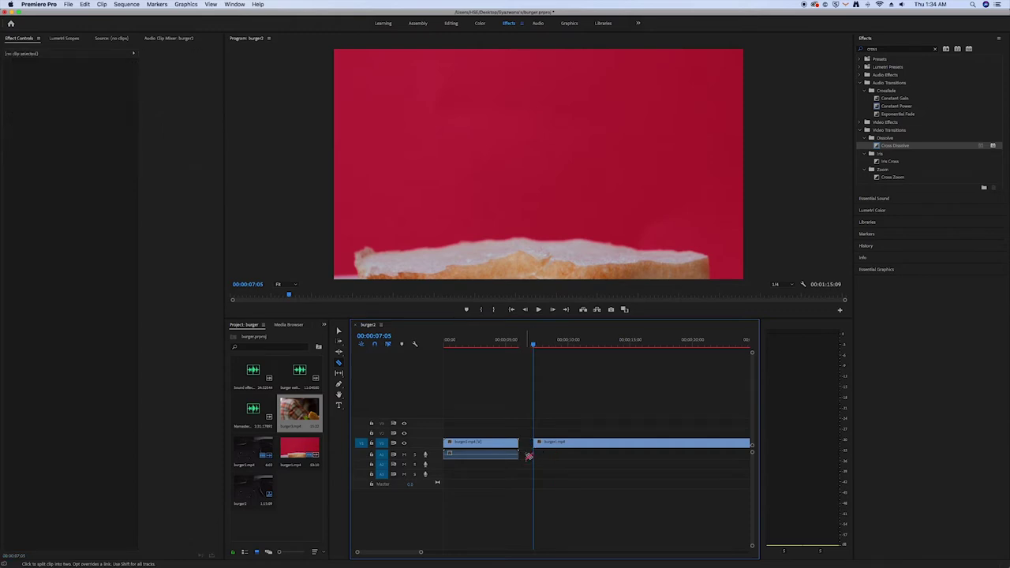
Play from the end of burger2.mp4 across the gap to the start of burger1.mp4.
left_click_drag(420, 552, 391, 552)
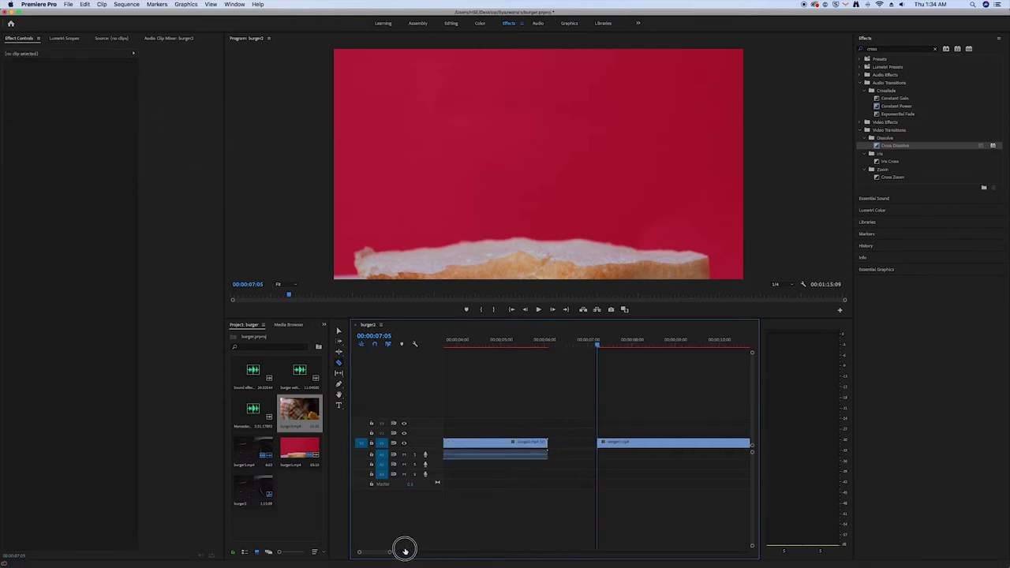
left_click_drag(598, 345, 542, 355)
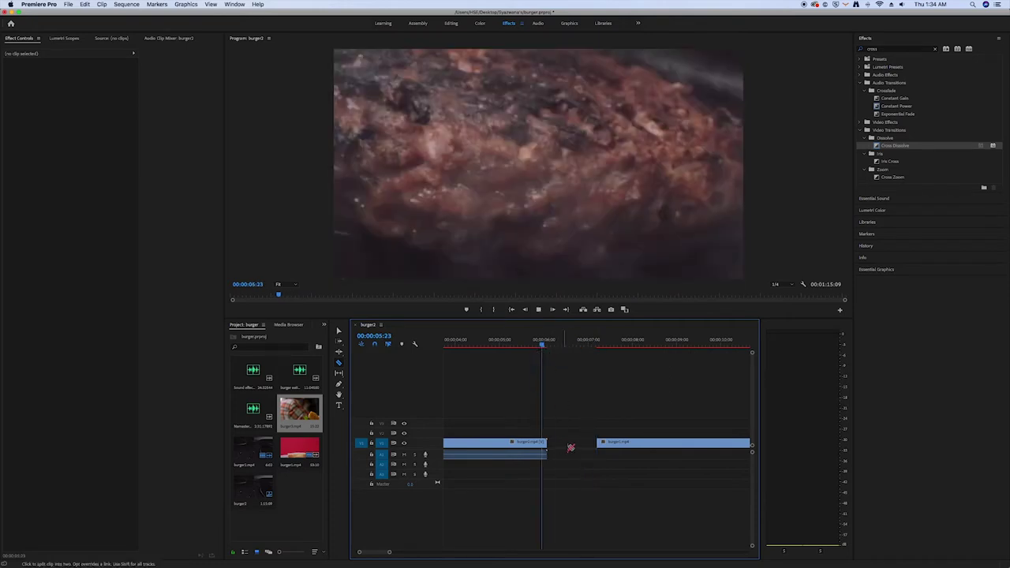
key("space")
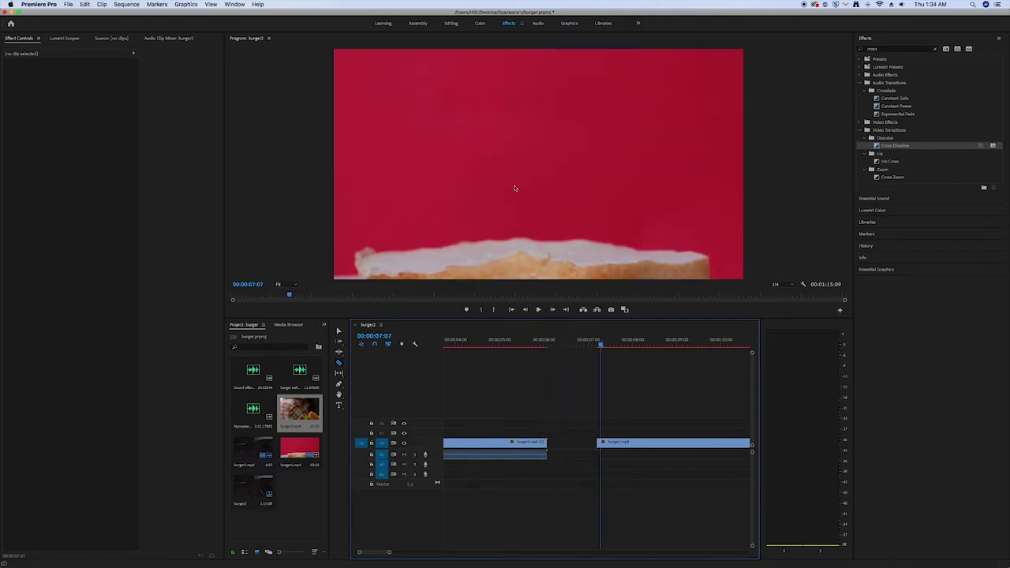
mouse_move(598, 345)
left_mouse_down()
mouse_move(549, 350)
mouse_move(606, 351)
left_mouse_up()
Ripple delete the empty gap between the burger2.mp4 and burger1.mp4 clips.
left_click(339, 331)
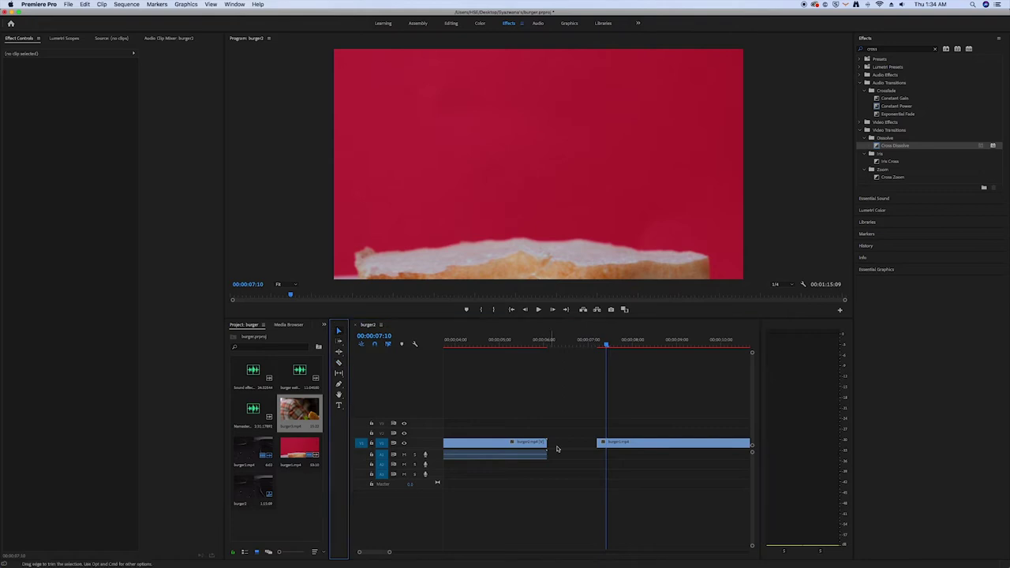
left_click(569, 445)
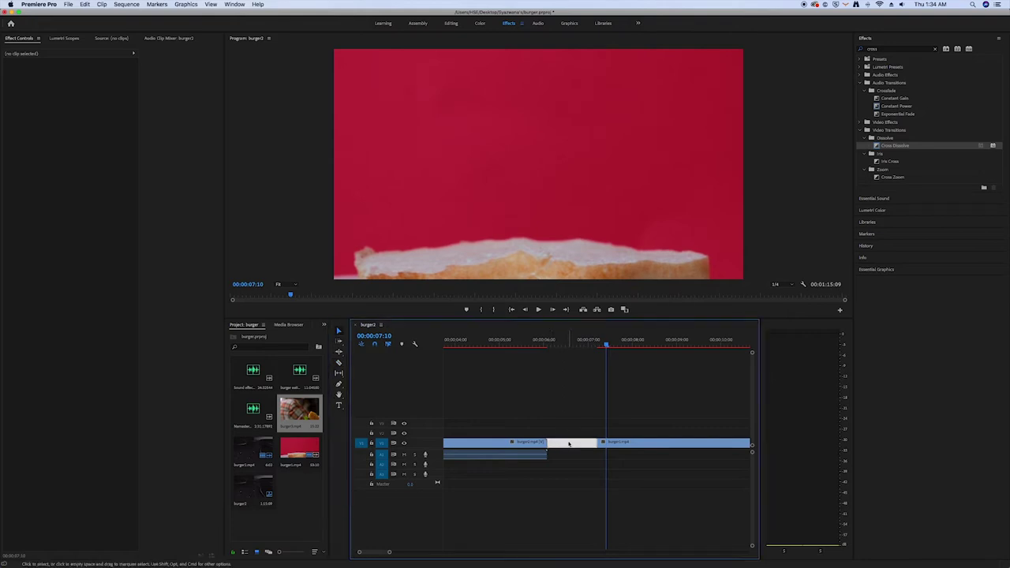
right_click(569, 444)
left_click(580, 465)
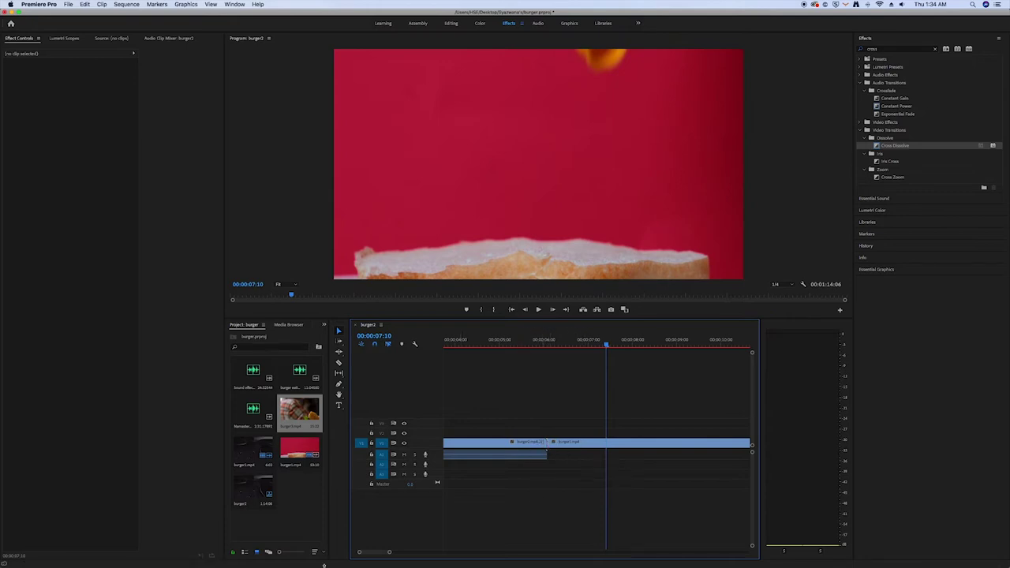
Set the speed of the burger1.mp4 clip in the sequence to 200%.
key("minus")
left_click(675, 348)
left_click_drag(418, 552, 498, 551)
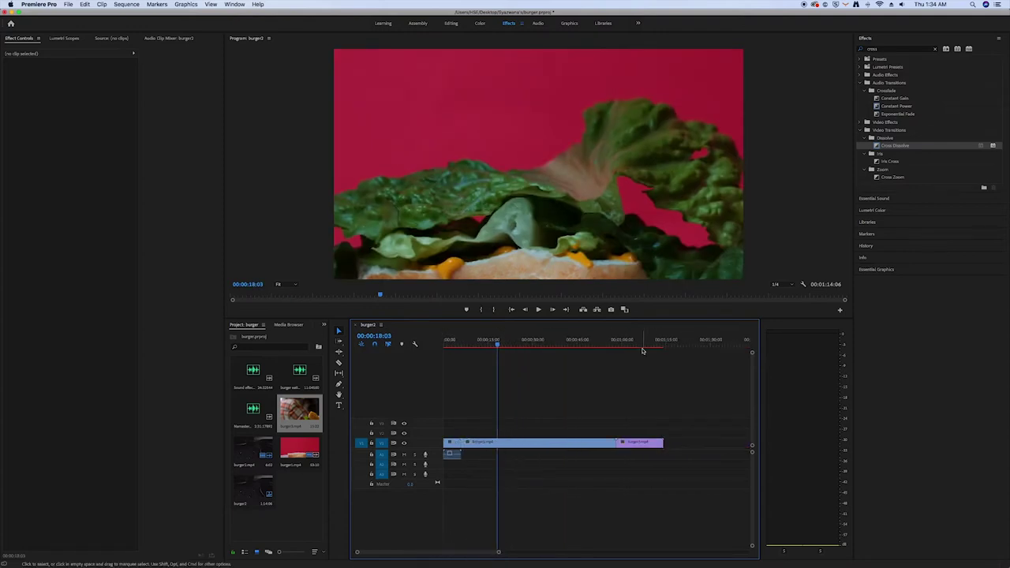
left_click(544, 443)
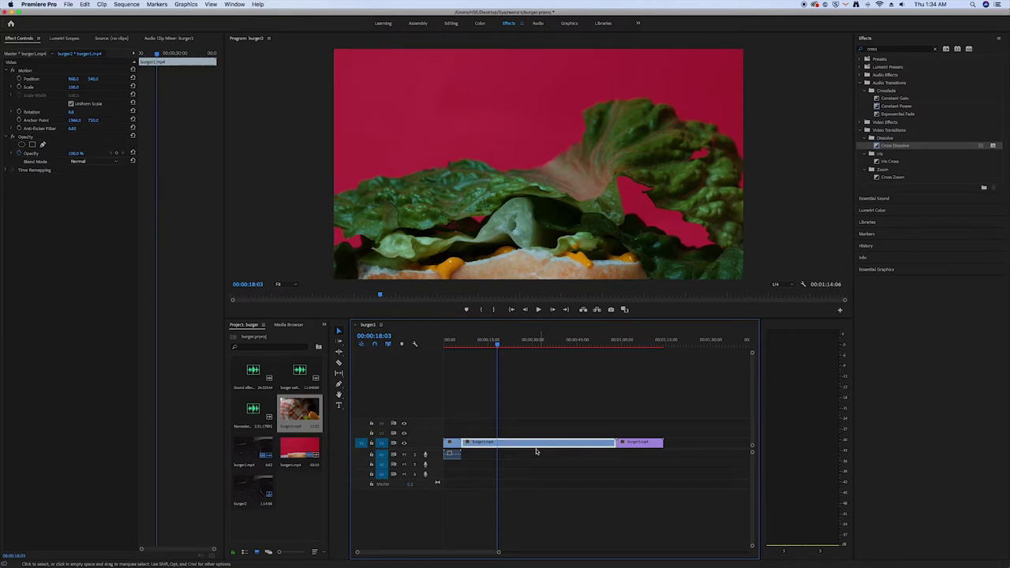
right_click(536, 446)
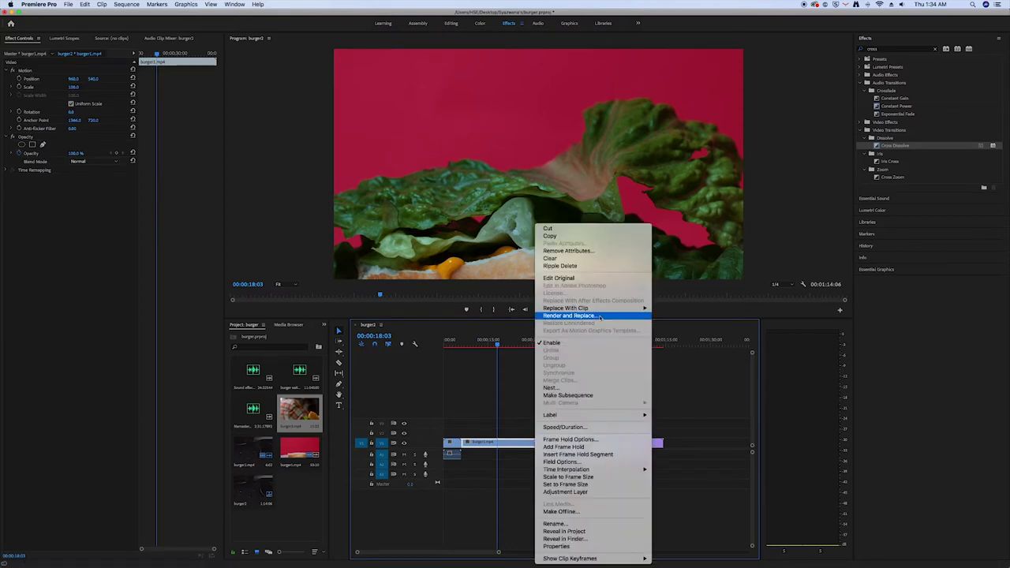
left_click(509, 460)
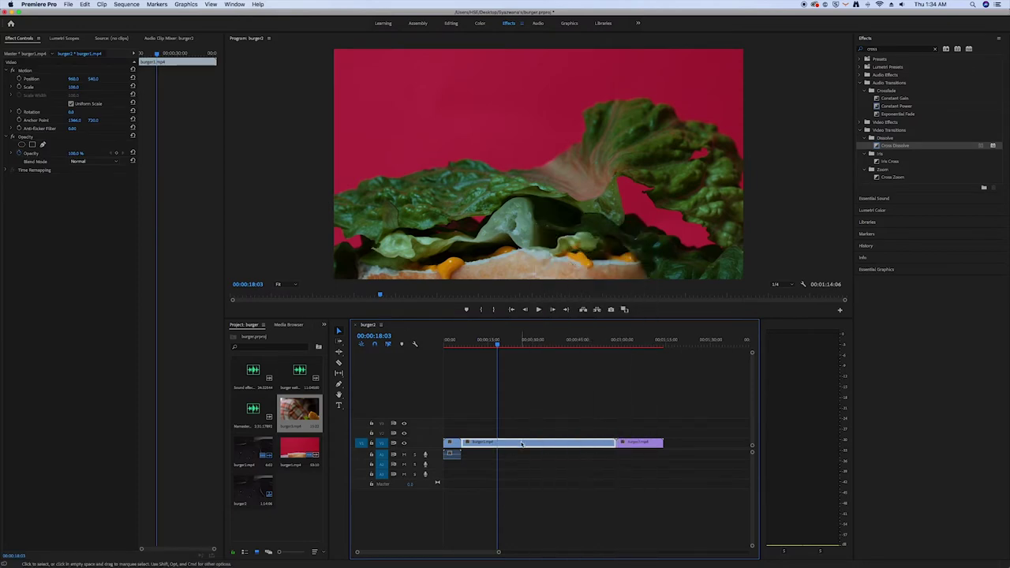
right_click(520, 445)
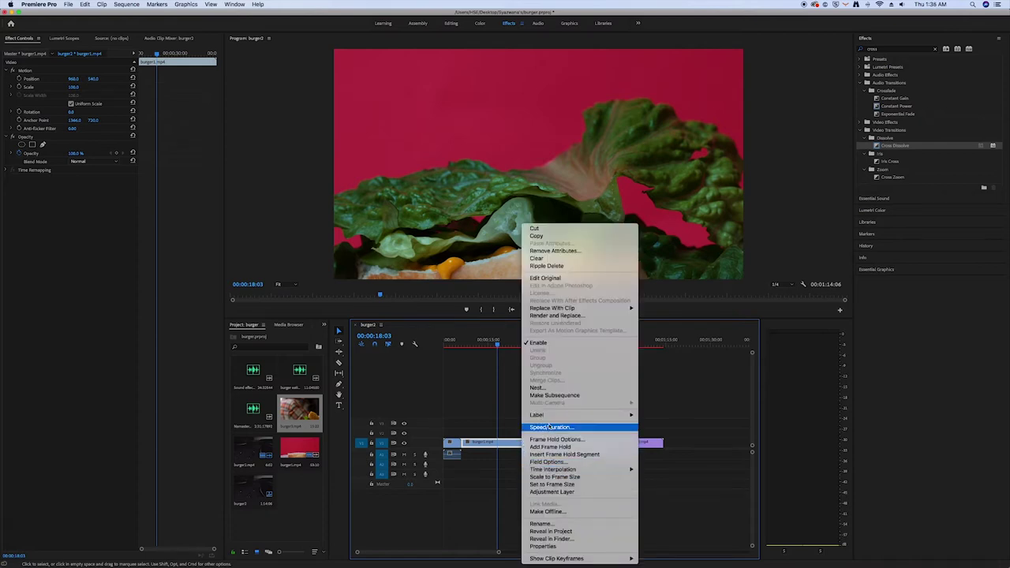
left_click(550, 429)
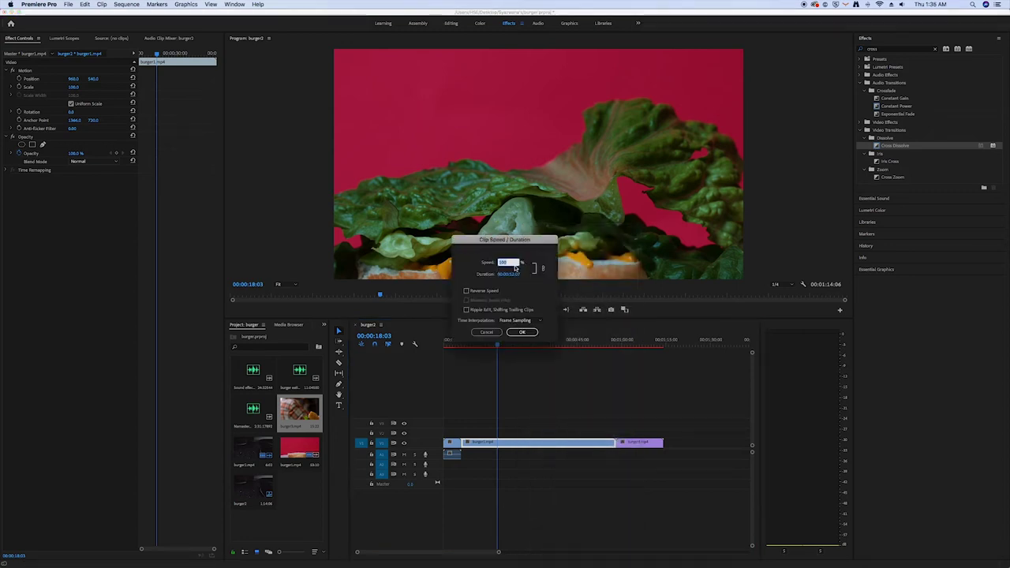
type("250")
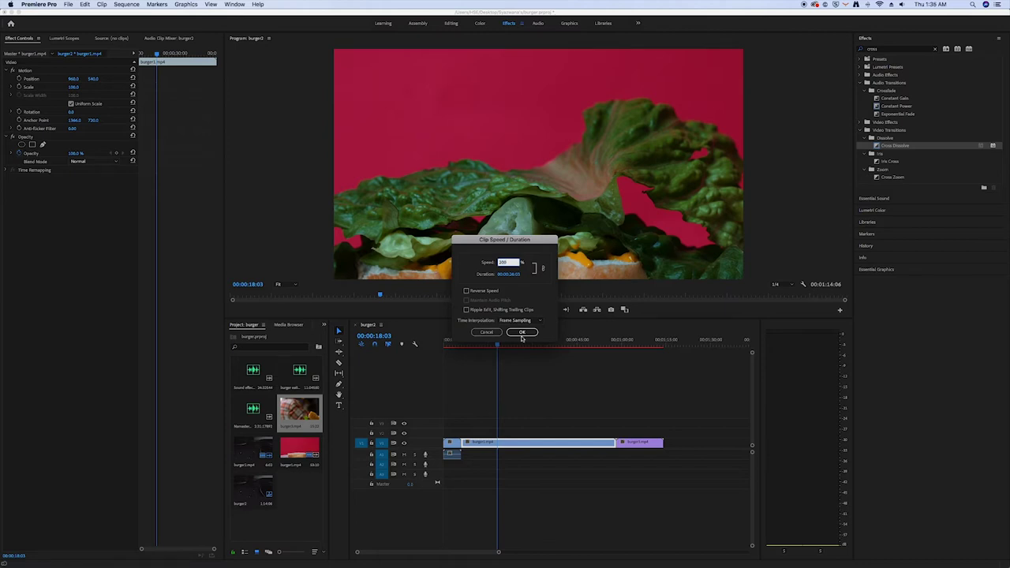
left_click(519, 335)
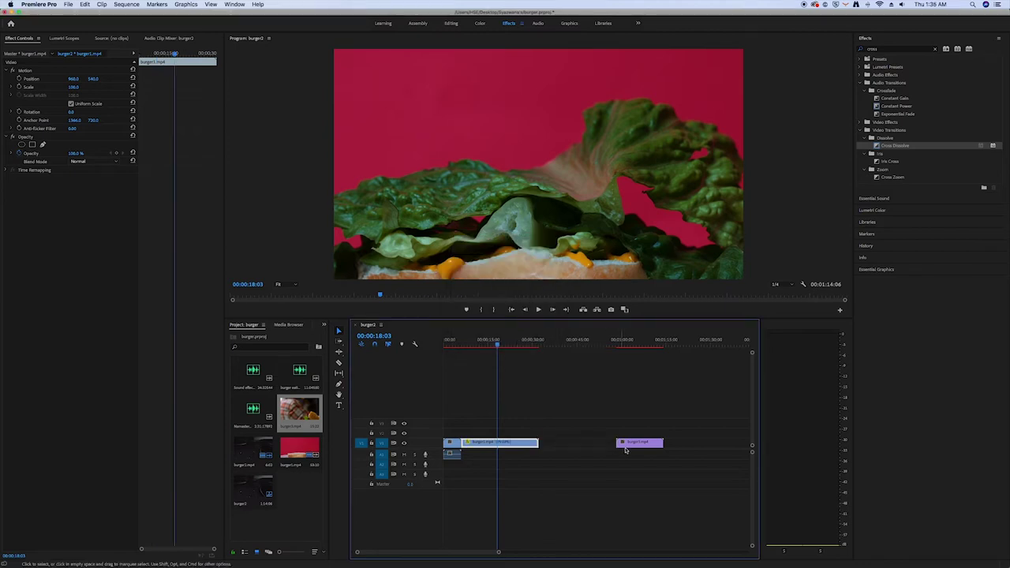
Move burger3.mp4 up against the end of burger1.mp4 to close the gap, and review the sequence from the beginning.
left_click_drag(626, 444, 551, 445)
left_click(550, 468)
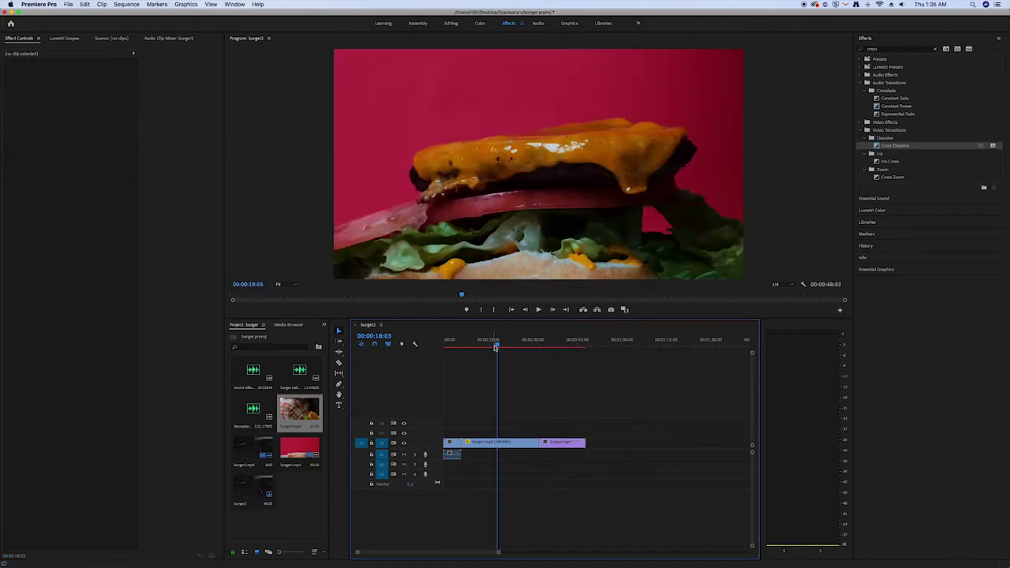
key("Home")
key("space")
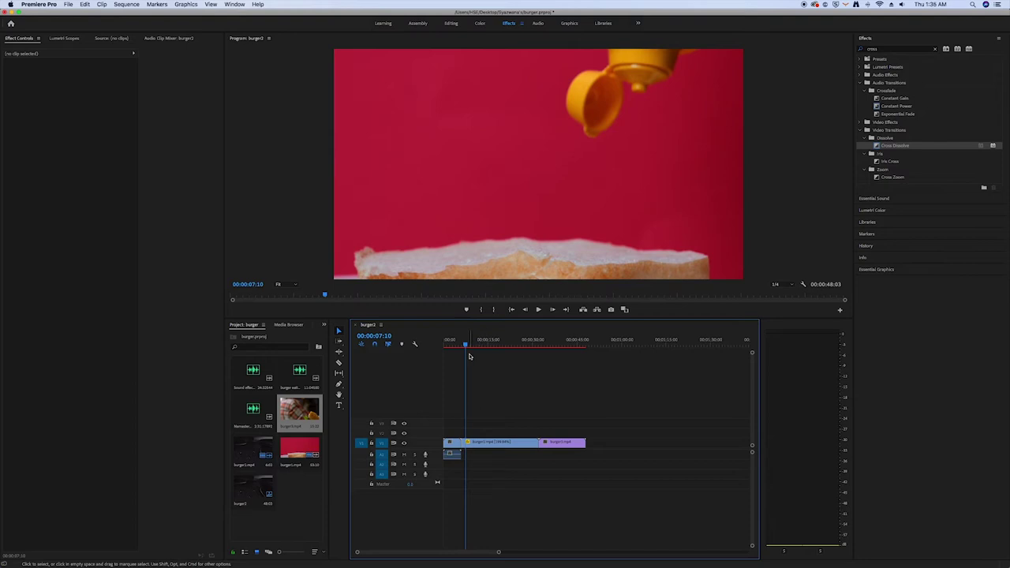
Mark the sequence's In point at 00:00:00:00 and its Out point at 00:00:47:21, the end of burger3.mp4.
left_click_drag(466, 348, 441, 345)
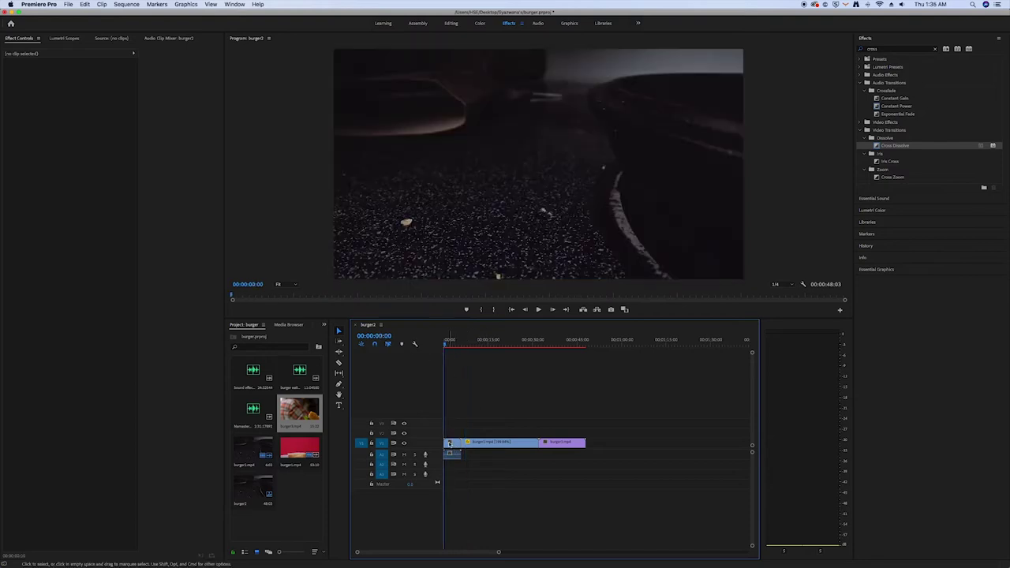
left_click(483, 310)
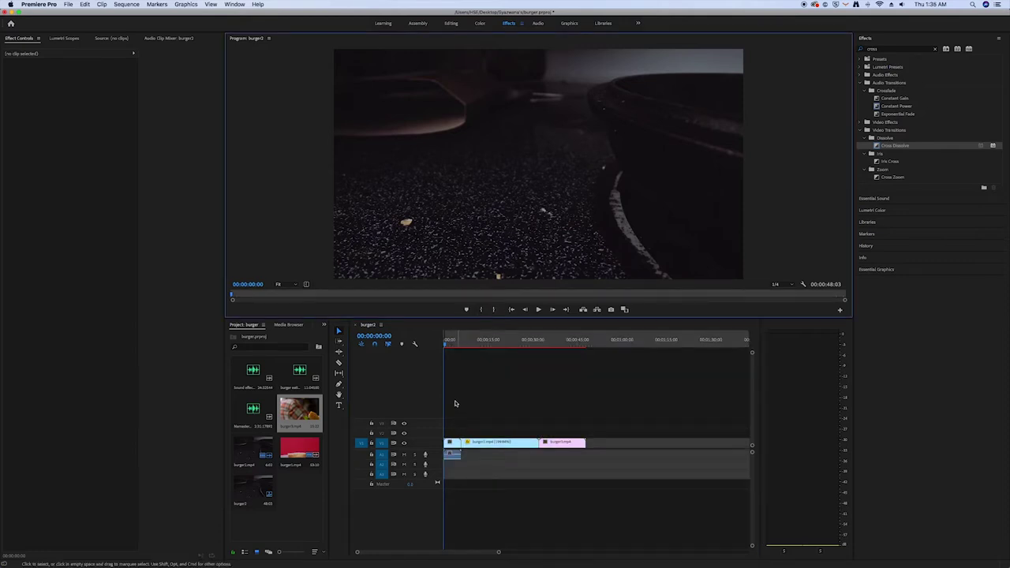
left_click(550, 345)
left_click_drag(554, 359, 586, 363)
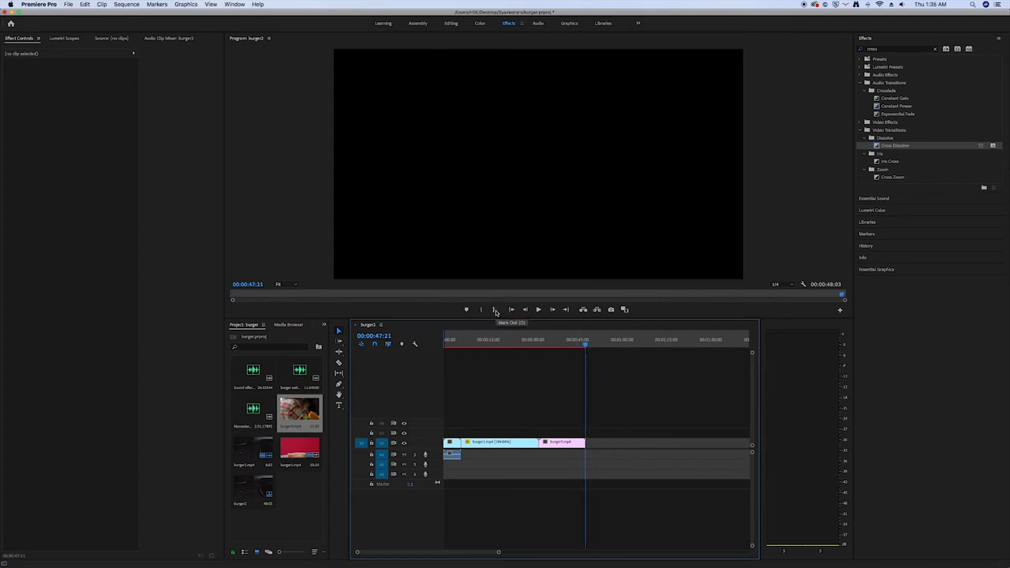
left_click(496, 310)
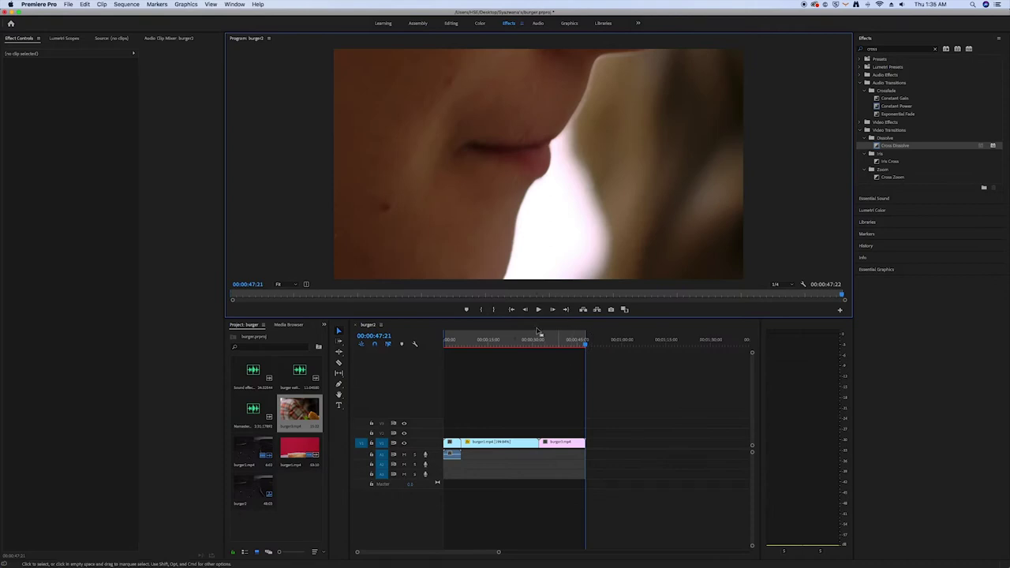
Render the sequence from In to Out, play the result, and return the playhead to 00:00:01:14 in burger2.mp4.
left_click(126, 4)
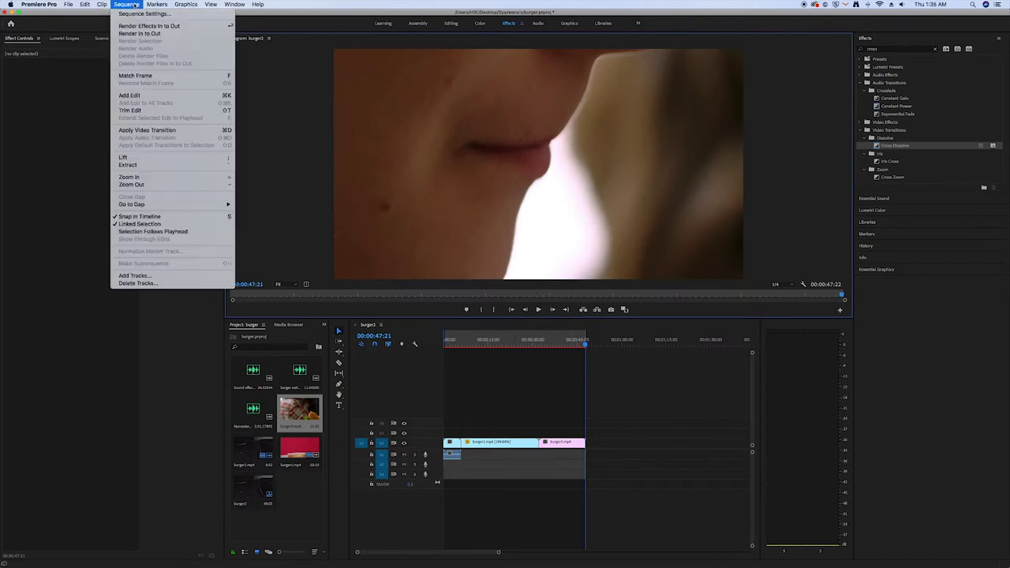
left_click(142, 34)
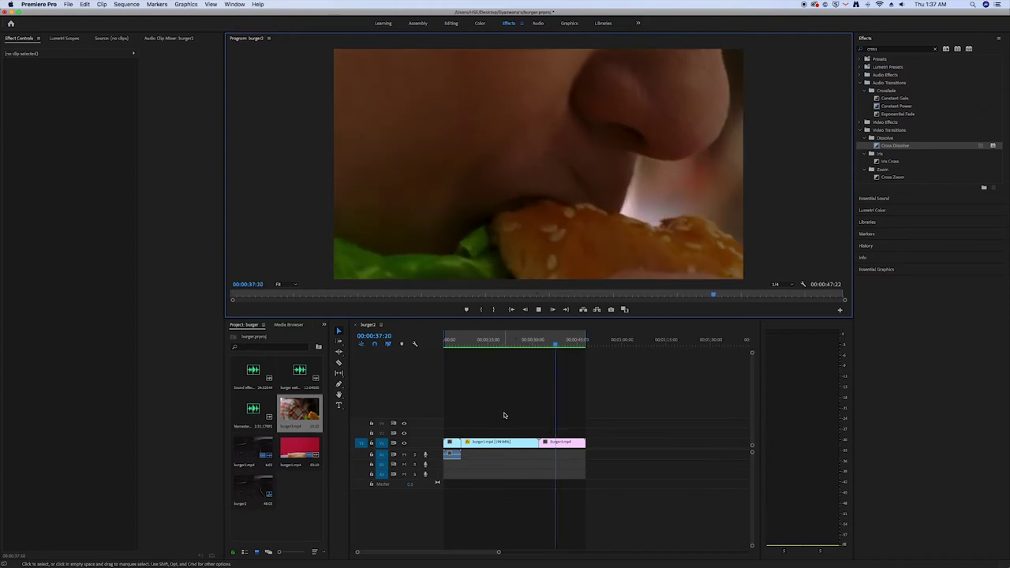
key("space")
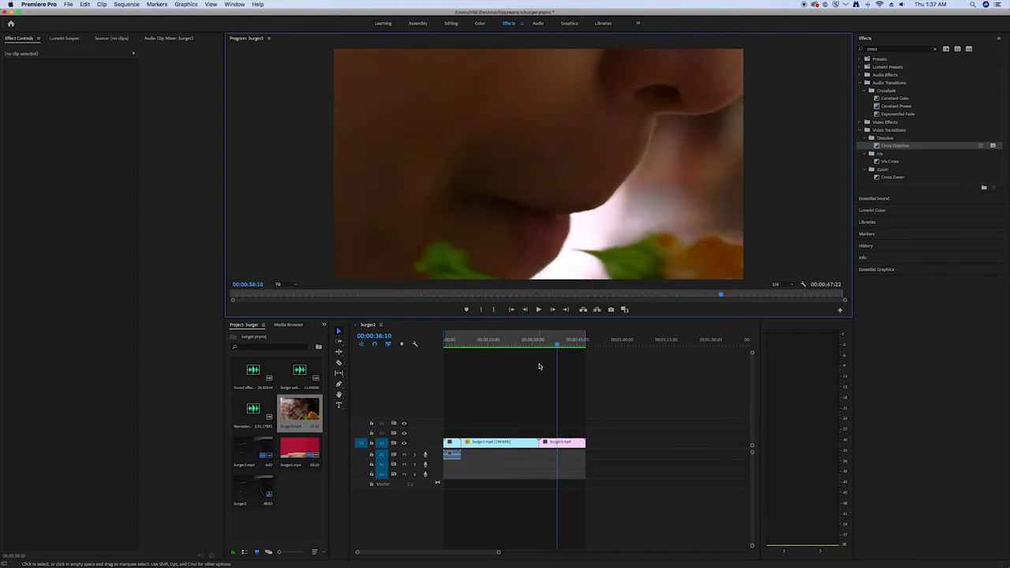
left_click_drag(558, 348, 448, 379)
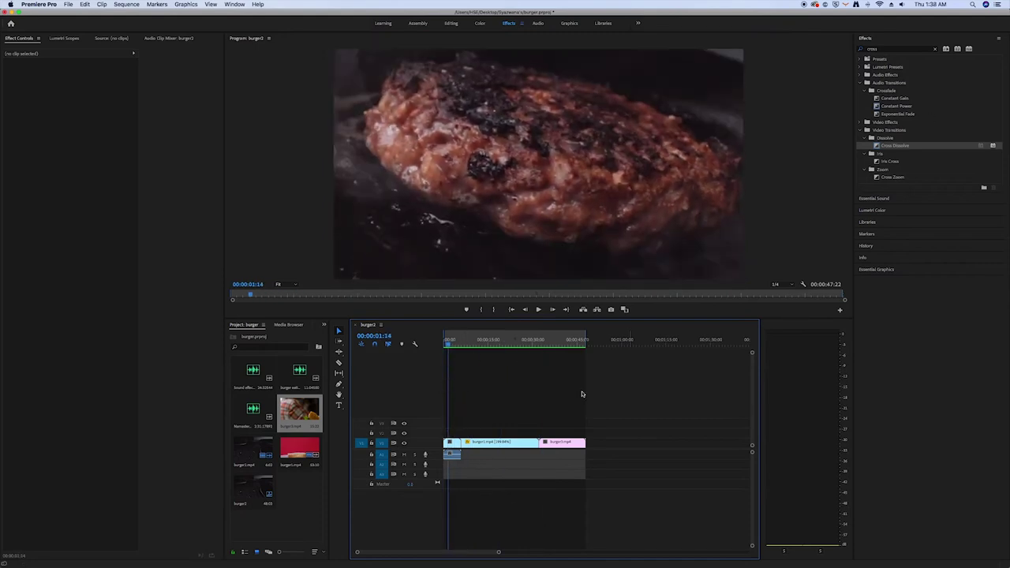
Unlink the audio from the video of the burger2.mp4 clip in the sequence.
left_click_drag(498, 551, 408, 551)
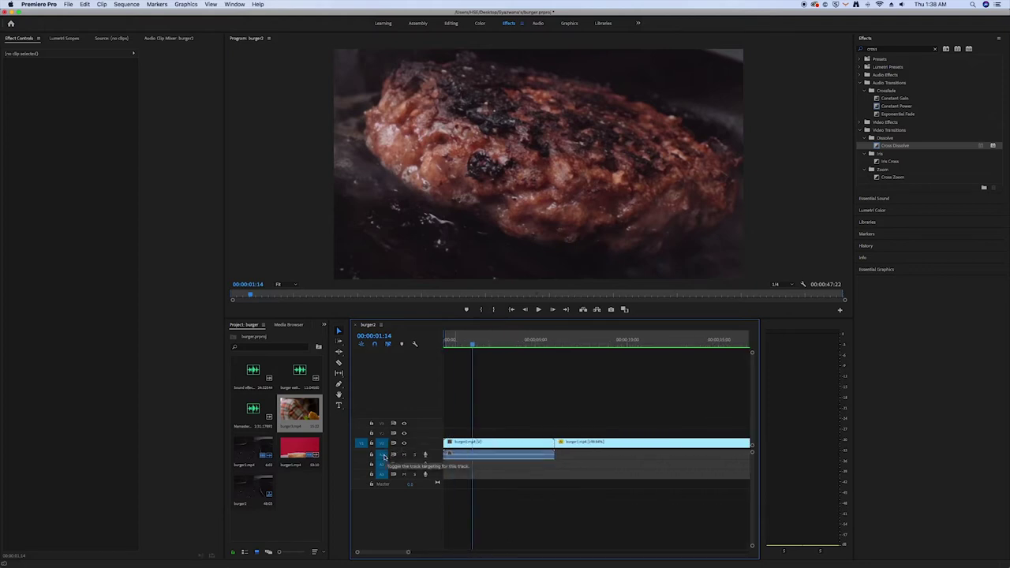
left_click(496, 453)
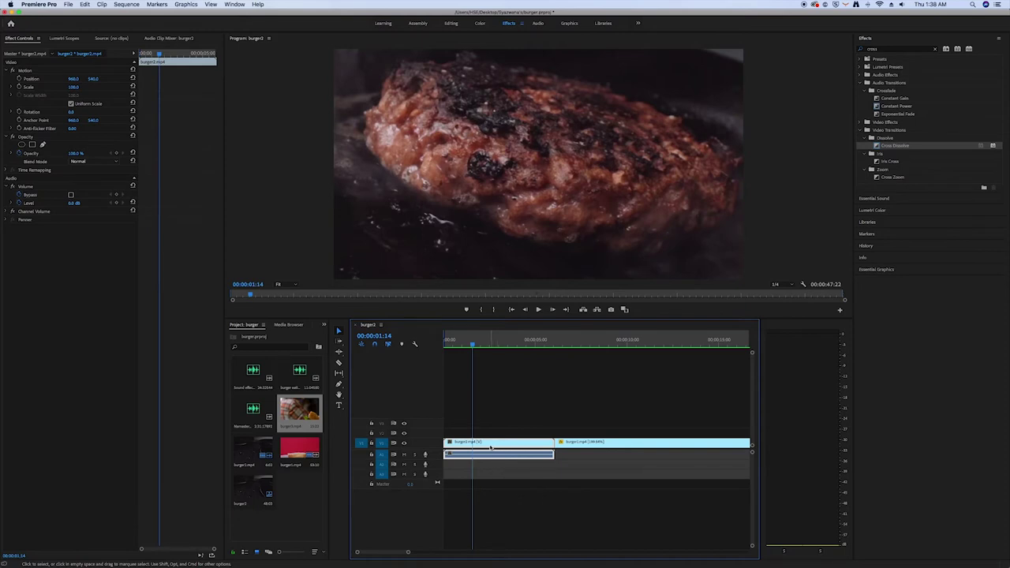
right_click(490, 447)
left_click(478, 445)
right_click(481, 444)
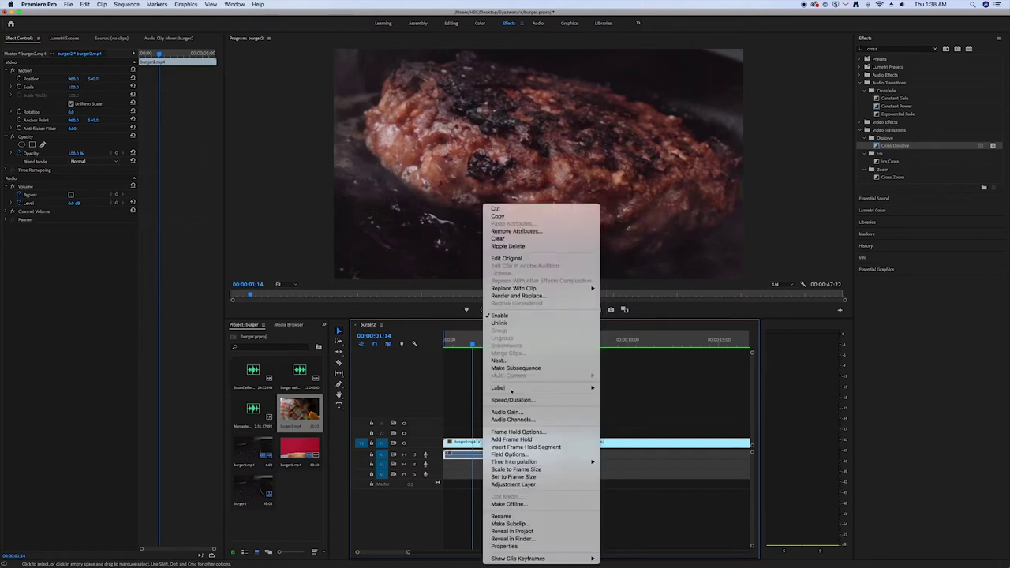
left_click(515, 325)
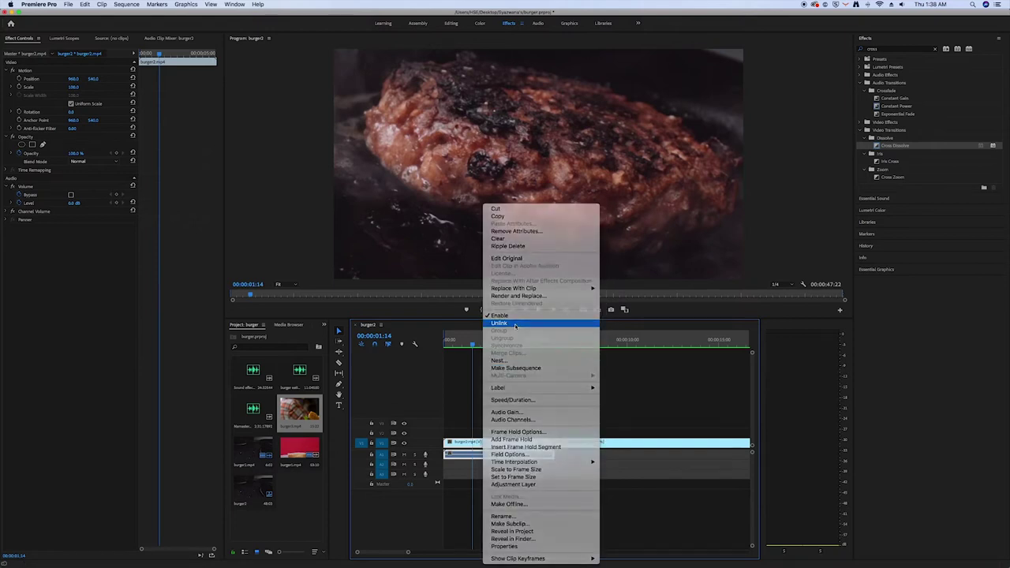
Select only the unlinked burger2.mp4 audio clip and delete it from the sequence.
left_click(520, 445)
left_click(506, 460)
left_click(499, 442)
left_click(499, 456)
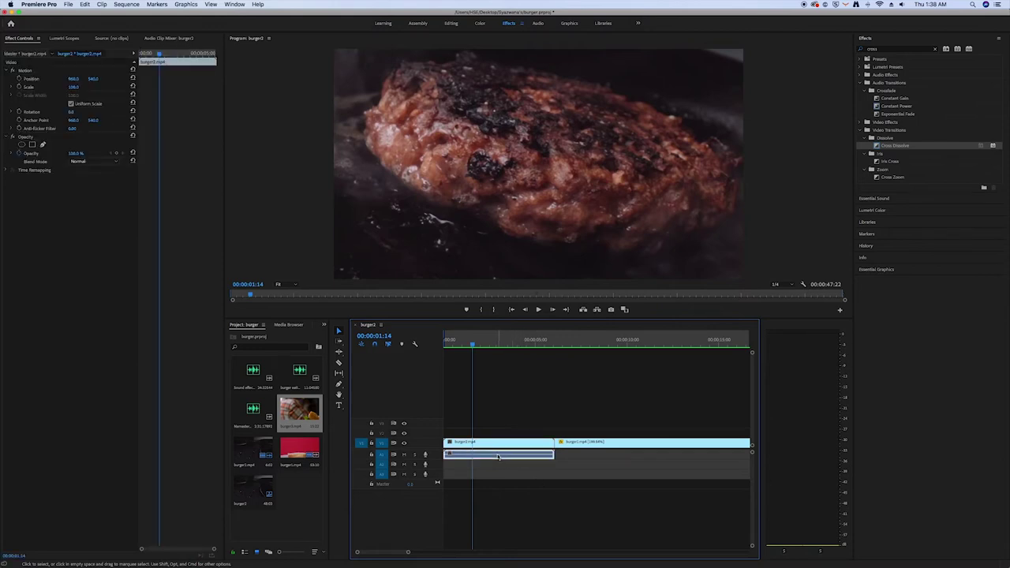
left_click(500, 465)
left_click(499, 456)
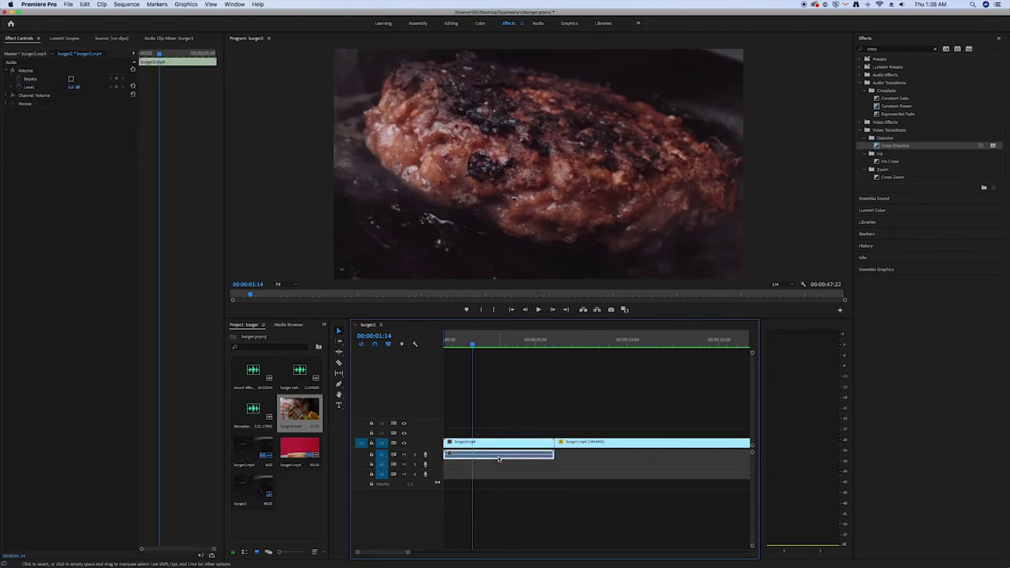
left_click(499, 458)
Place the playhead at 00:00:05:04, shortly before the cut between burger2.mp4 and burger1.mp4.
left_click_drag(408, 555, 491, 549)
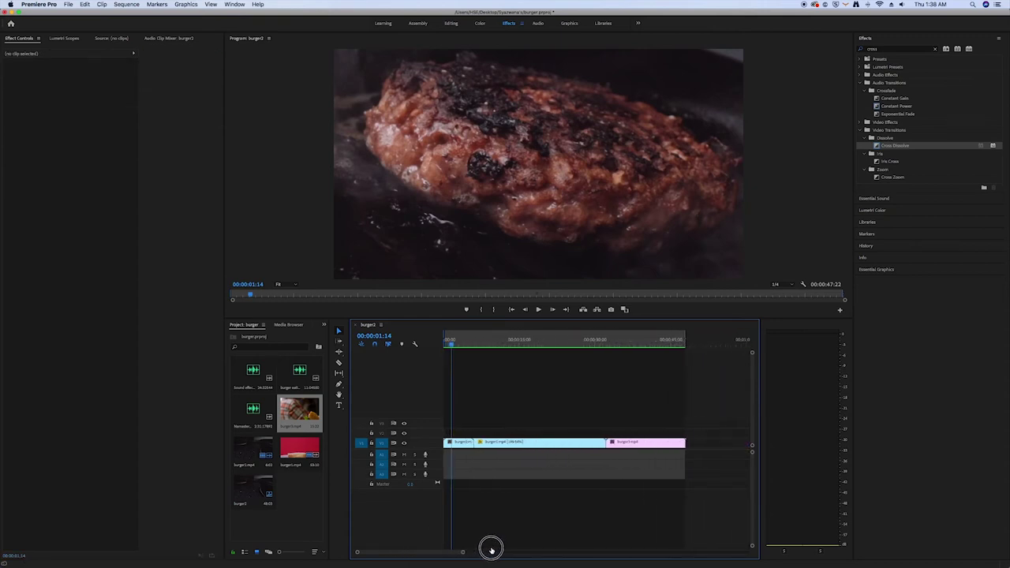
left_click(448, 551)
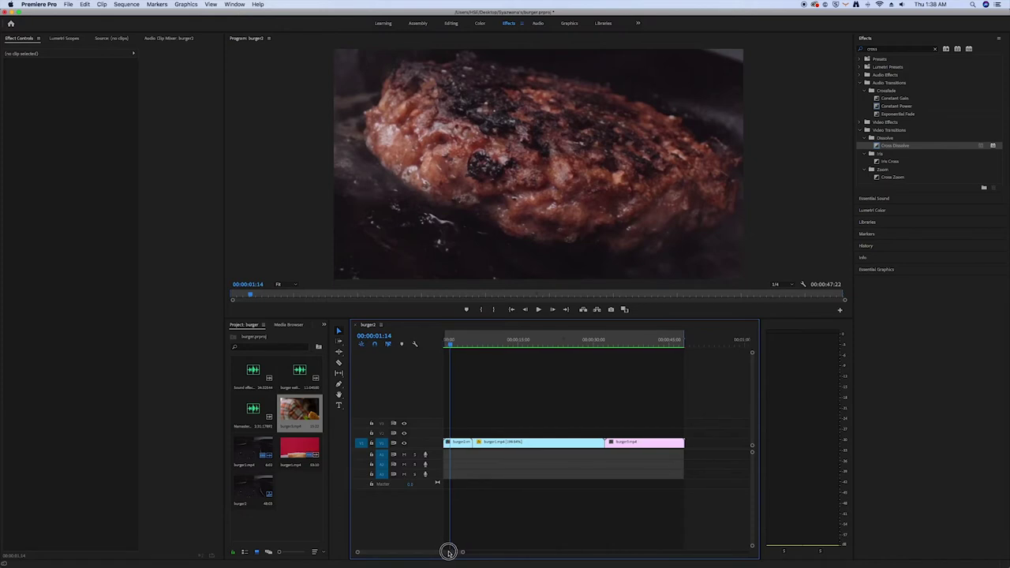
left_click_drag(475, 347, 469, 344)
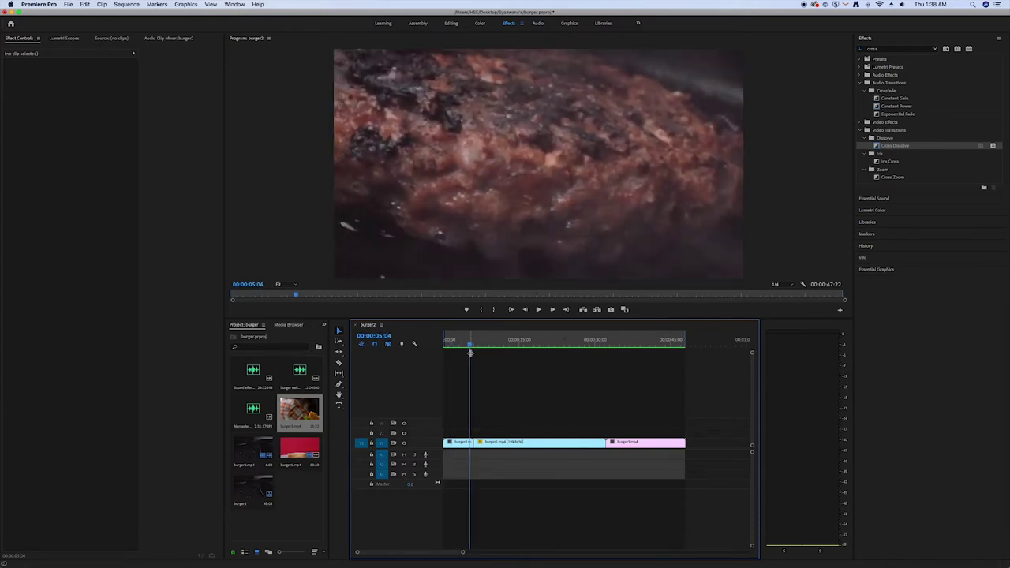
left_click_drag(463, 553, 416, 552)
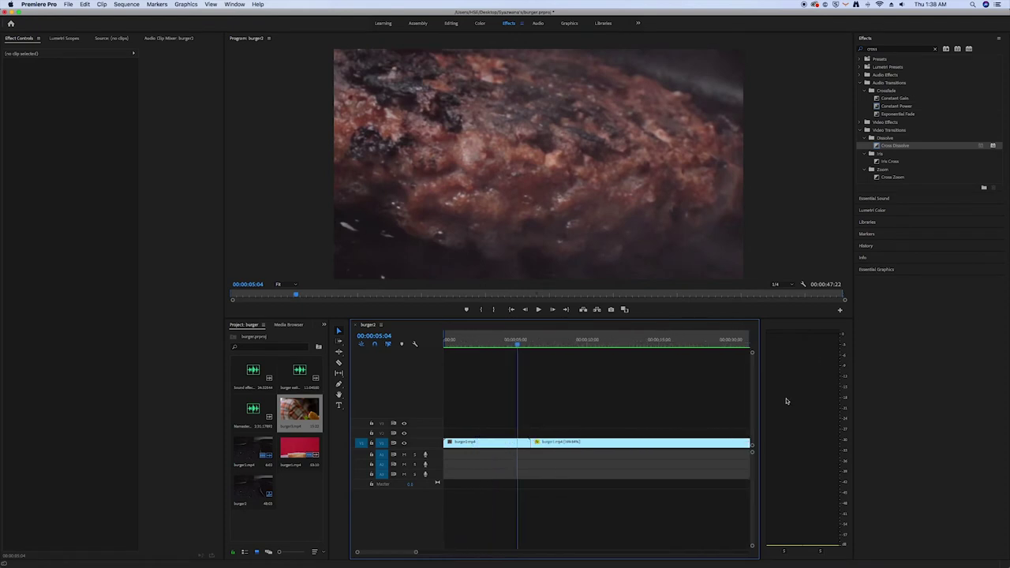
Search the effects for "cross diss" and apply Cross Dissolve to the end of burger2.mp4, where it meets burger1.mp4.
left_click(995, 42)
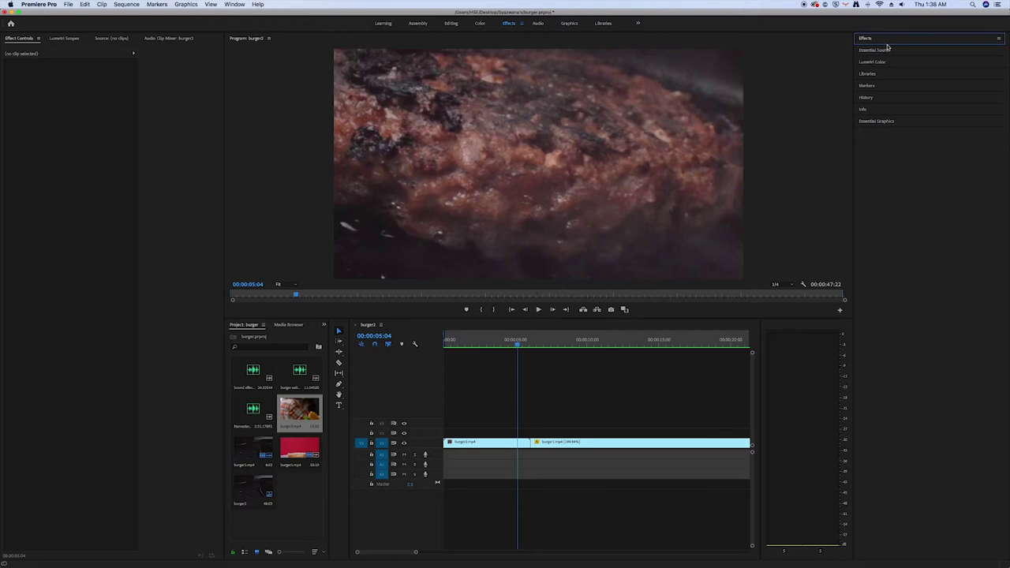
left_click(235, 5)
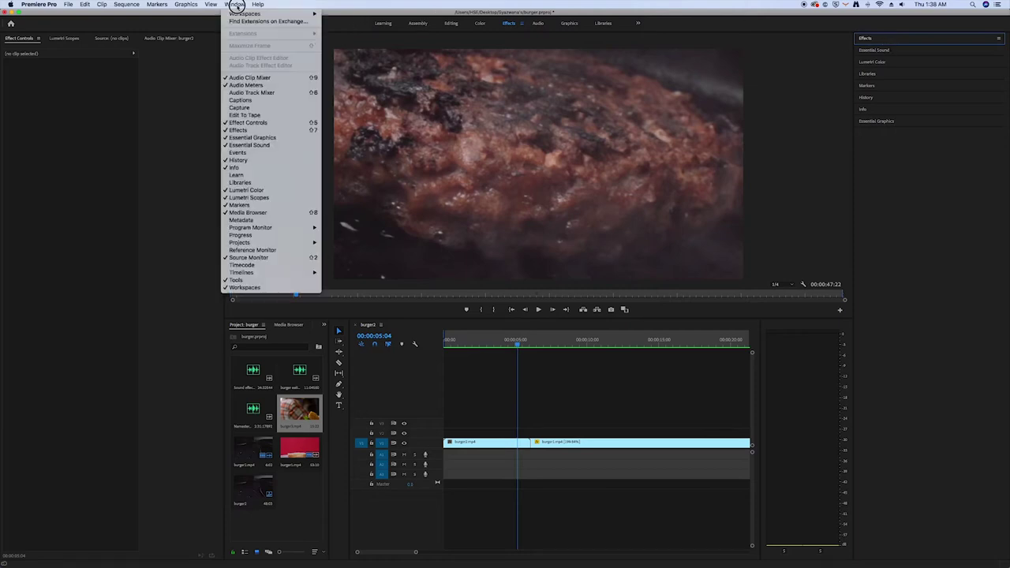
left_click(238, 131)
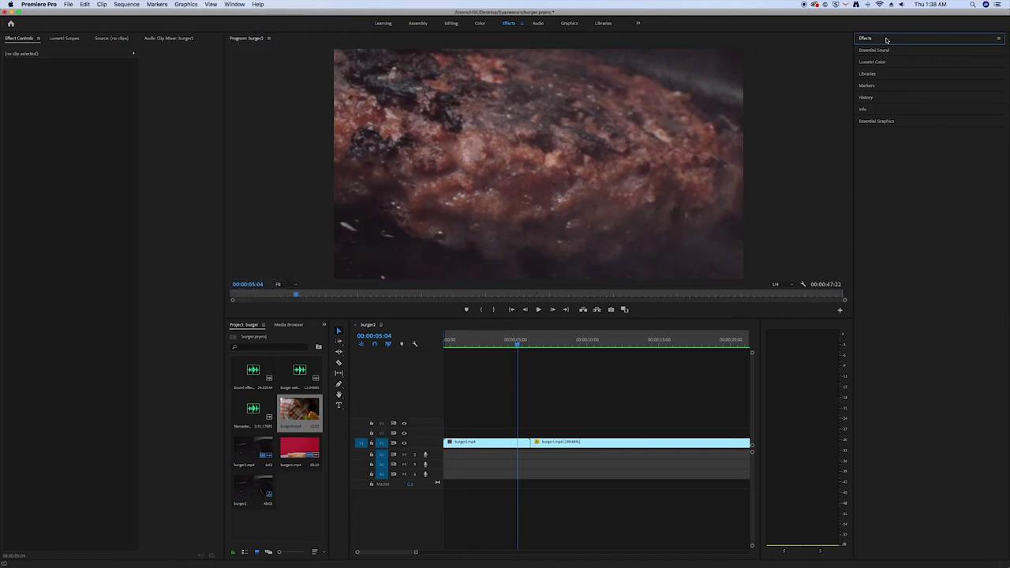
left_click(886, 39)
left_click(883, 49)
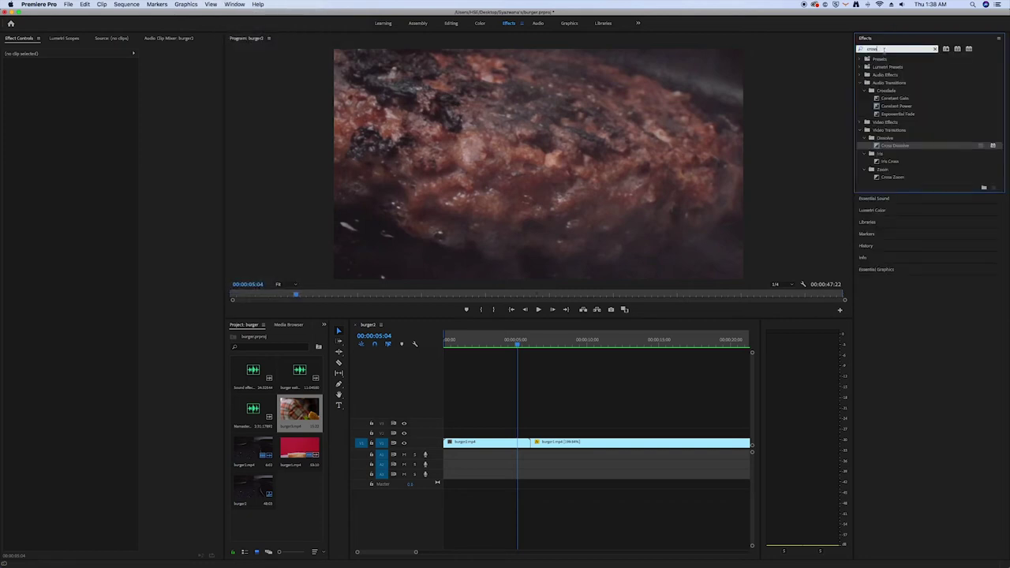
left_click_drag(881, 49, 861, 48)
type("cross diss")
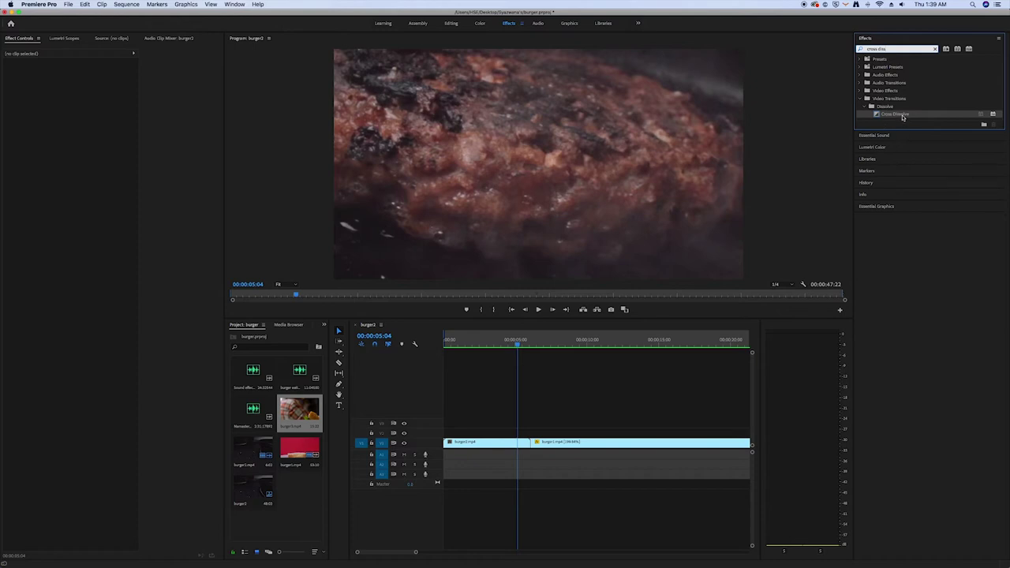
mouse_move(901, 117)
left_mouse_down()
mouse_move(577, 323)
mouse_move(494, 444)
mouse_move(525, 442)
left_mouse_up()
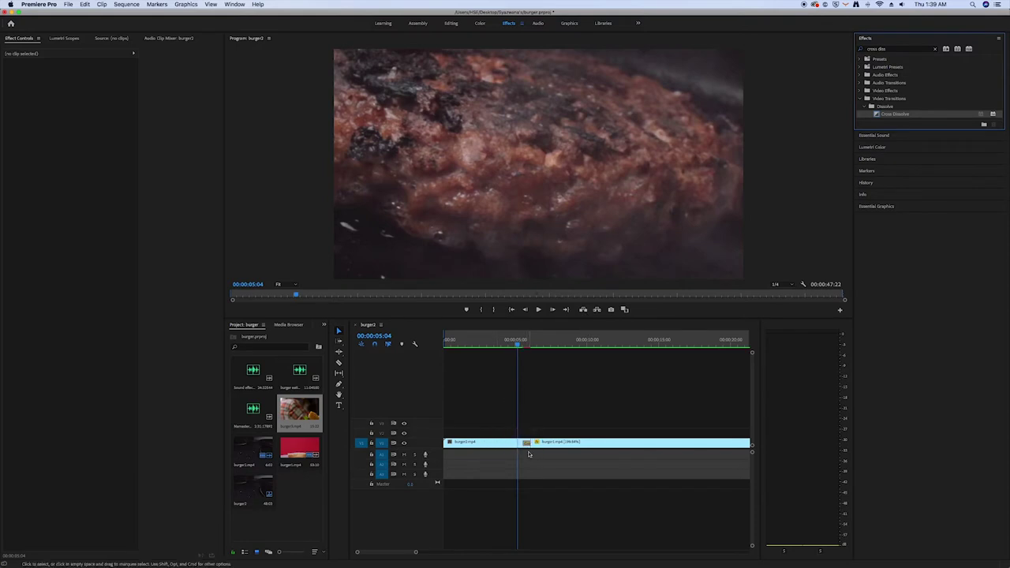
Play the sequence twice across the Cross Dissolve between burger2.mp4 and burger1.mp4 to review the transition.
left_click(519, 345)
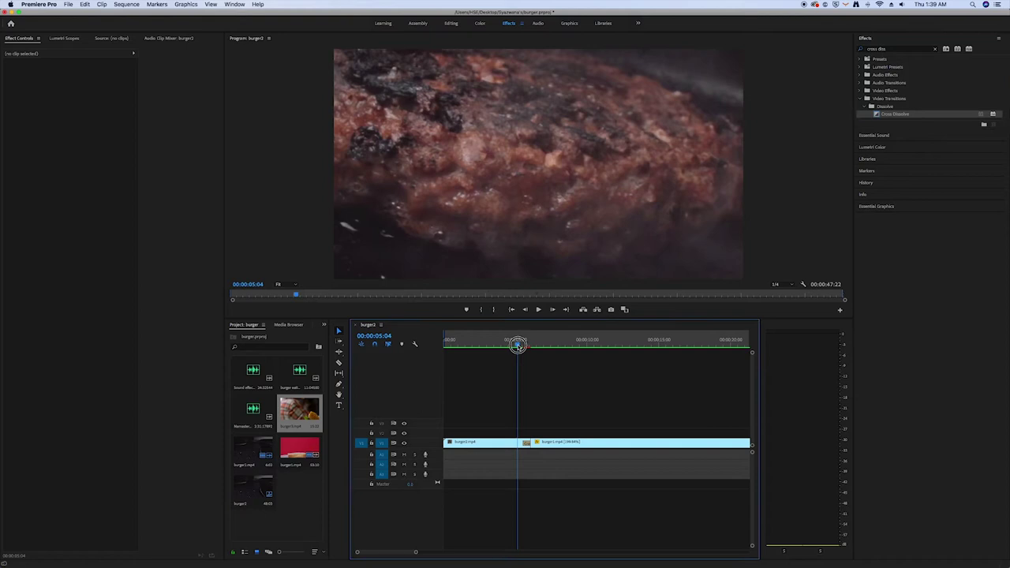
left_click(539, 310)
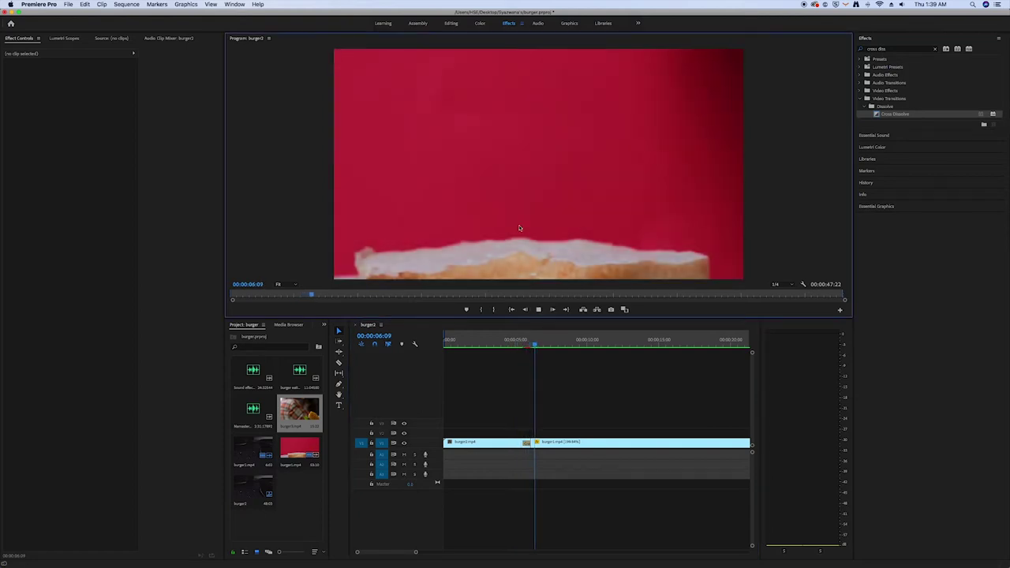
left_click_drag(547, 345, 517, 348)
key("space")
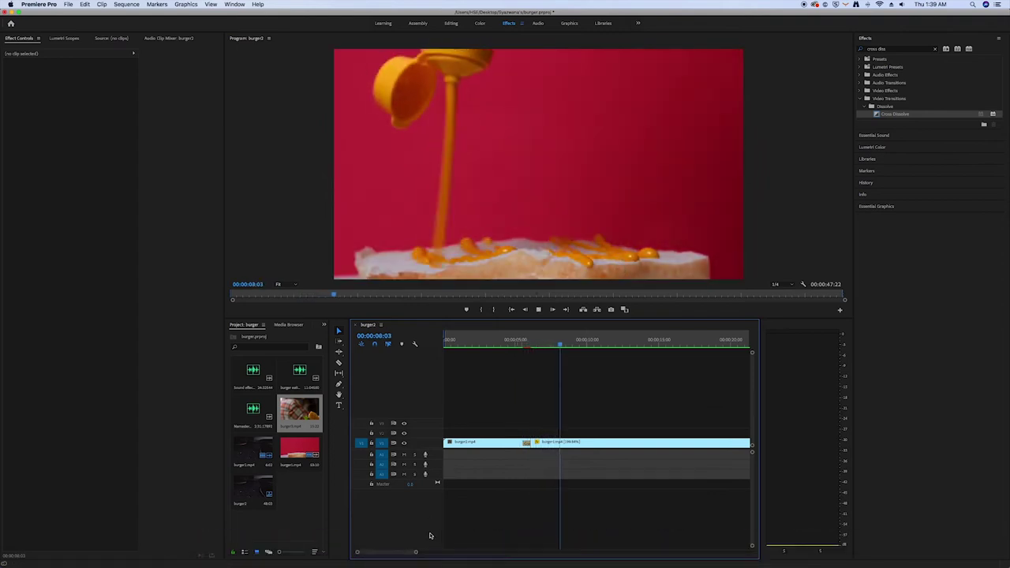
Apply Cross Dissolve at the cut between burger1.mp4 and burger3.mp4, and play the sequence across it from 00:00:31:07.
left_click_drag(415, 552, 460, 552)
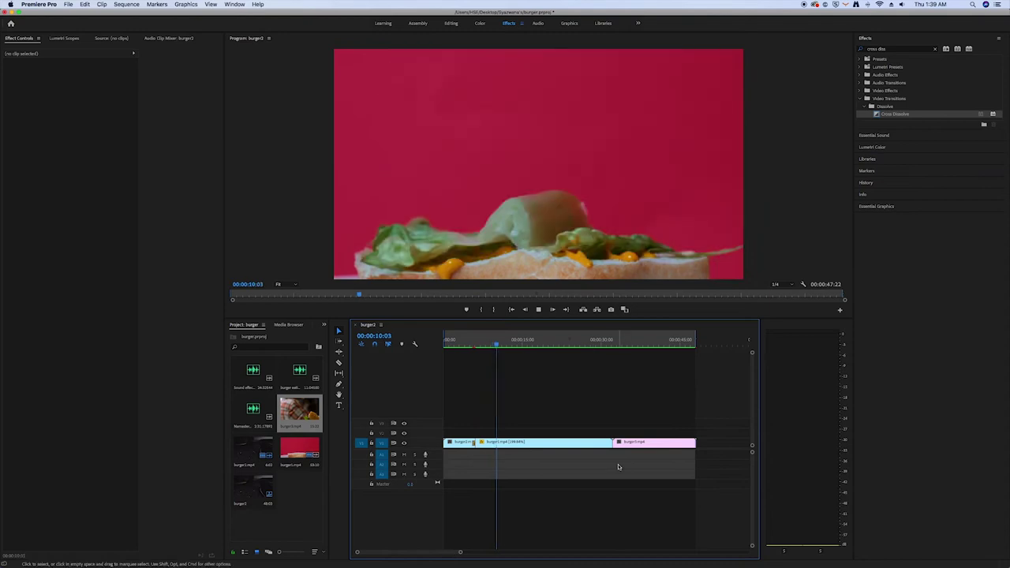
key("space")
left_click_drag(526, 344, 608, 350)
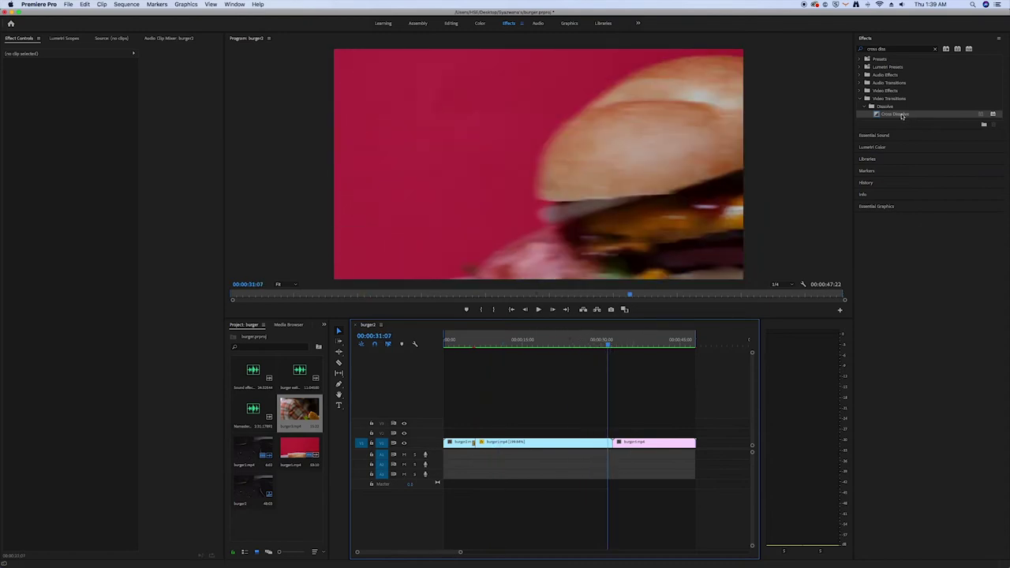
mouse_move(902, 116)
left_mouse_down()
mouse_move(666, 332)
mouse_move(613, 443)
left_mouse_up()
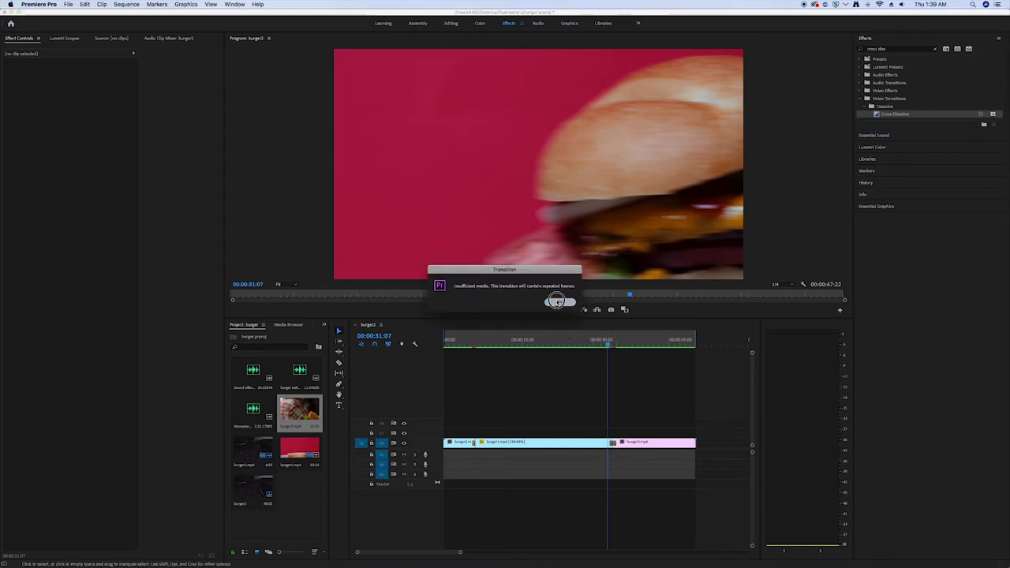
key("space")
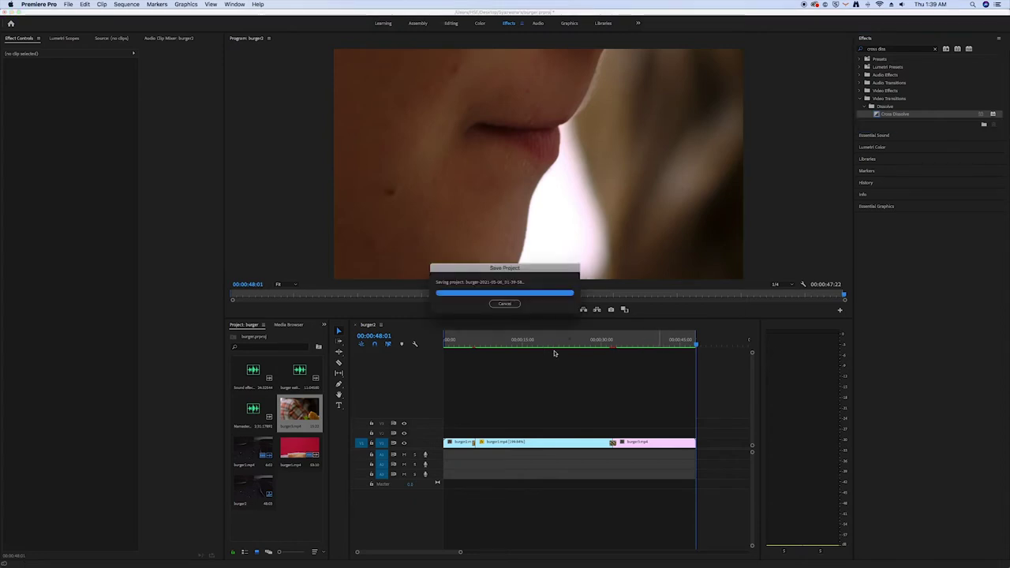
Split burger1.mp4 at 00:00:06:15, shortly after its transition from burger2.mp4.
left_click_drag(665, 345, 494, 372)
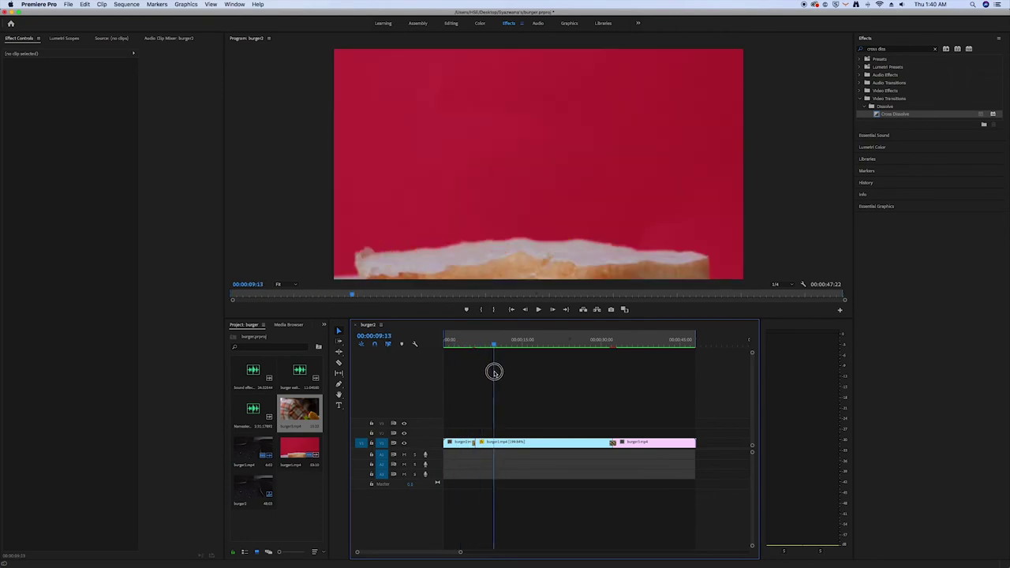
left_click(511, 442)
left_click_drag(460, 550, 396, 552)
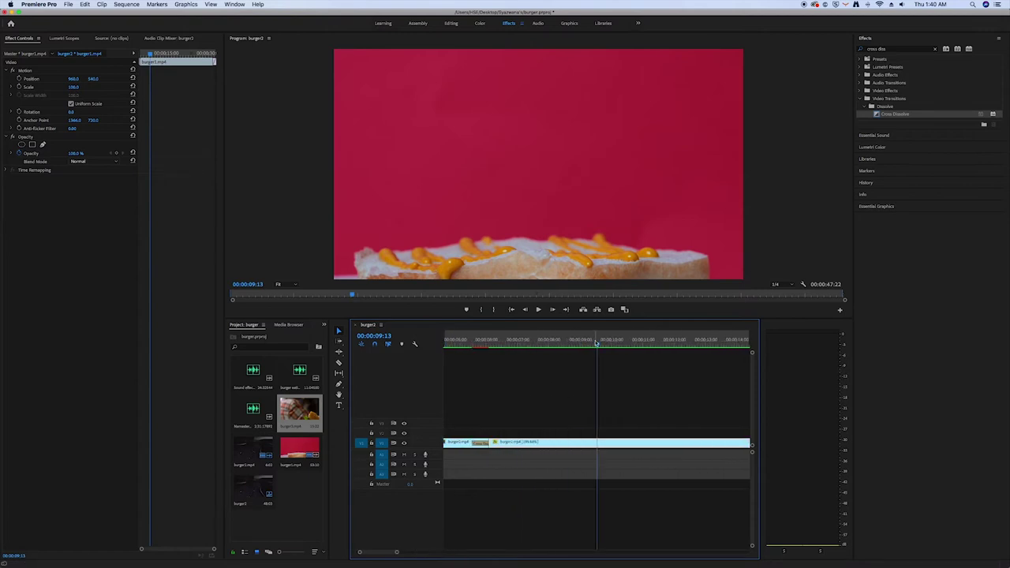
mouse_move(595, 346)
left_mouse_down()
mouse_move(500, 356)
mouse_move(484, 345)
mouse_move(521, 356)
mouse_move(599, 347)
left_mouse_up()
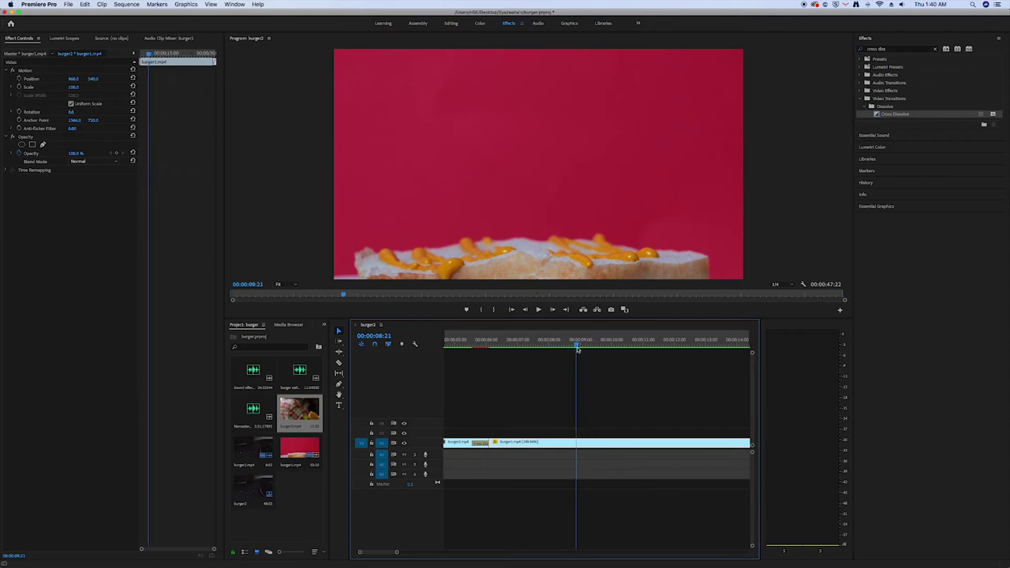
left_click(521, 342)
left_click_drag(513, 348, 507, 346)
left_click(514, 347)
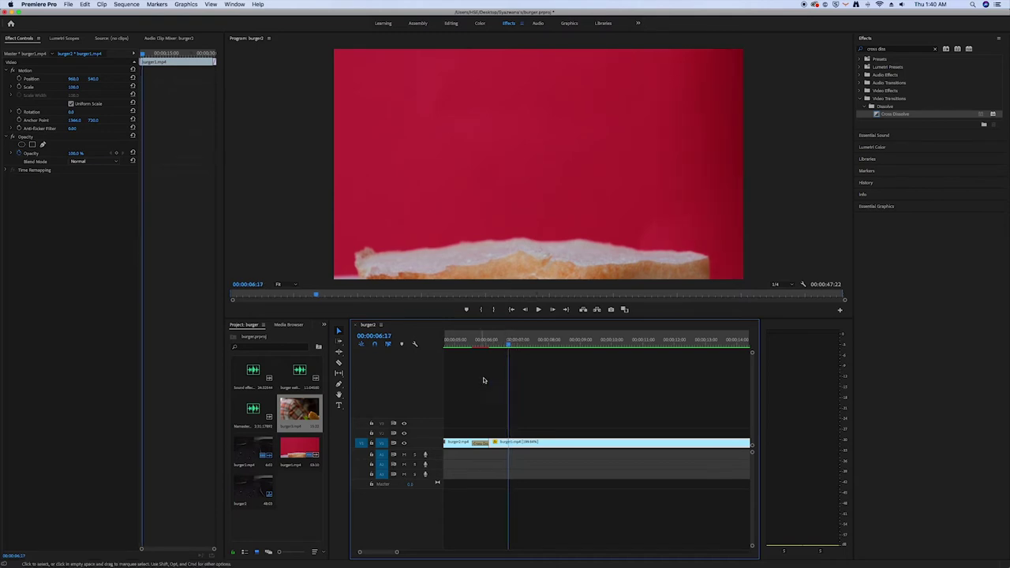
left_click(506, 348)
key("c")
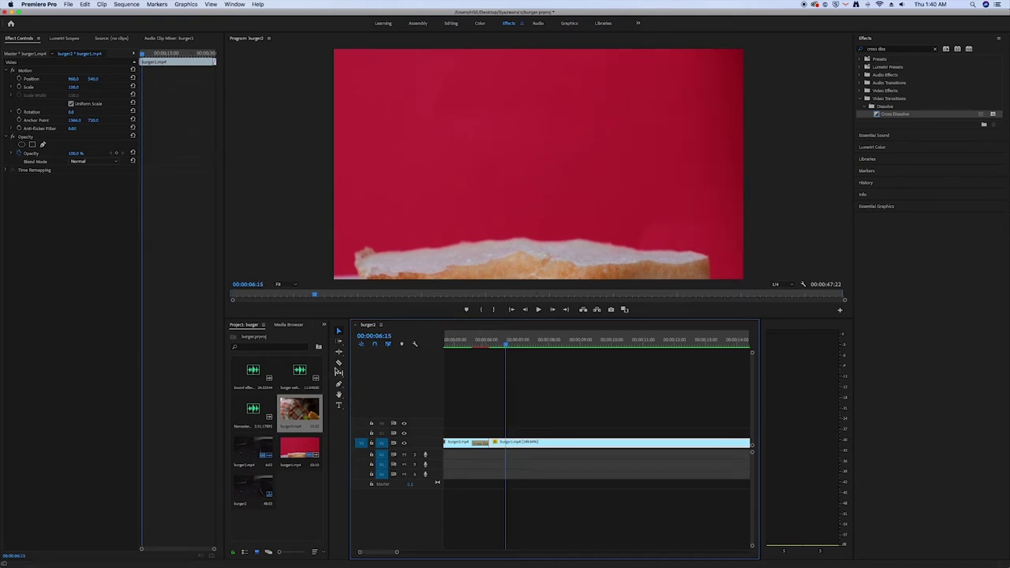
left_click(505, 442)
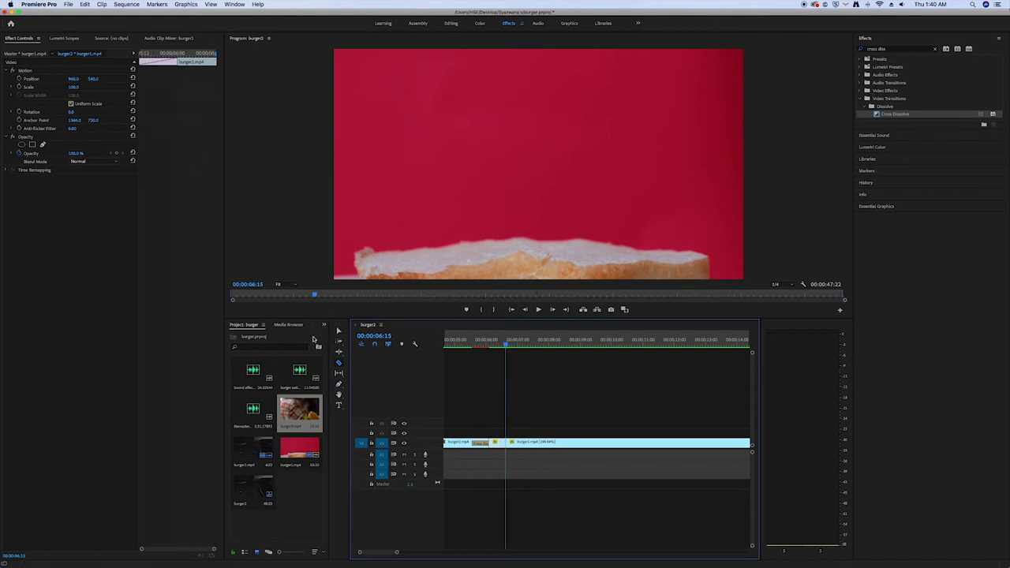
Ripple-delete the short opening piece of burger1.mp4 before the 00:00:06:15 cut.
left_click(339, 331)
left_click(494, 444)
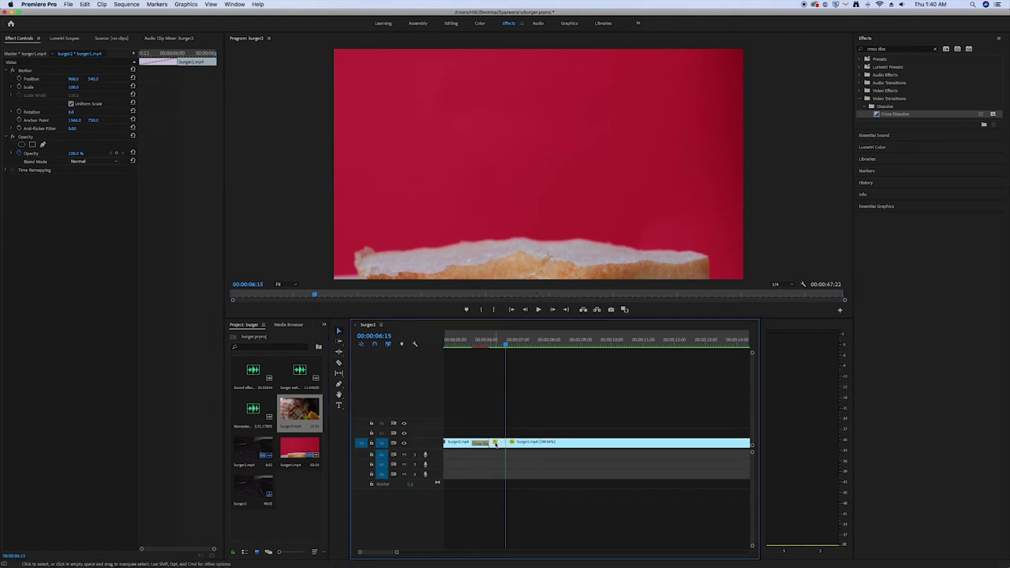
key("shift+Delete")
Play through burger1.mp4, splitting it at further points and ripple-deleting the unneeded moments between the ingredient shots.
key("space")
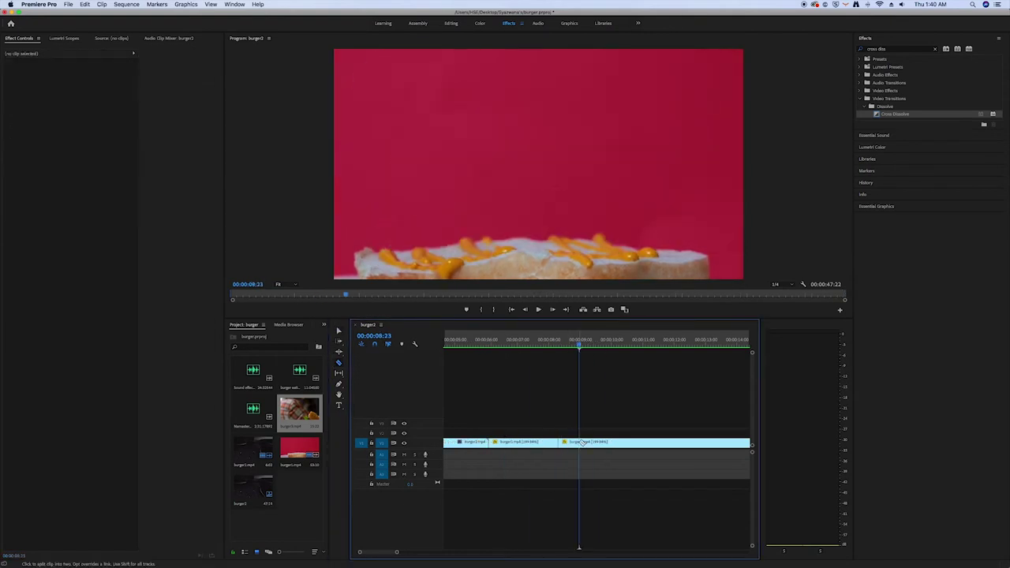
key("super+k")
key("super+k")
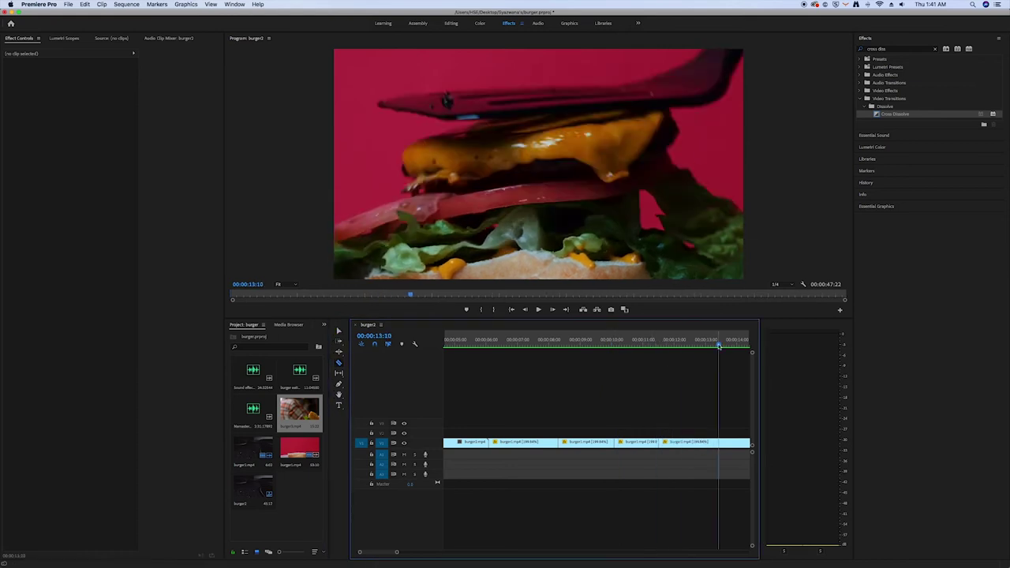
key("super+k")
key("space")
key("minus")
mouse_move(666, 355)
left_mouse_down()
mouse_move(581, 354)
mouse_move(667, 354)
left_mouse_up()
Play the rest of the sequence at increased speed, past the transition into burger3.mp4, and stop.
key("l")
key("l")
key("l")
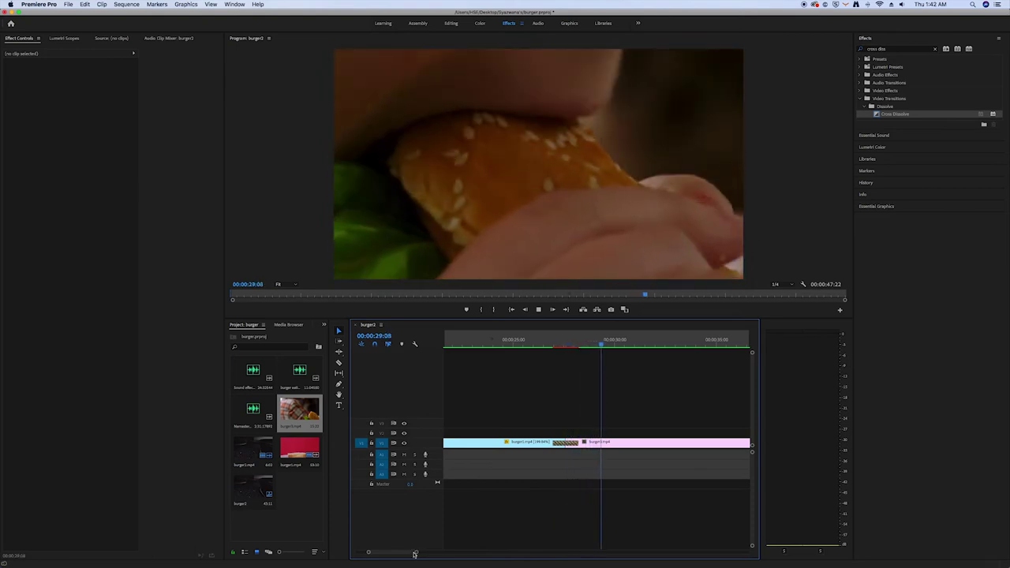
key("k")
Set the sequence's Out point at the end of burger3.mp4 and play across the cut between burger2.mp4 and burger1.mp4.
left_click_drag(418, 554, 456, 551)
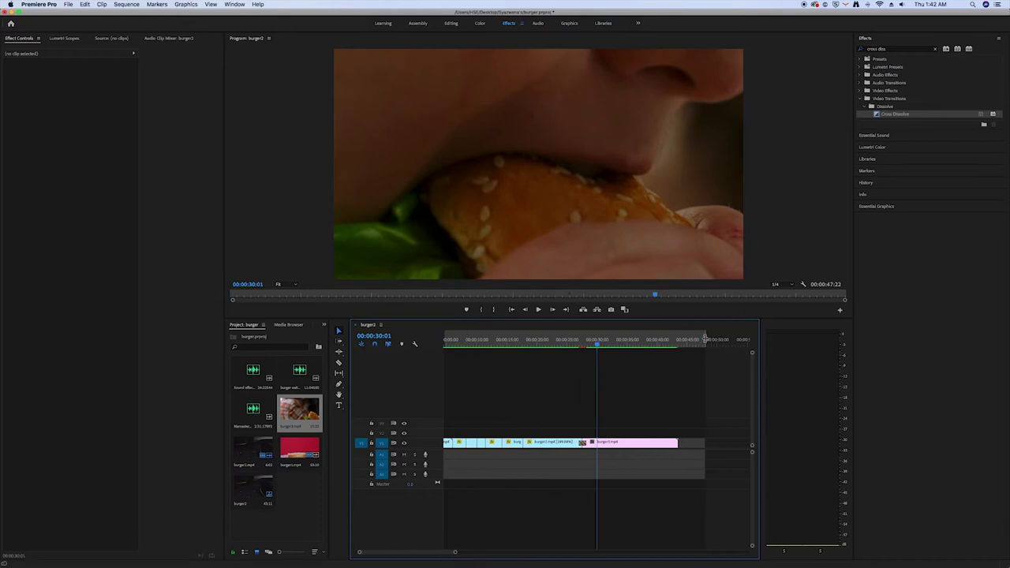
left_click_drag(704, 339, 681, 343)
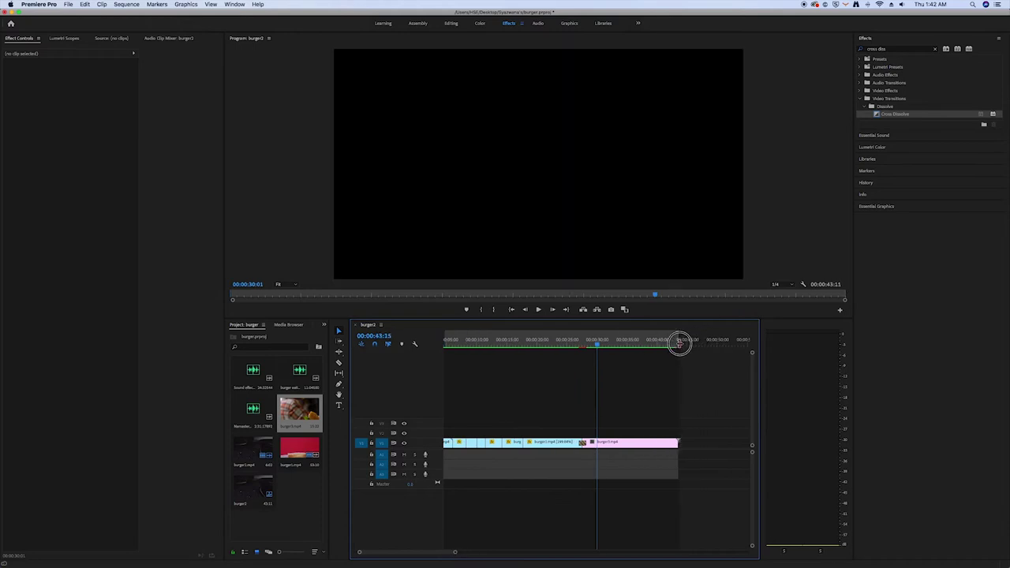
key("space")
left_click(465, 341)
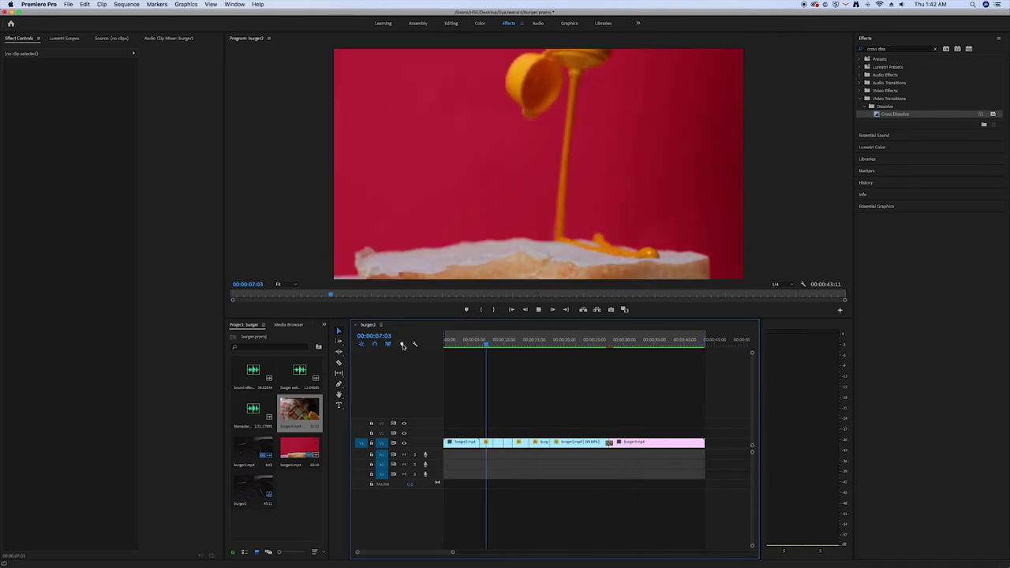
key("space")
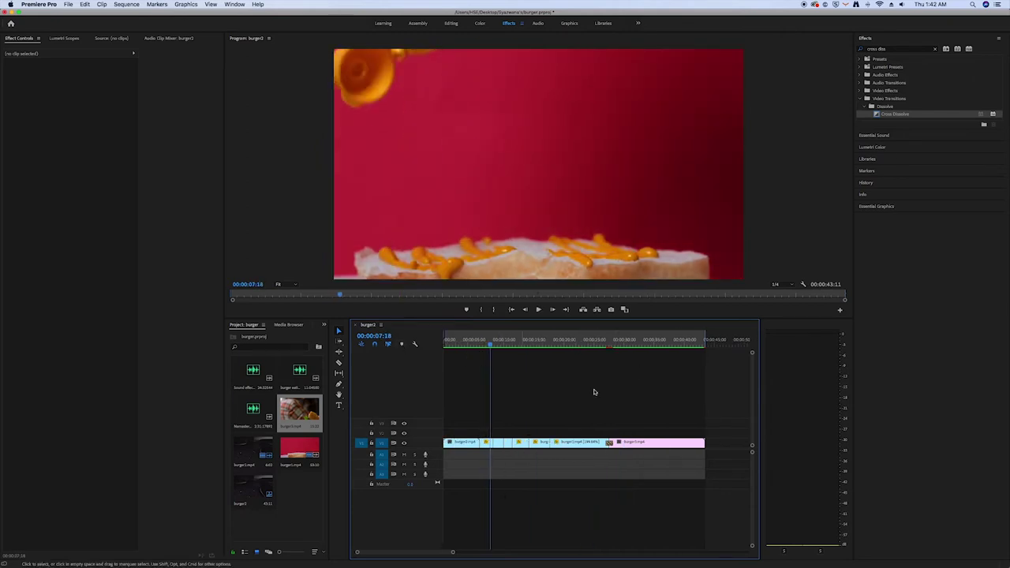
Apply Cross Dissolve again at the cut between burger2.mp4 and burger1.mp4, and play the sequence from just before it.
mouse_move(894, 113)
left_mouse_down()
mouse_move(485, 417)
mouse_move(477, 442)
left_mouse_up()
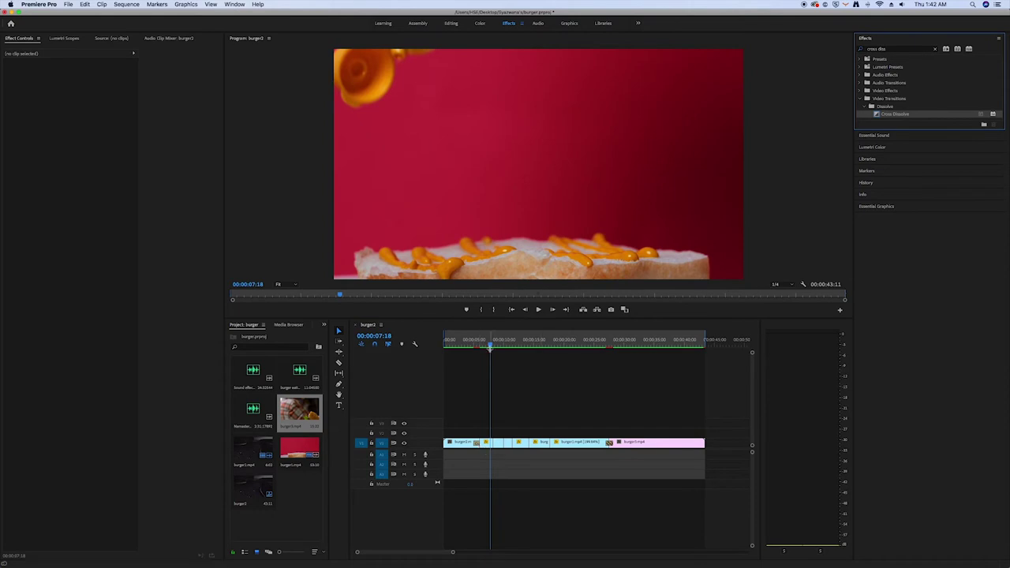
left_click_drag(490, 345, 471, 344)
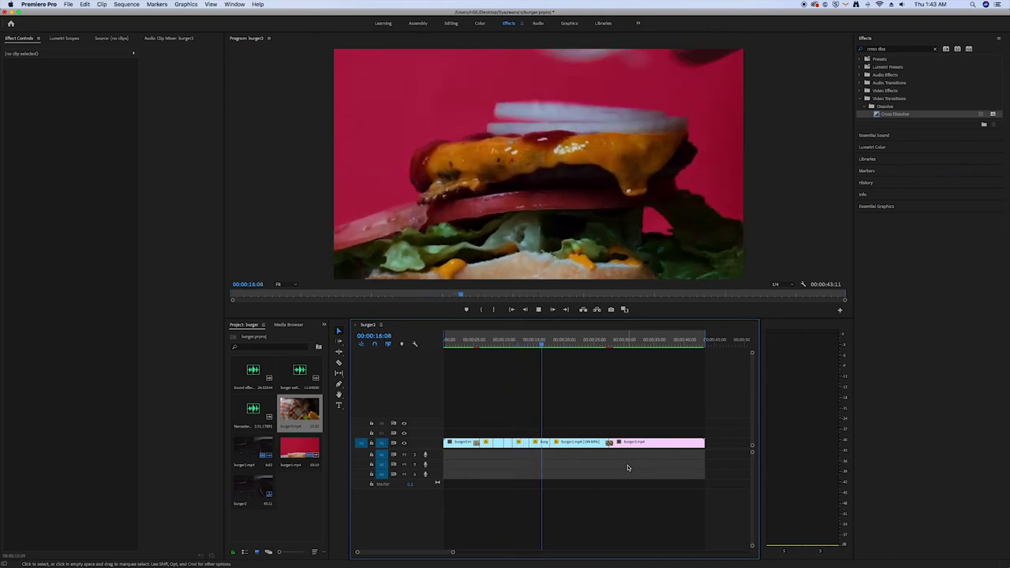
key("space")
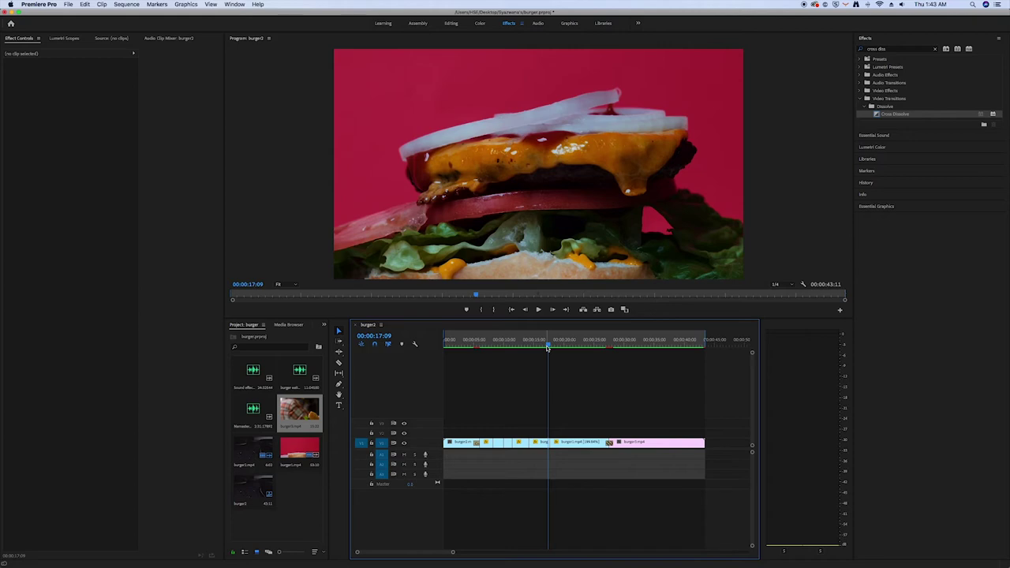
Place the sizzling burgers sound effect on the first audio track at 00:00:00:00 and play it with the video.
left_click_drag(547, 348, 404, 358)
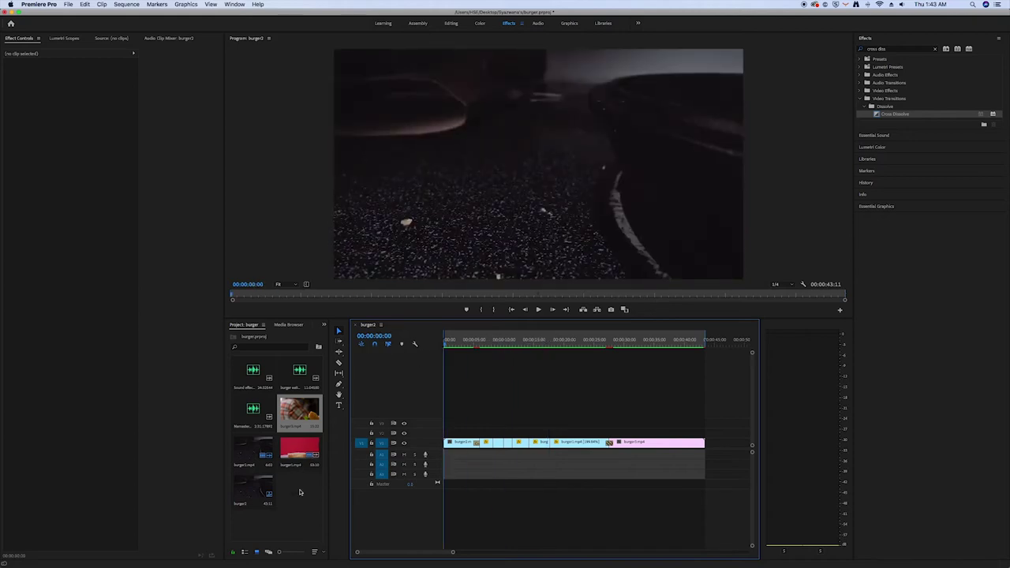
left_click(299, 493)
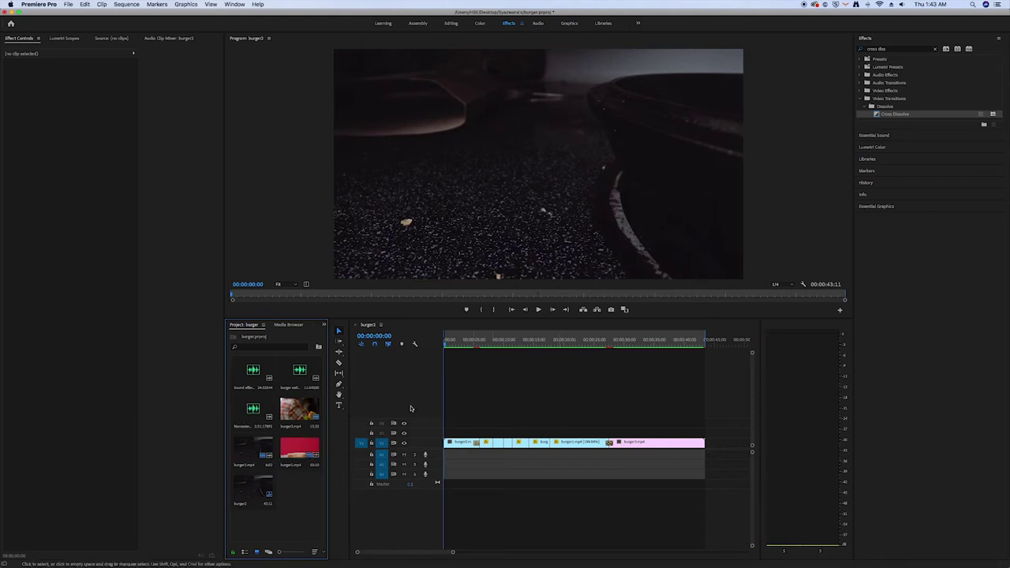
left_click(251, 380)
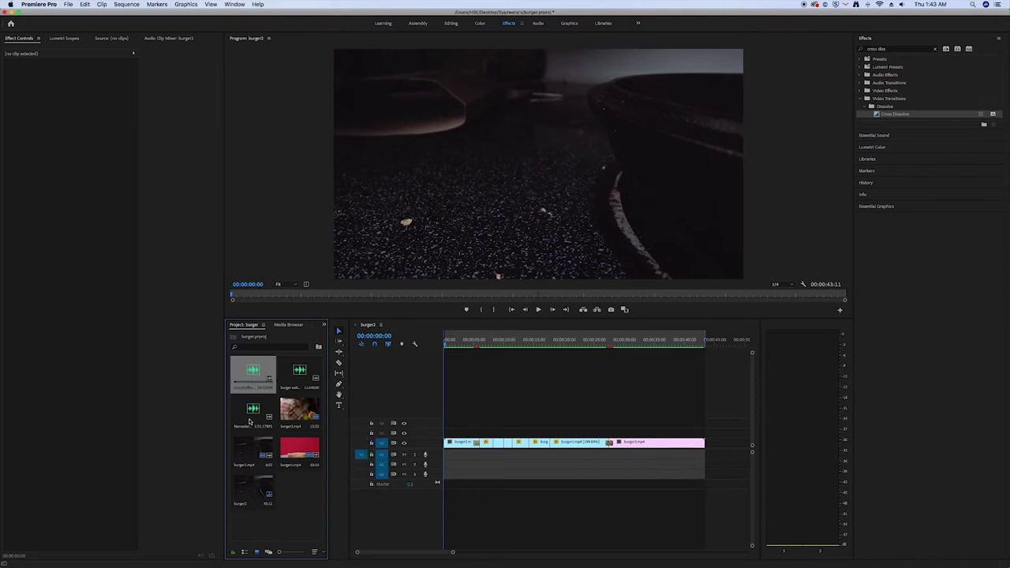
left_click_drag(249, 371, 445, 455)
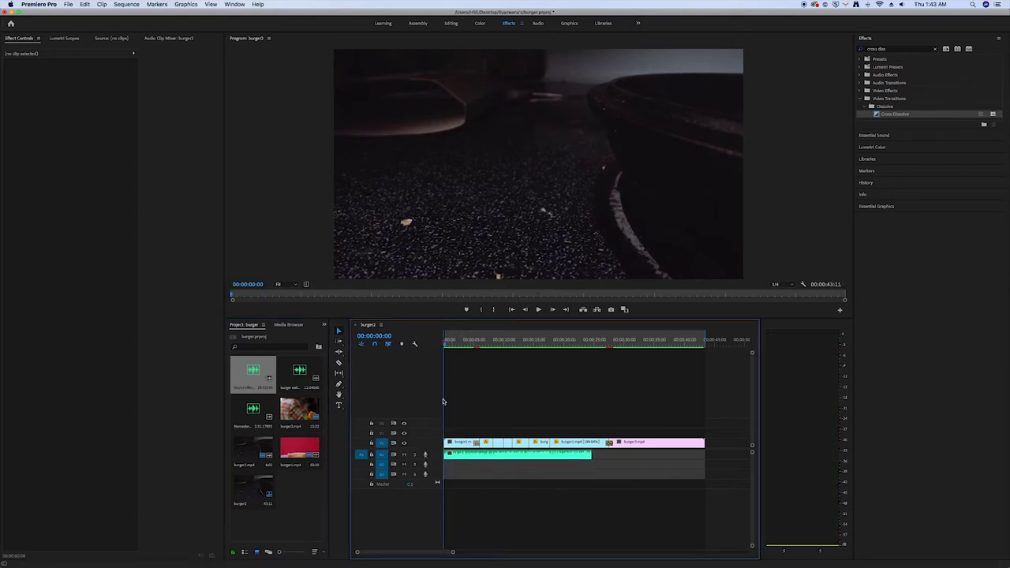
key("space")
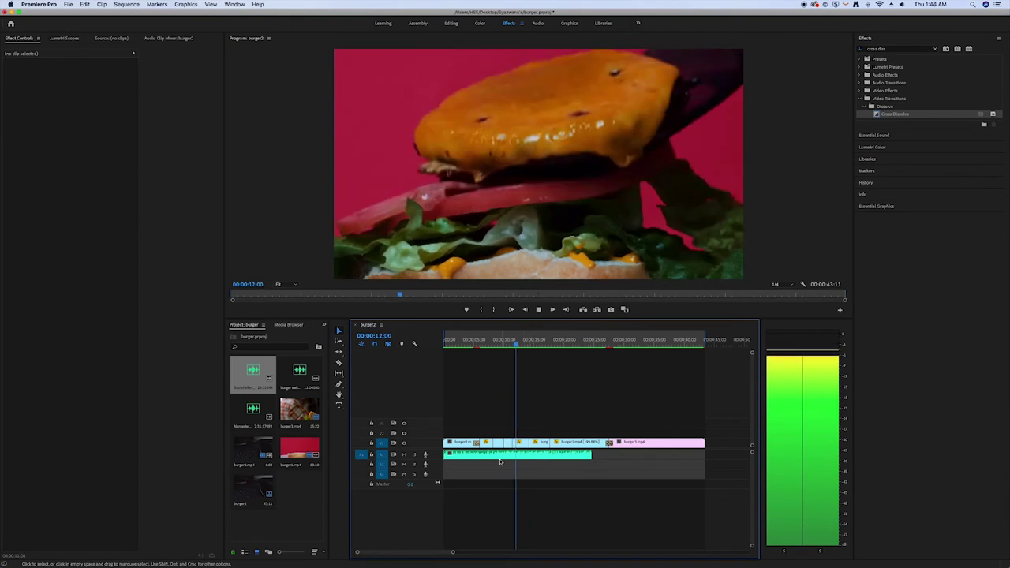
key("space")
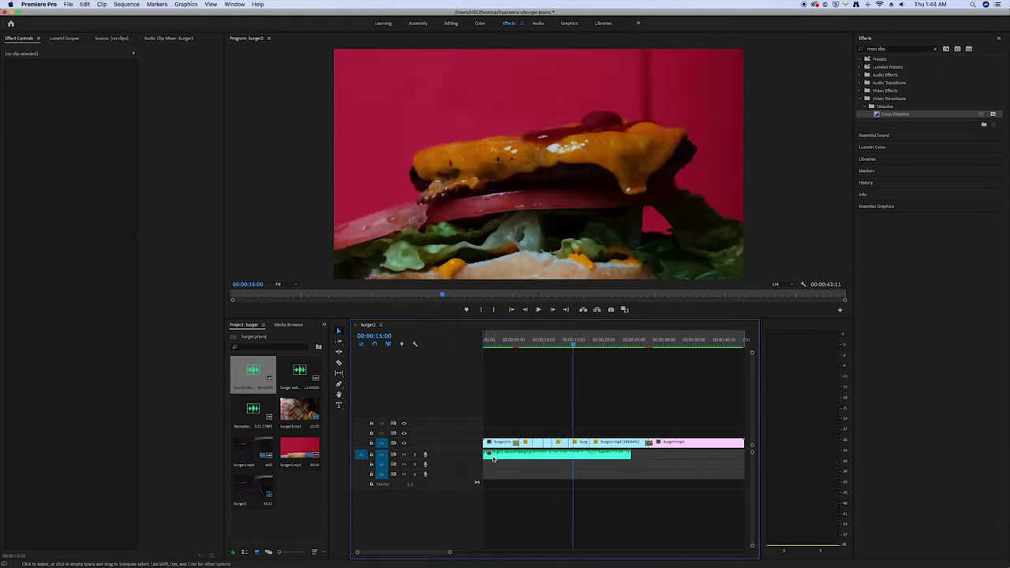
Trim the beginning of the sizzling sound effect to leave about 17 seconds starting at 00:00:00:00, and play it back.
left_click_drag(481, 437, 443, 438)
left_click_drag(455, 551, 432, 551)
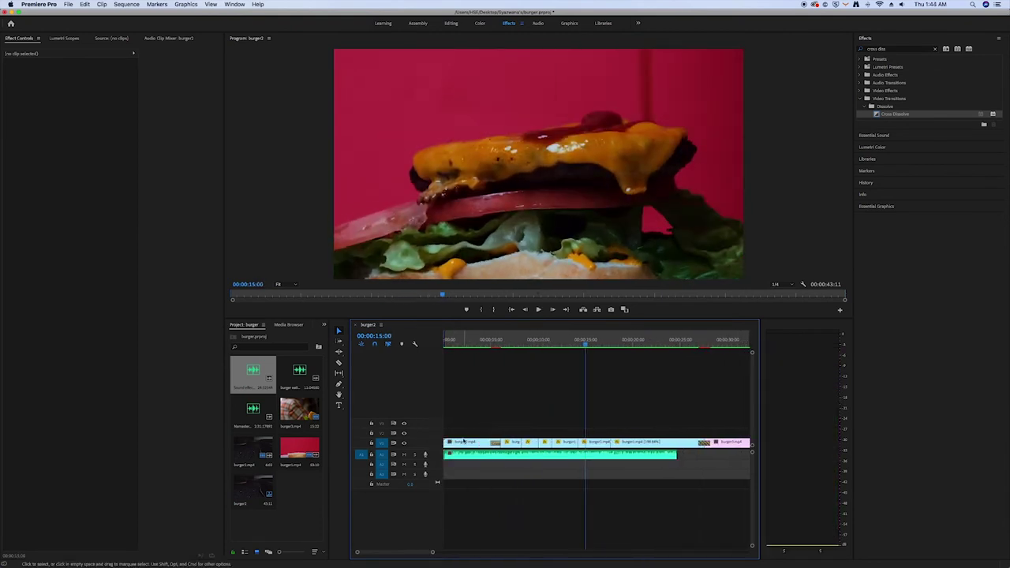
left_click(447, 453)
mouse_move(447, 454)
left_mouse_down()
mouse_move(523, 453)
mouse_move(464, 457)
left_mouse_up()
key("Home")
key("space")
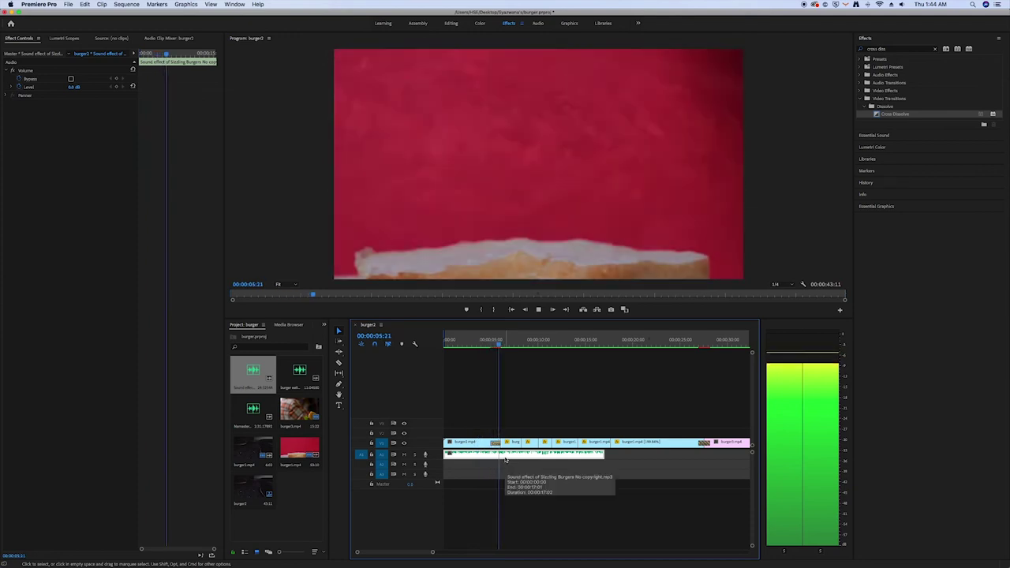
key("space")
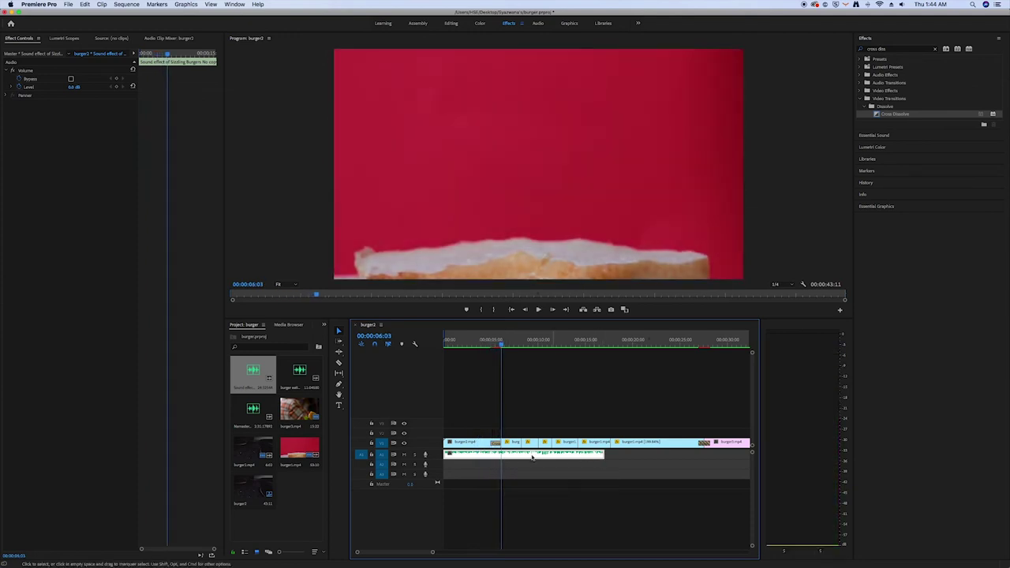
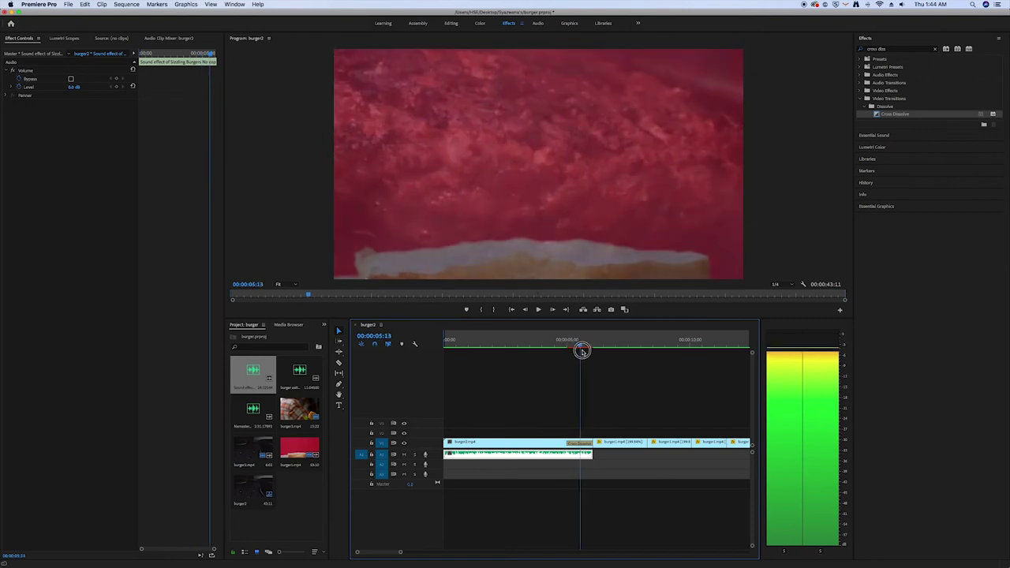
Search the effects for "cr" and apply Exponential Fade to the end of the sizzling sound effect.
left_click(861, 76)
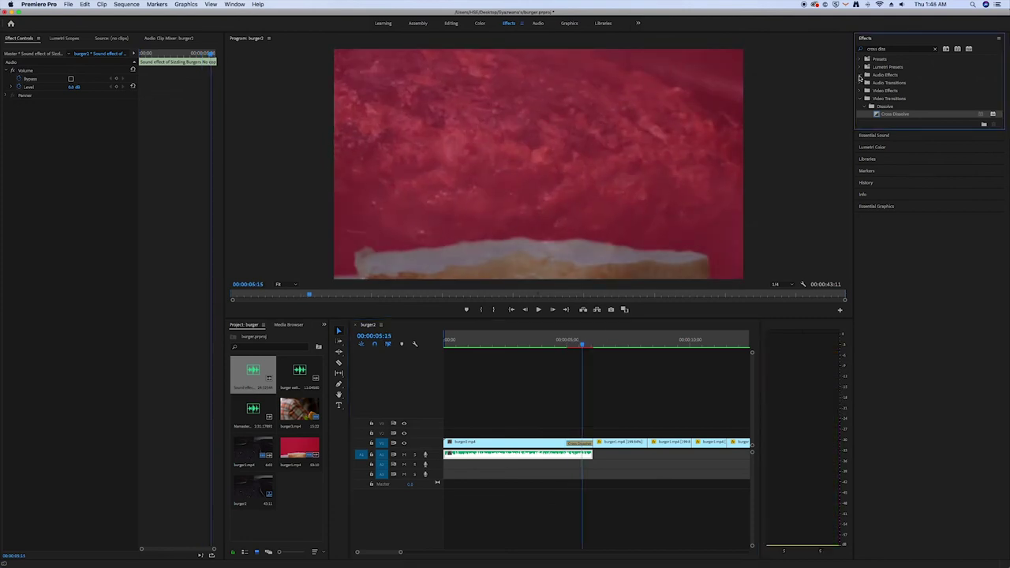
left_click(900, 49)
key("BackSpace")
key("BackSpace")
key("BackSpace")
key("BackSpace")
key("BackSpace")
key("BackSpace")
key("BackSpace")
key("BackSpace")
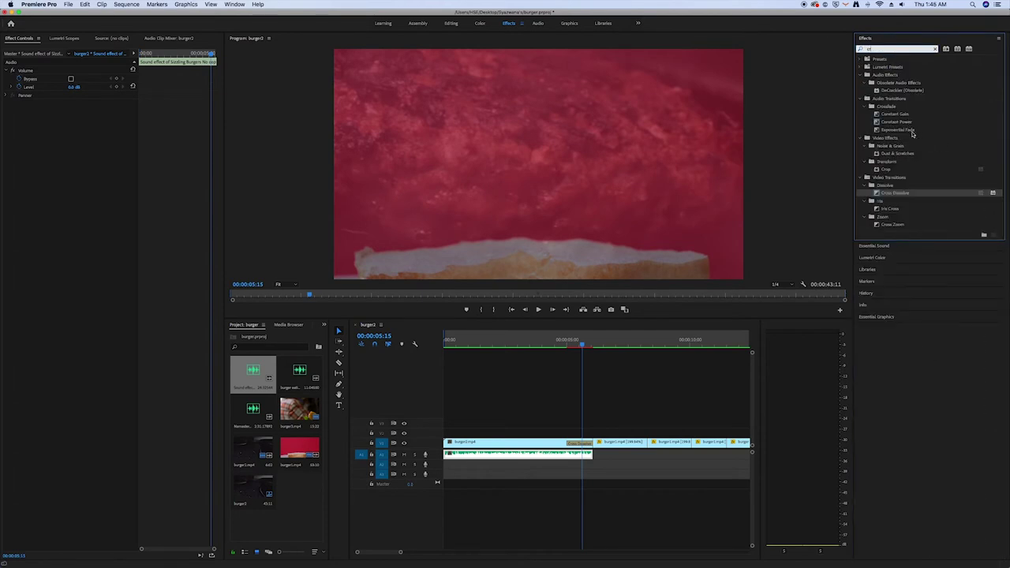
left_click(911, 131)
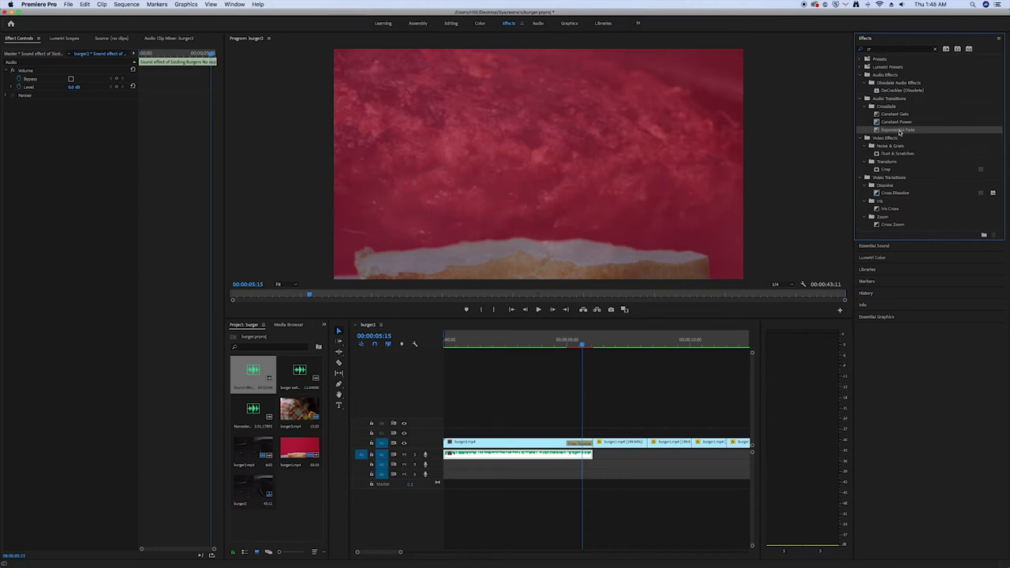
left_click_drag(898, 132, 588, 455)
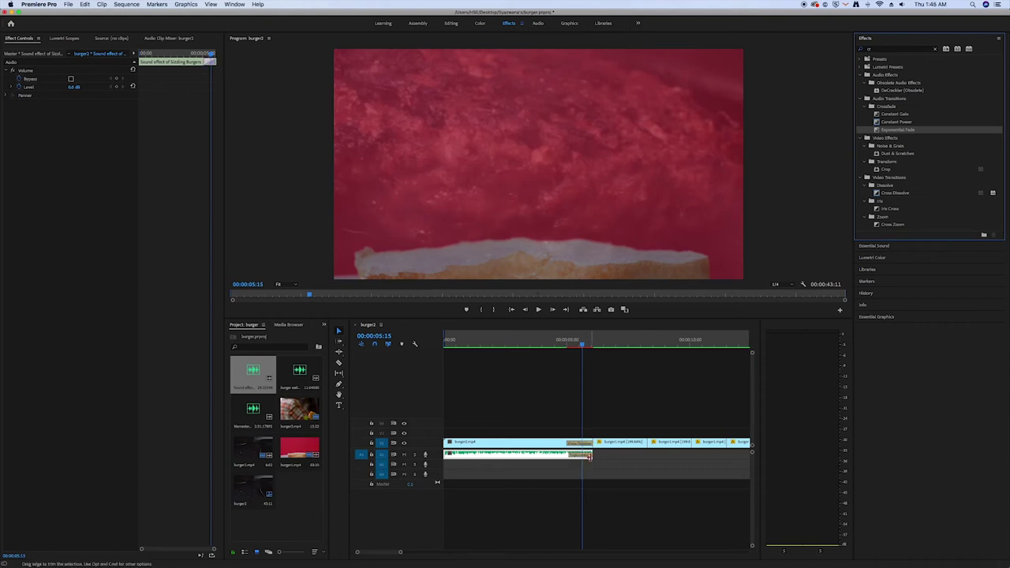
Play the sound effect's fade-out from just before it, and replay the sequence from the beginning.
left_click(581, 344)
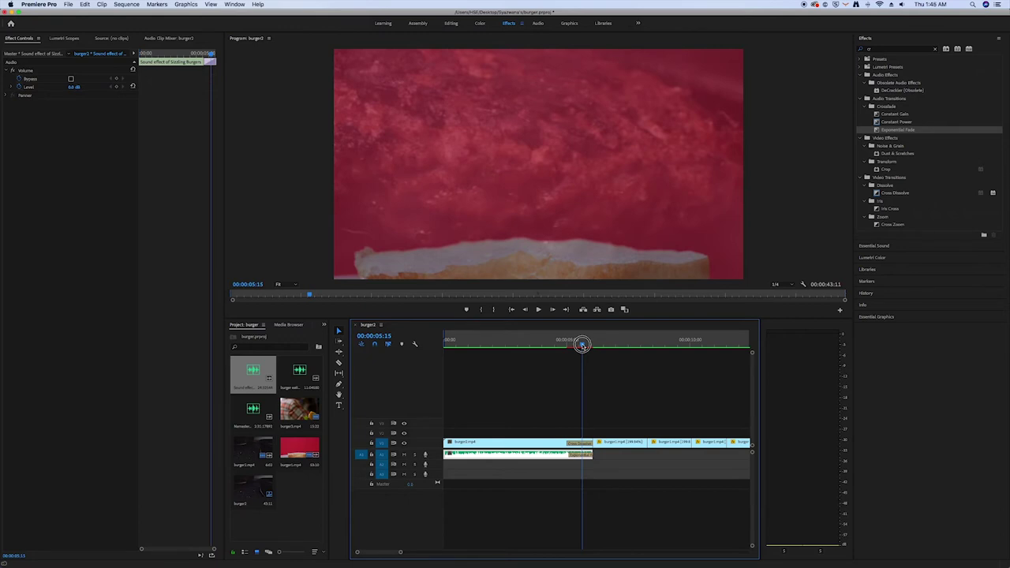
left_click_drag(581, 344, 555, 345)
key("space")
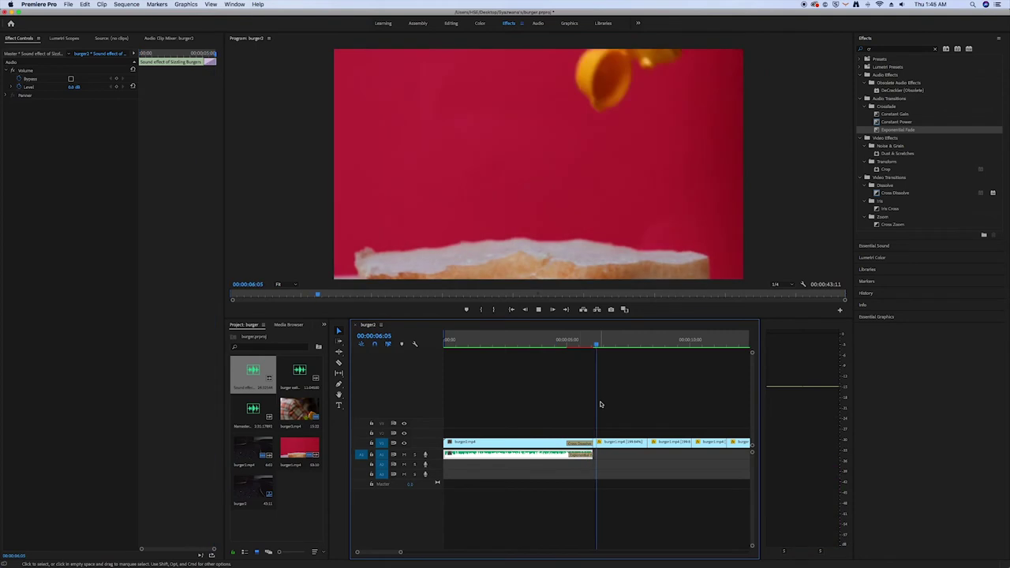
key("space")
left_click_drag(600, 345, 405, 384)
key("space")
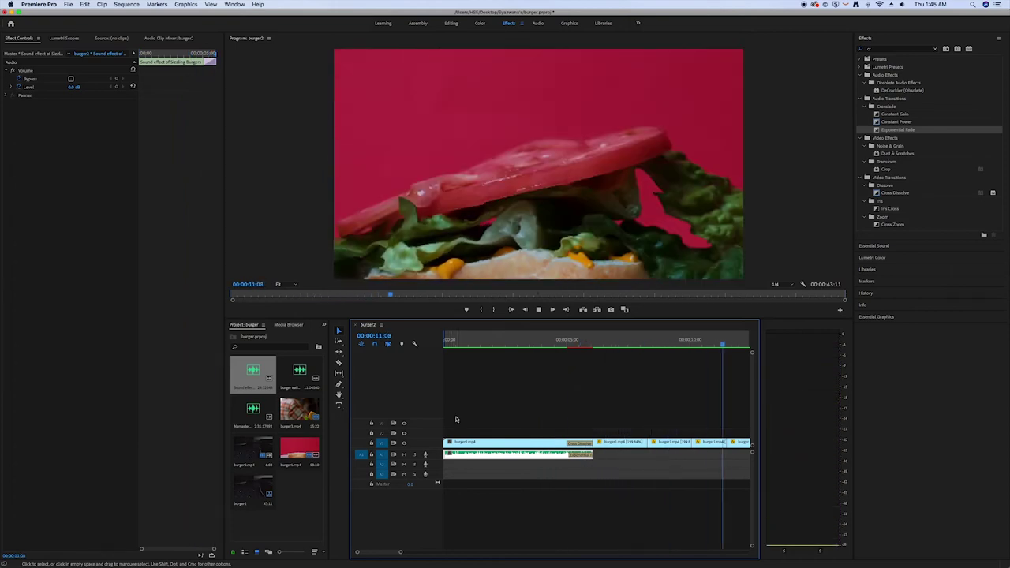
key("space")
Place the playhead at 00:00:27:14, on the transition between burger1.mp4 and burger3.mp4.
left_click_drag(407, 553, 457, 552)
mouse_move(598, 345)
left_mouse_down()
mouse_move(608, 346)
mouse_move(600, 348)
left_mouse_up()
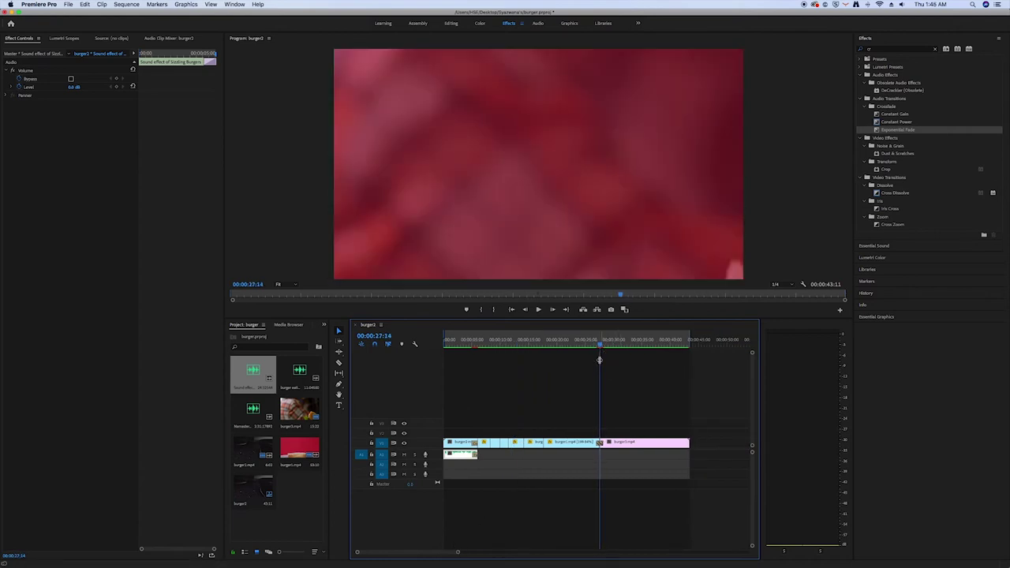
Add burger eating.mp3 to the first audio track beneath burger3.mp4, moved so that it ends with the sequence.
left_click(310, 498)
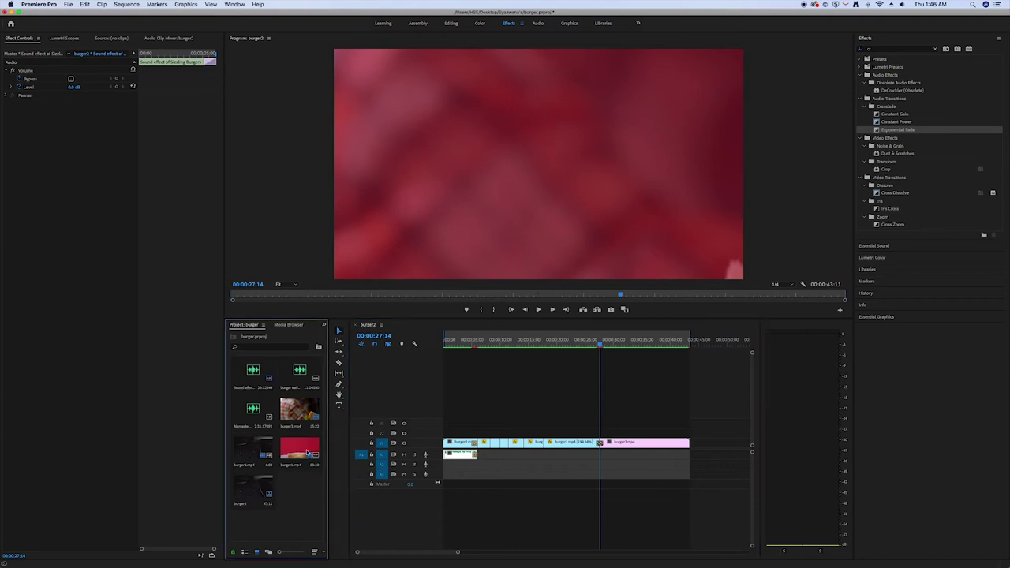
left_click(297, 382)
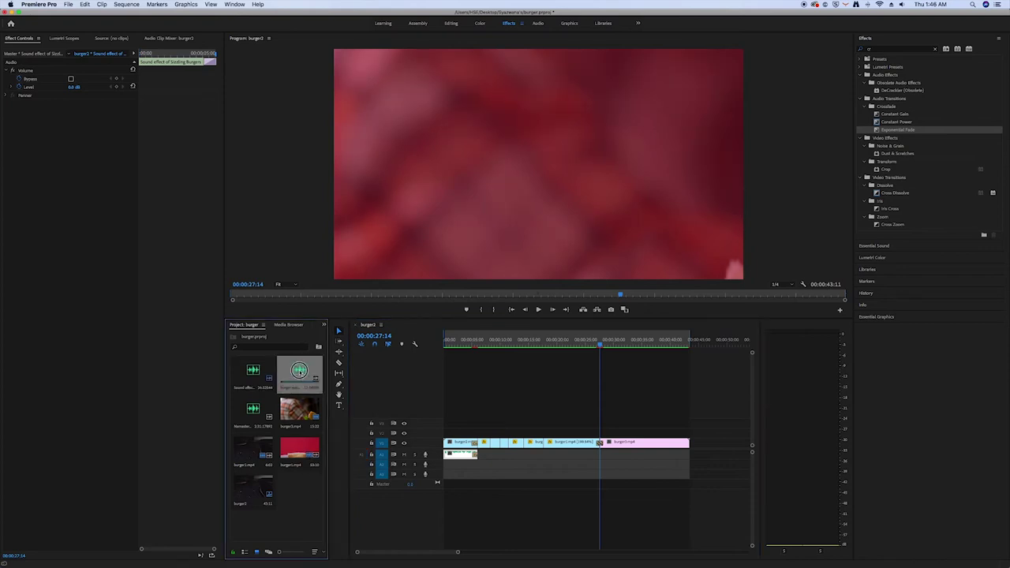
left_click_drag(293, 372, 606, 457)
key("space")
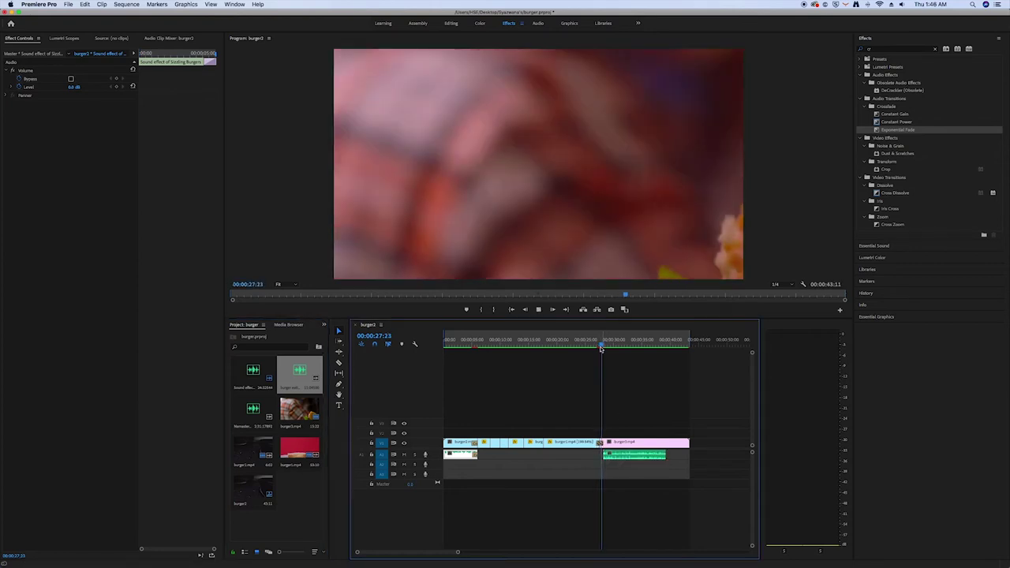
key("space")
key("End")
left_click_drag(457, 552, 446, 551)
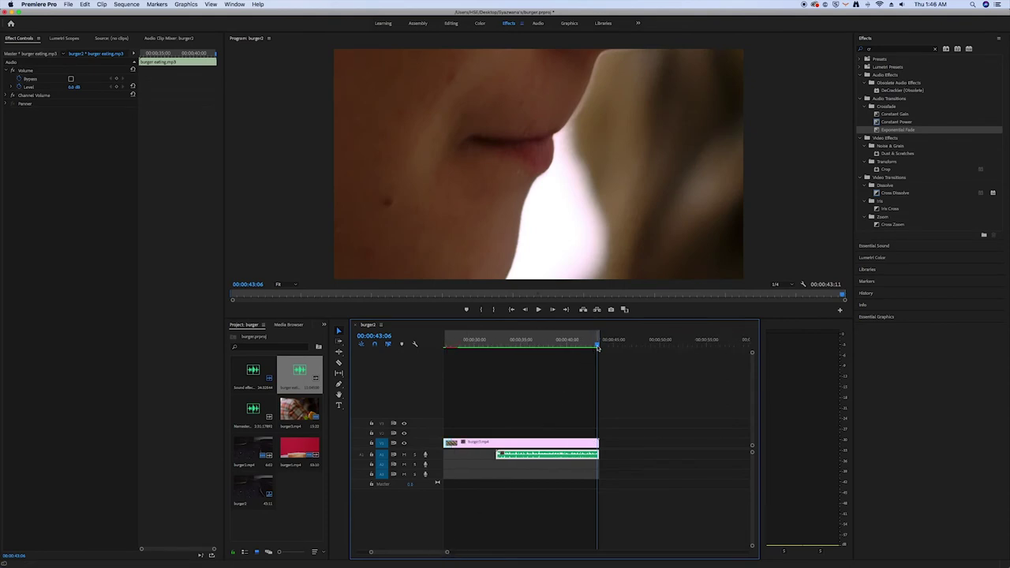
Split the eating sound at 00:00:32:22 and move the later part to start at about 00:00:33:07.
left_click_drag(596, 345, 492, 395)
key("space")
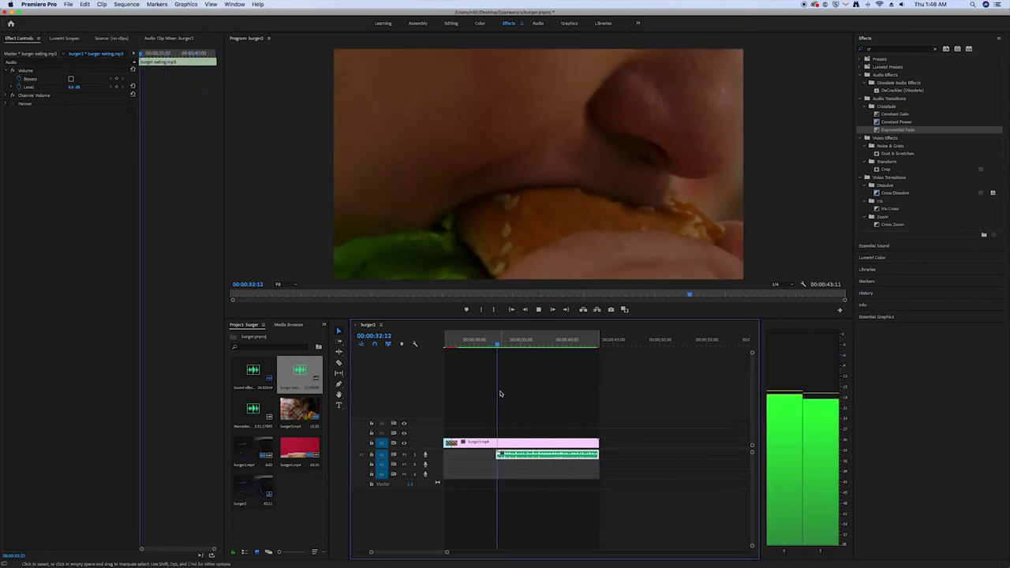
left_click_drag(450, 550, 416, 545)
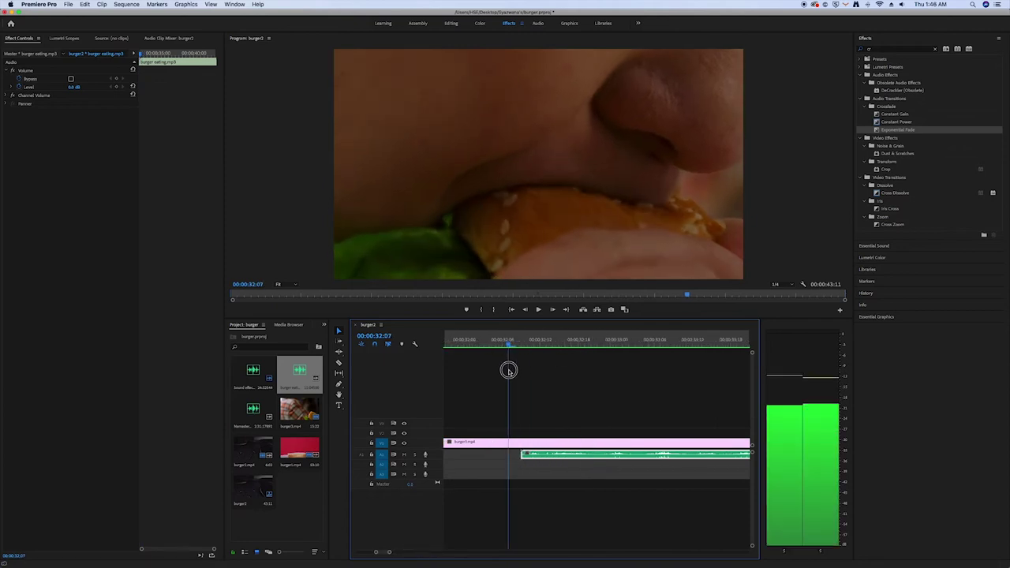
left_click(338, 363)
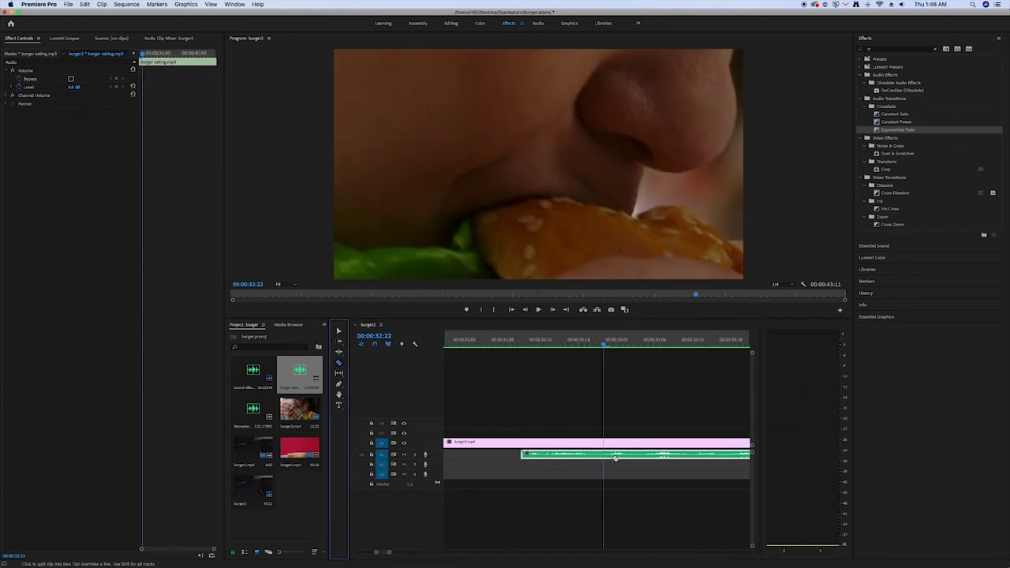
left_click(604, 455)
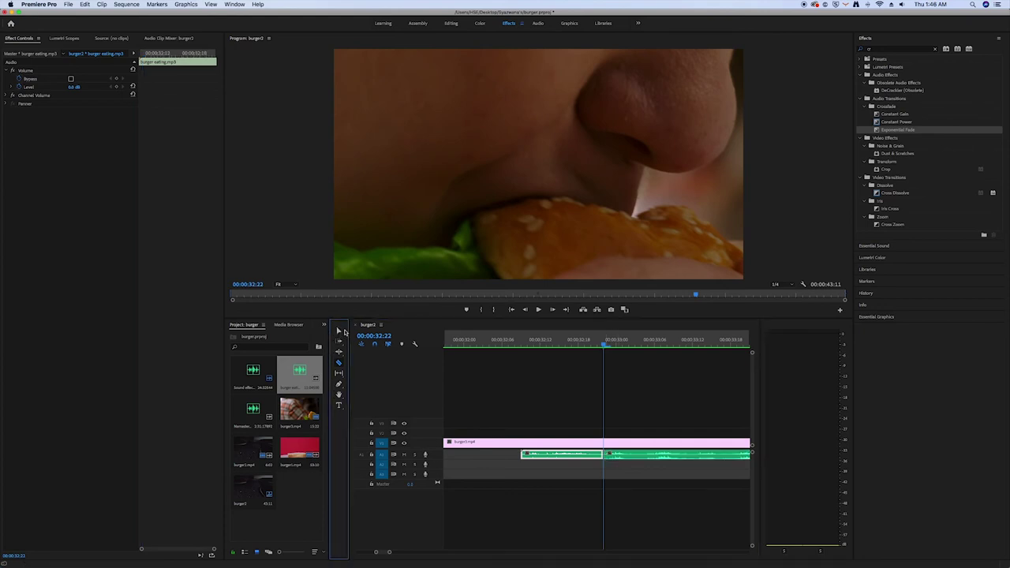
key("v")
left_click_drag(623, 455, 679, 455)
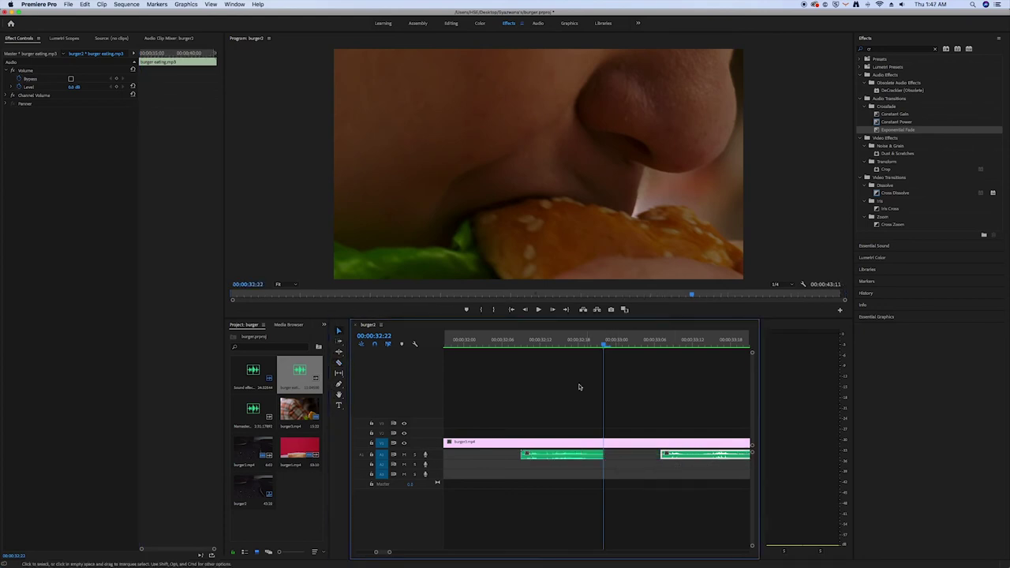
Play the two eating sound segments against the bite in burger3.mp4 to check their timing.
left_click_drag(602, 344, 521, 345)
key("space")
key("space")
left_click_drag(652, 345, 516, 347)
key("space")
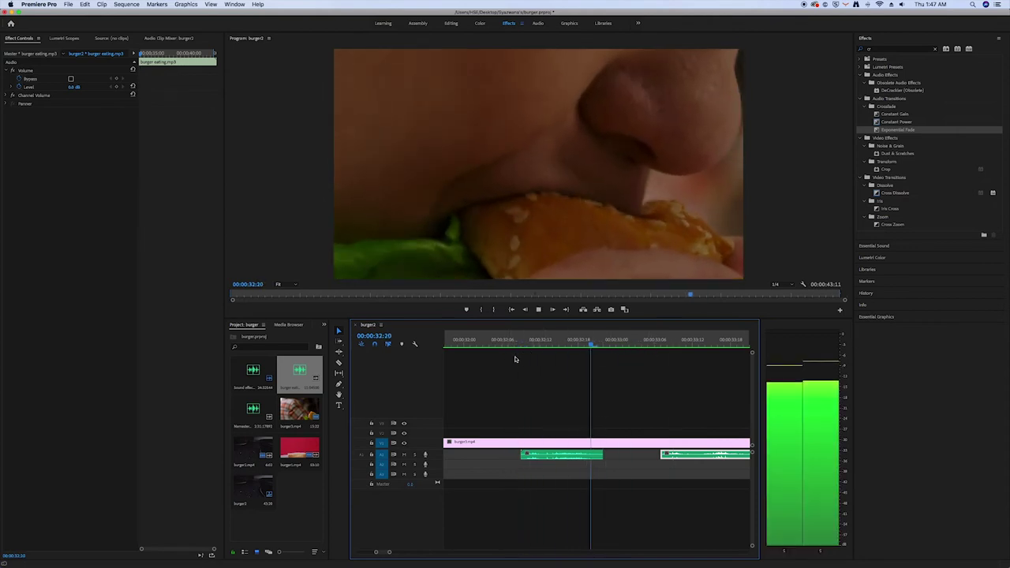
key("space")
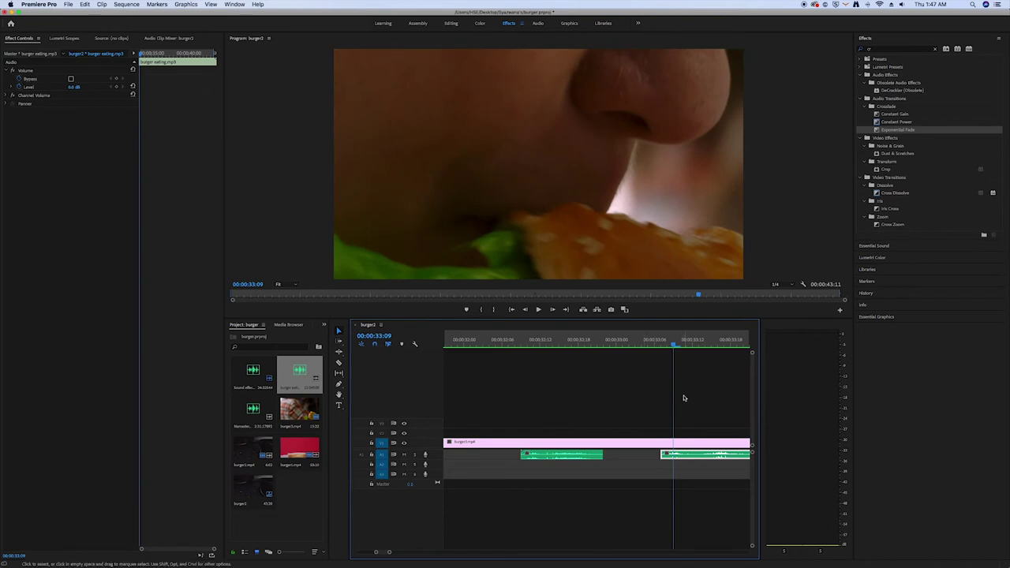
key("space")
key("space")
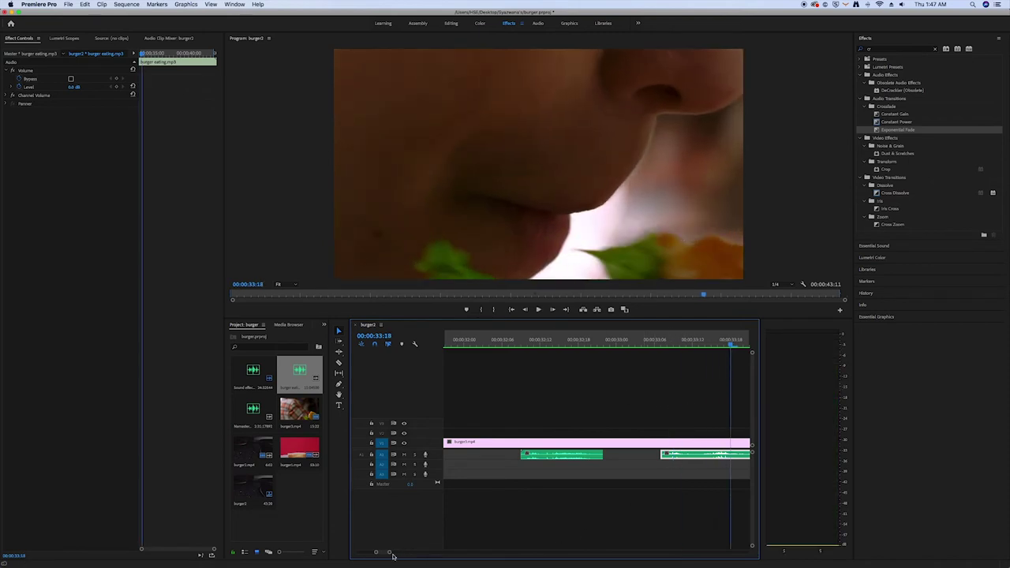
Split the second eating sound segment at 00:00:34:20 and move the remainder about half a second later.
left_click_drag(390, 554, 412, 552)
key("space")
key("space")
key("space")
key("space")
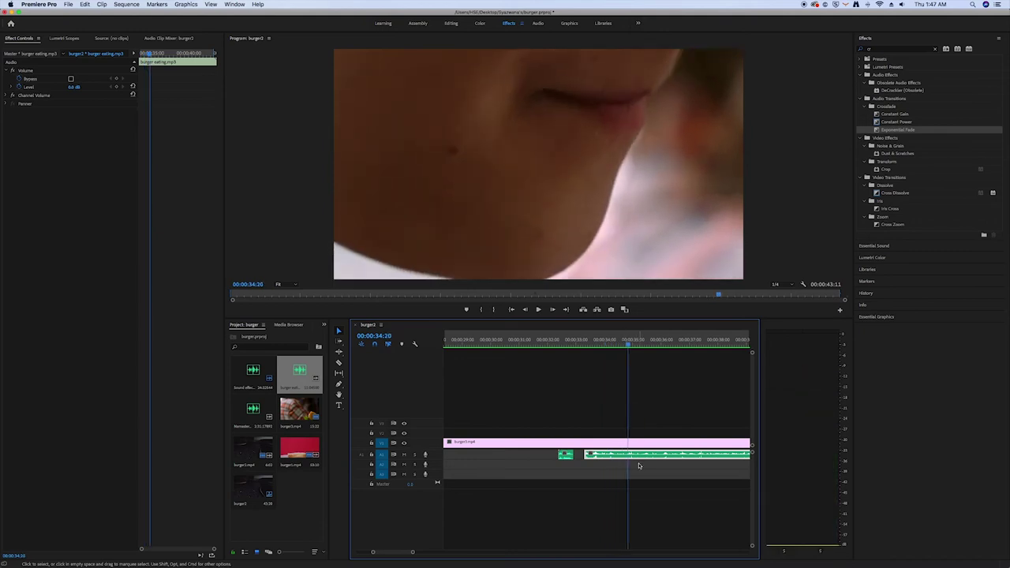
left_click(339, 363)
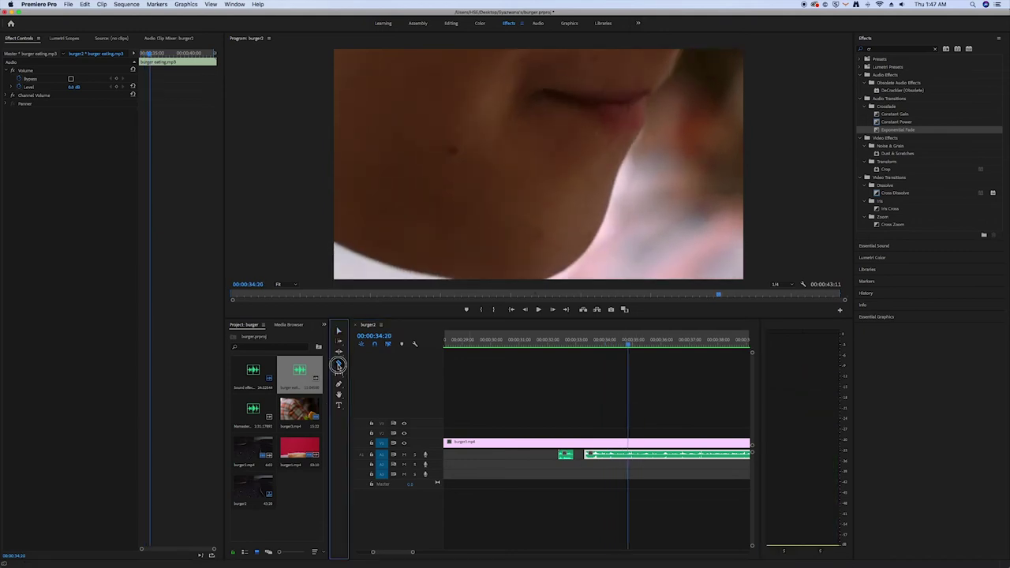
left_click(629, 455)
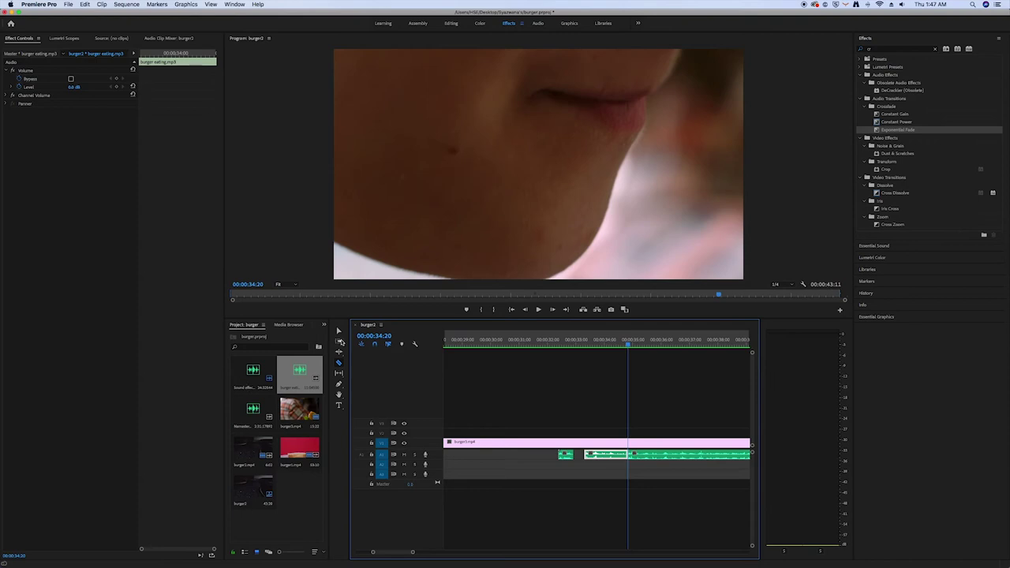
left_click(339, 332)
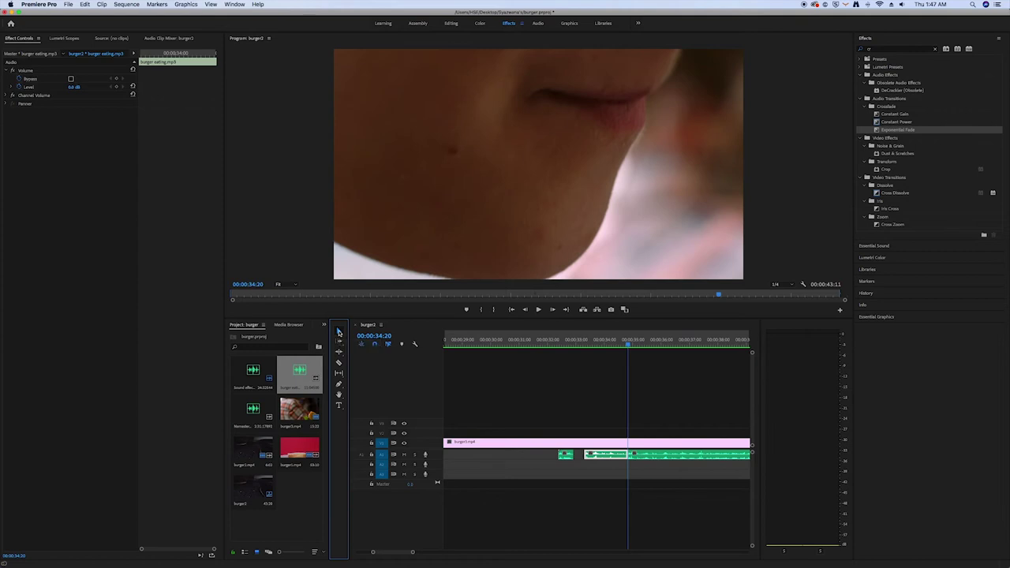
left_click(338, 332)
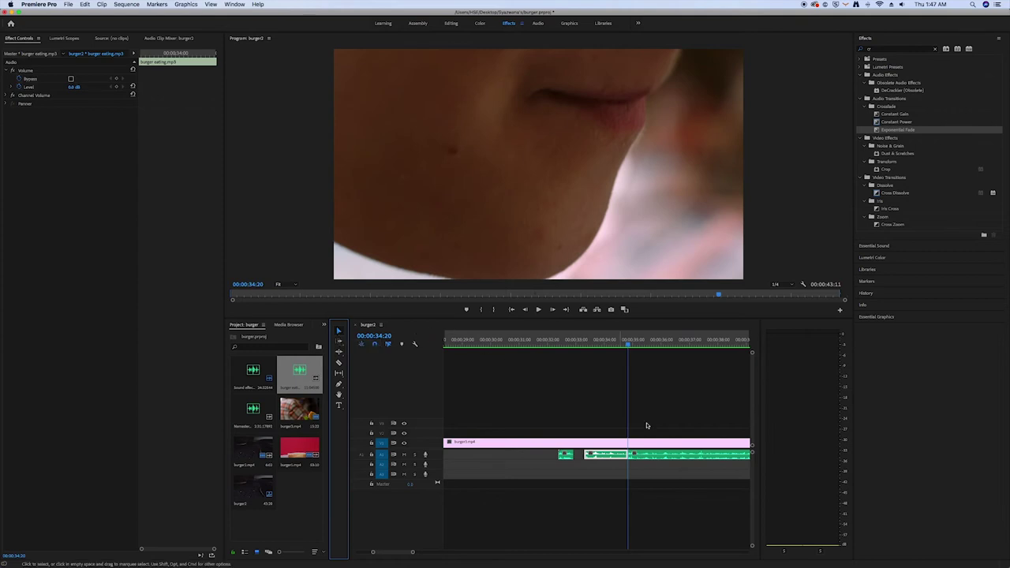
left_click_drag(639, 460, 650, 460)
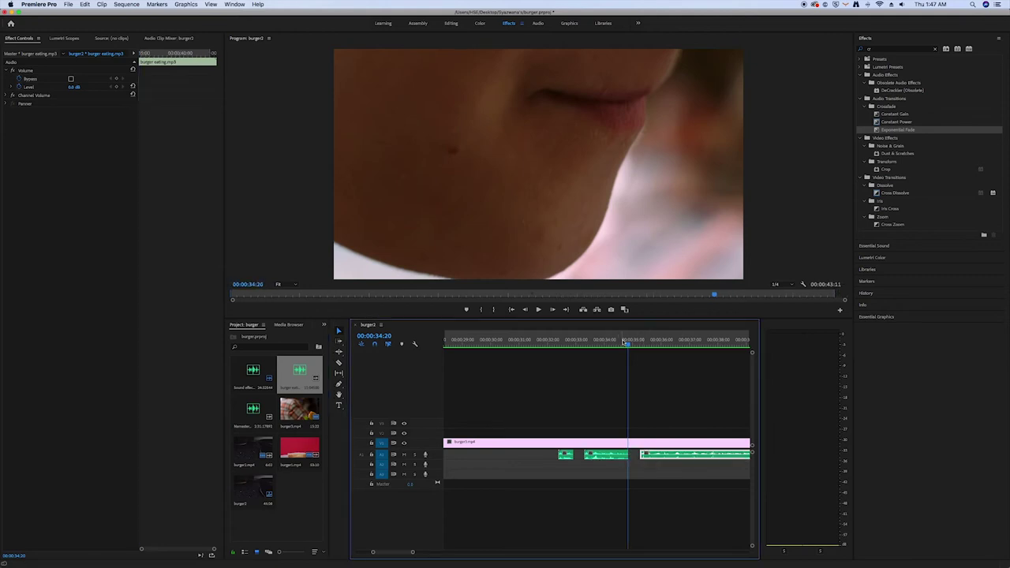
Cut the remaining eating sound at 00:00:37:10 and further along, and space the pieces with short gaps beneath burger3.mp4.
left_click_drag(627, 344, 537, 347)
key("space")
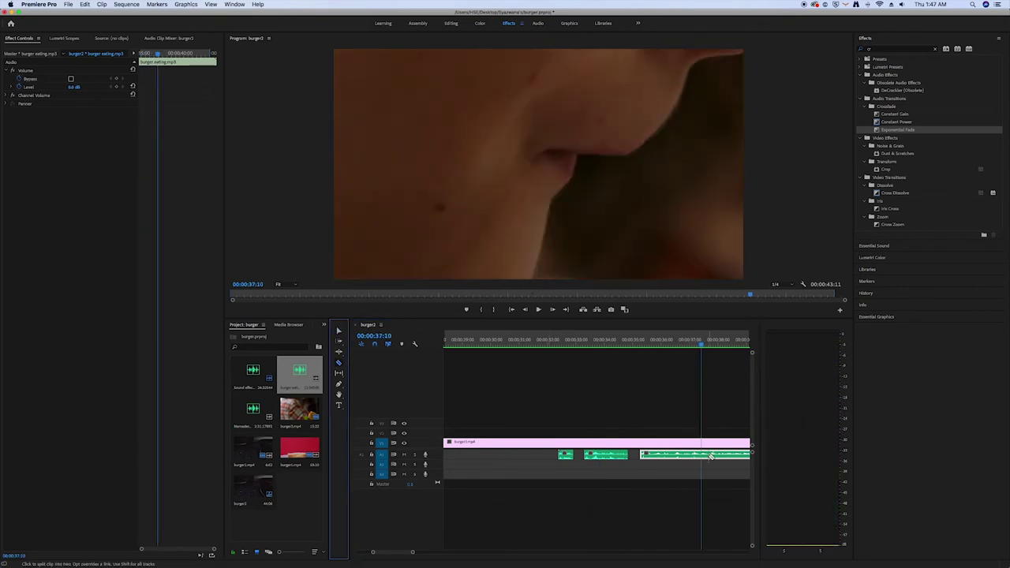
key("space")
left_click_drag(418, 552, 429, 549)
left_click_drag(522, 456, 581, 453)
key("space")
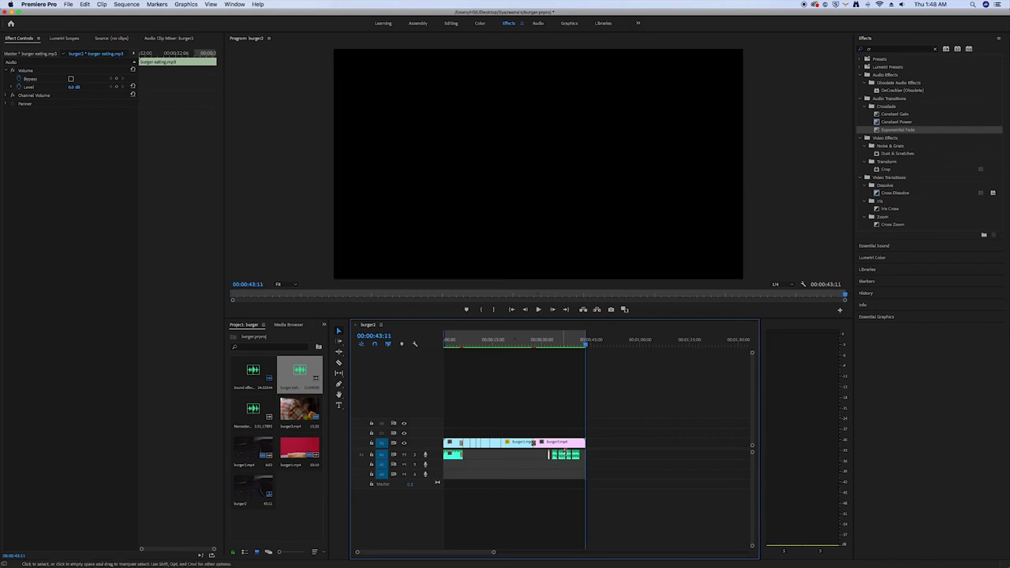
left_click_drag(495, 553, 504, 551)
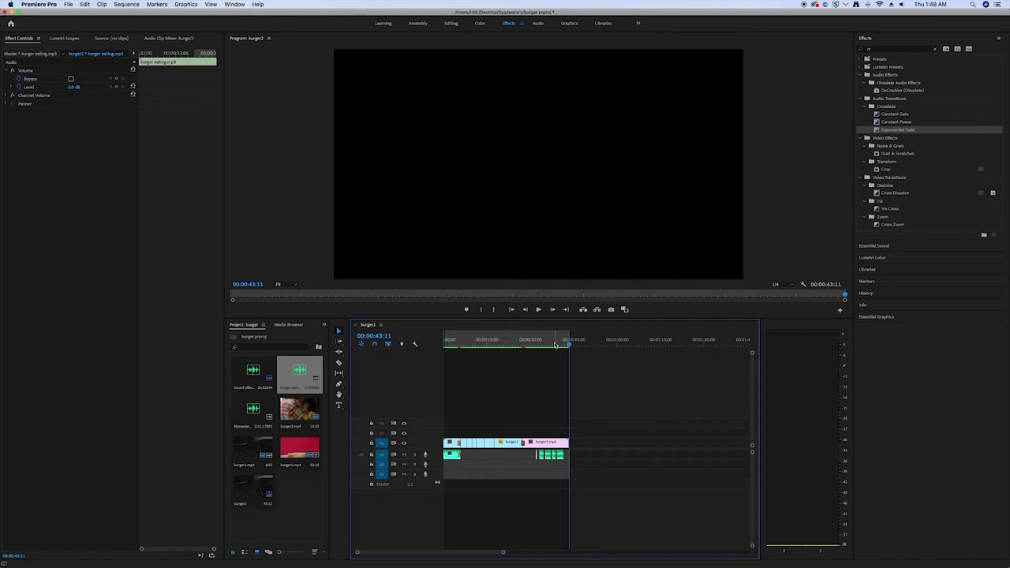
Add the music file Namaster Trip - Ofshane.mp3 to the second audio track, starting at 00:00:00:00.
left_click(302, 500)
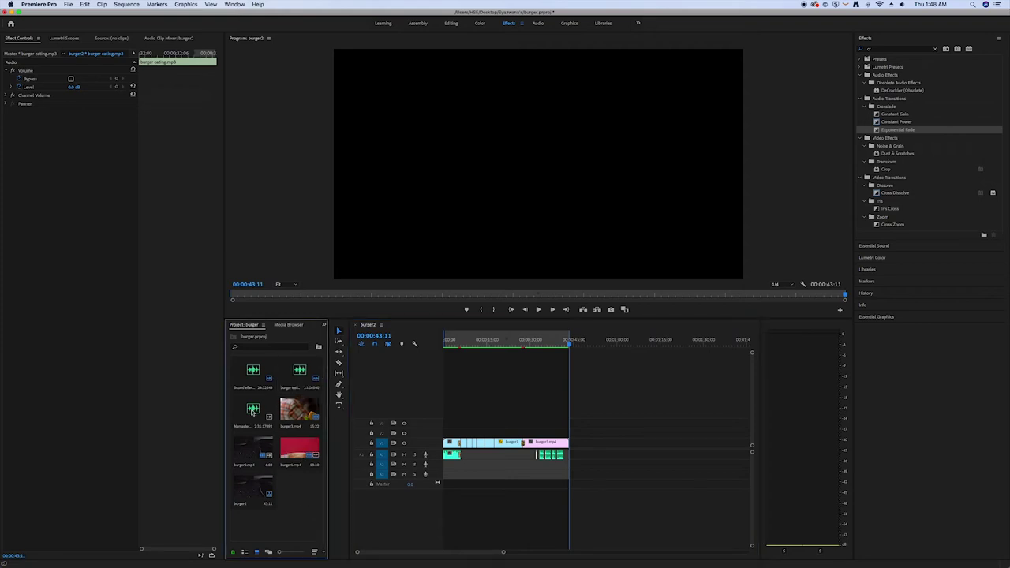
left_click(252, 410)
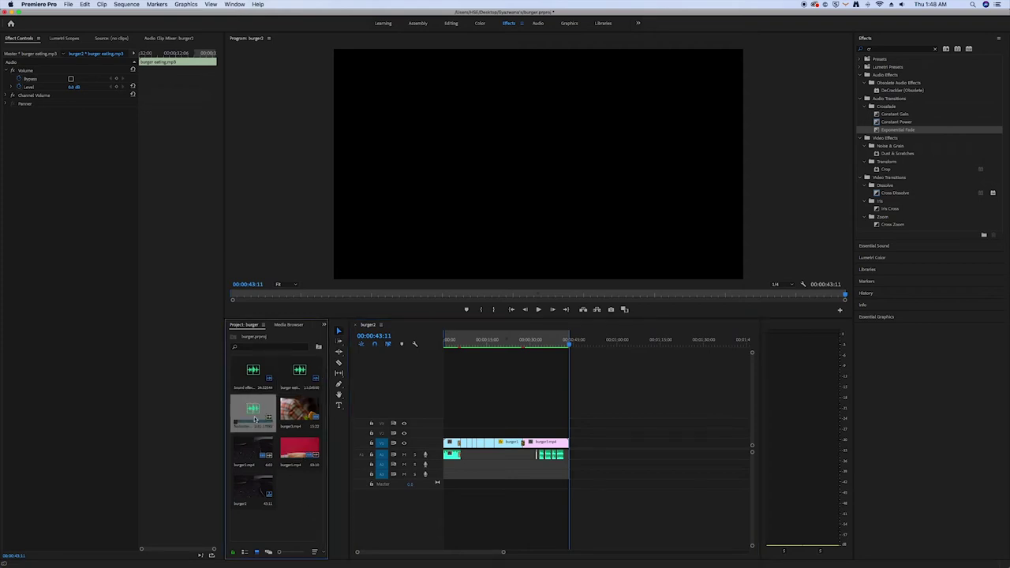
left_click_drag(252, 409, 439, 465)
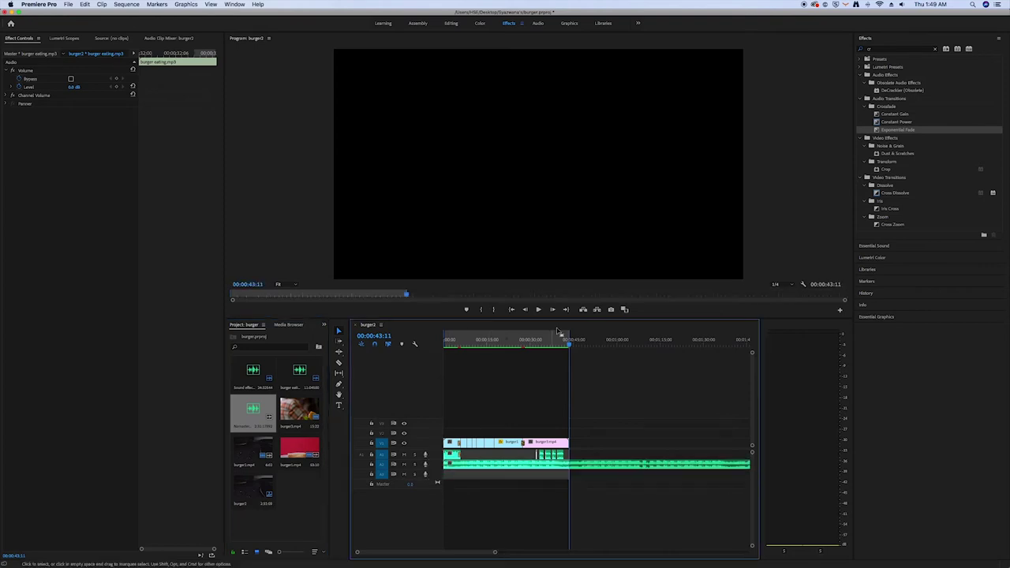
Play the sequence from the beginning through its end to hear the music with the sound effects.
left_click_drag(540, 344, 442, 341)
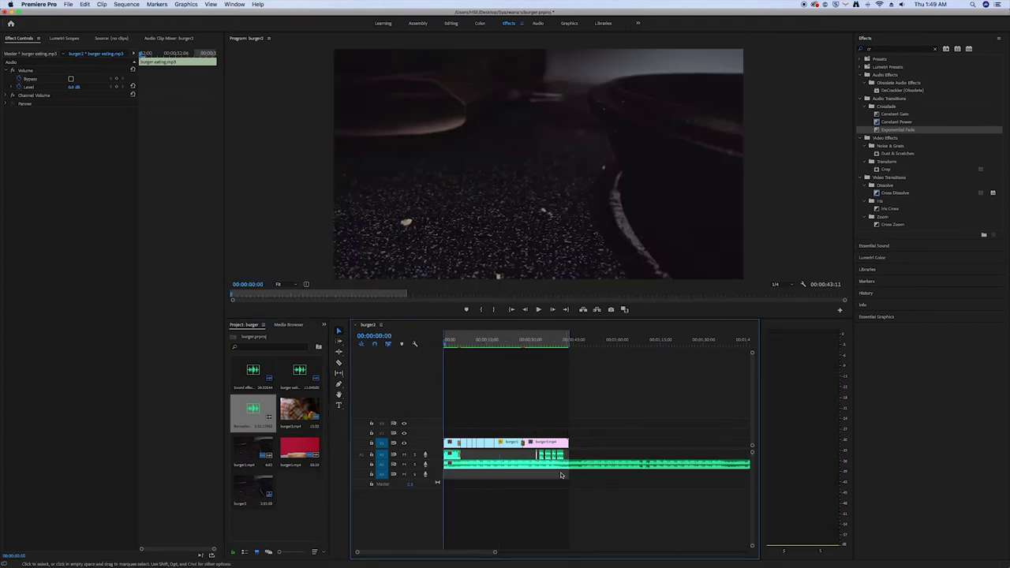
key("space")
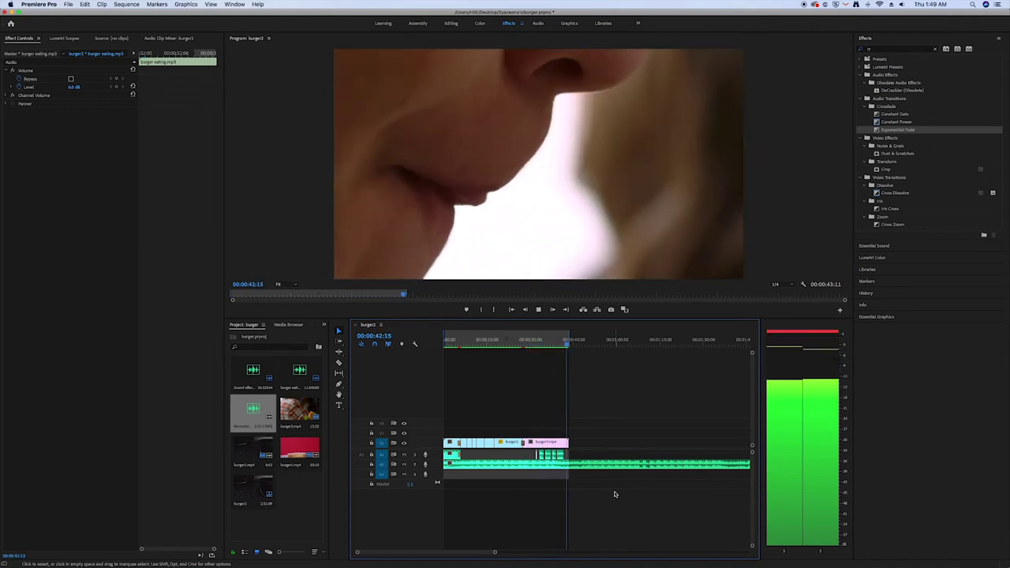
key("space")
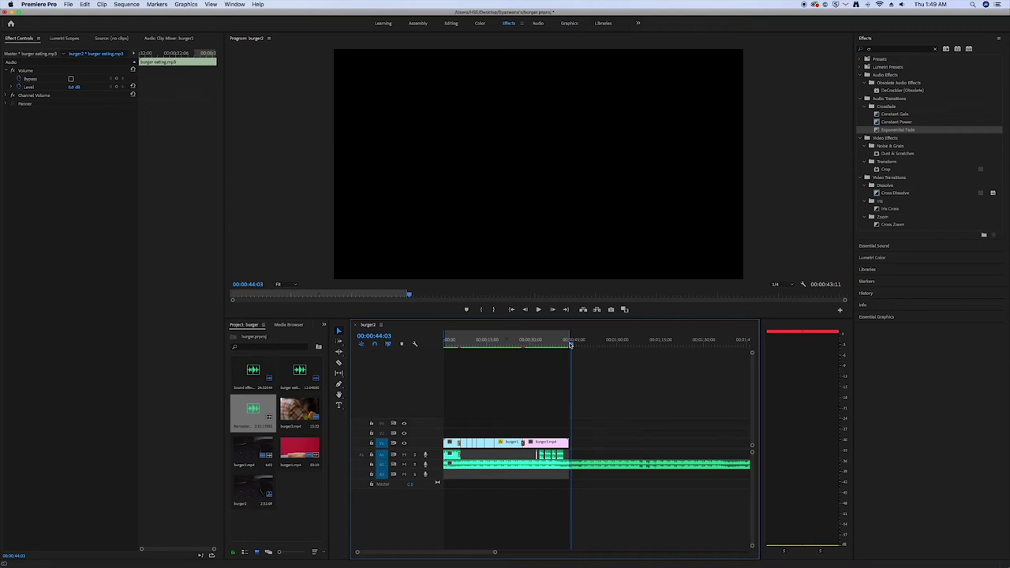
Split the music at the end of burger3.mp4 and delete the part that extends past the video.
left_click_drag(495, 552, 441, 552)
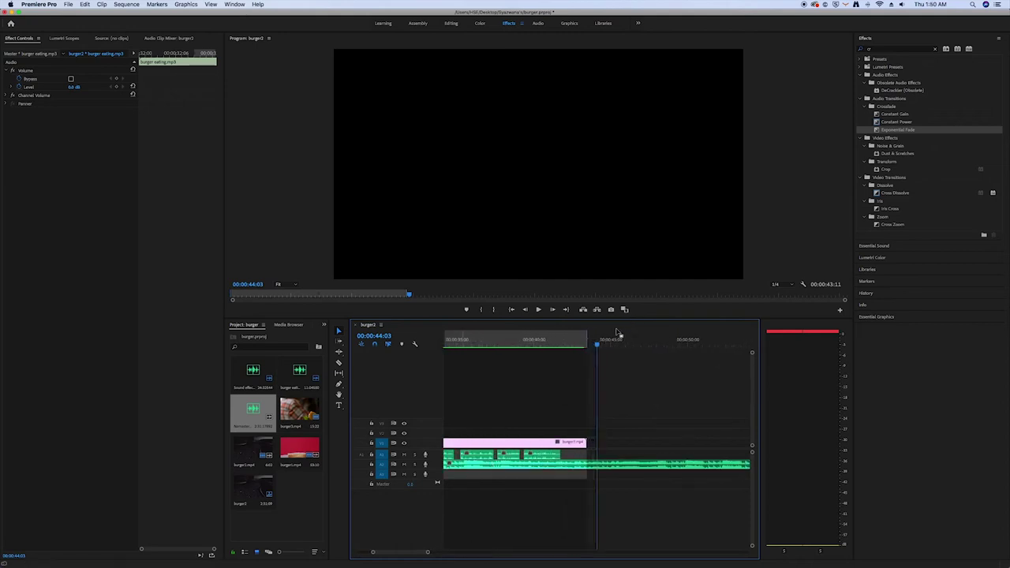
left_click(339, 362)
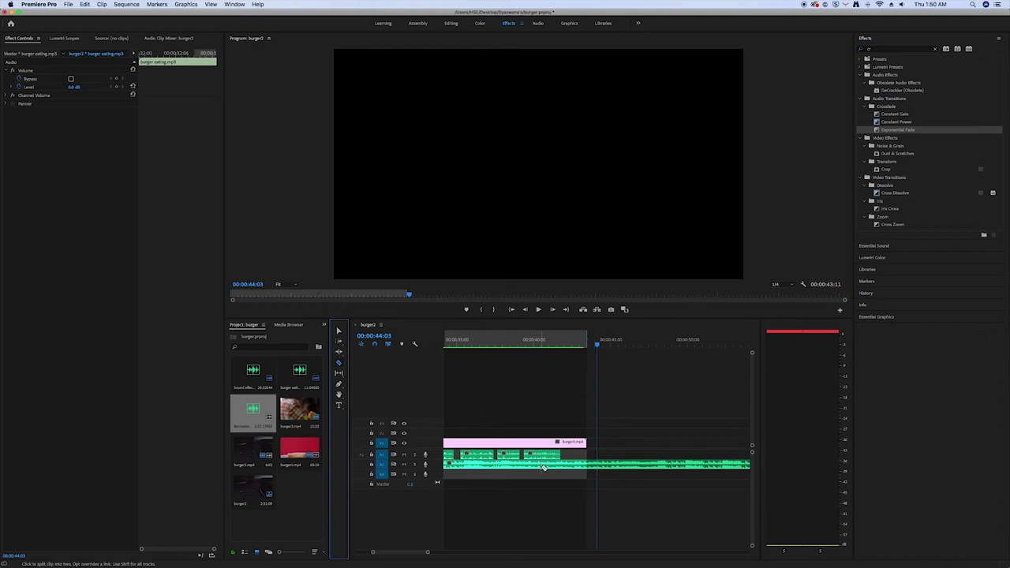
left_click(589, 465)
key("v")
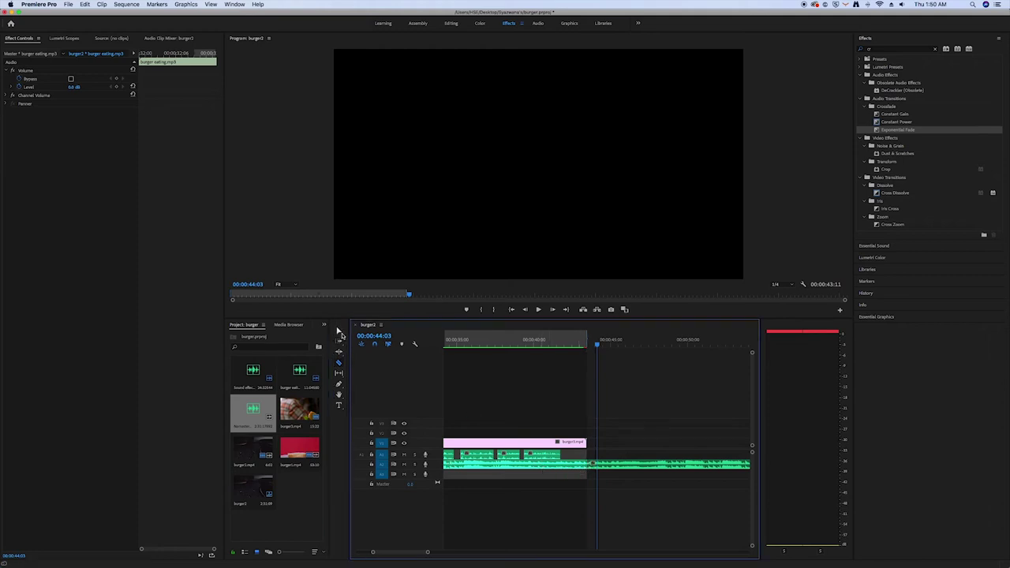
left_click(643, 470)
key("Delete")
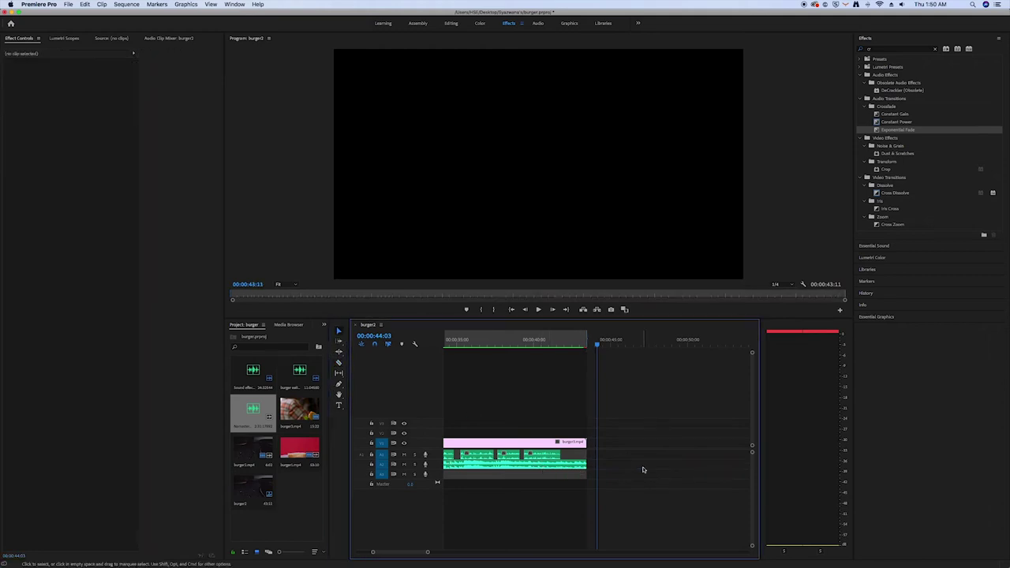
Apply Exponential Fade to the end of the music and play the closing part of the sequence.
left_click(581, 465)
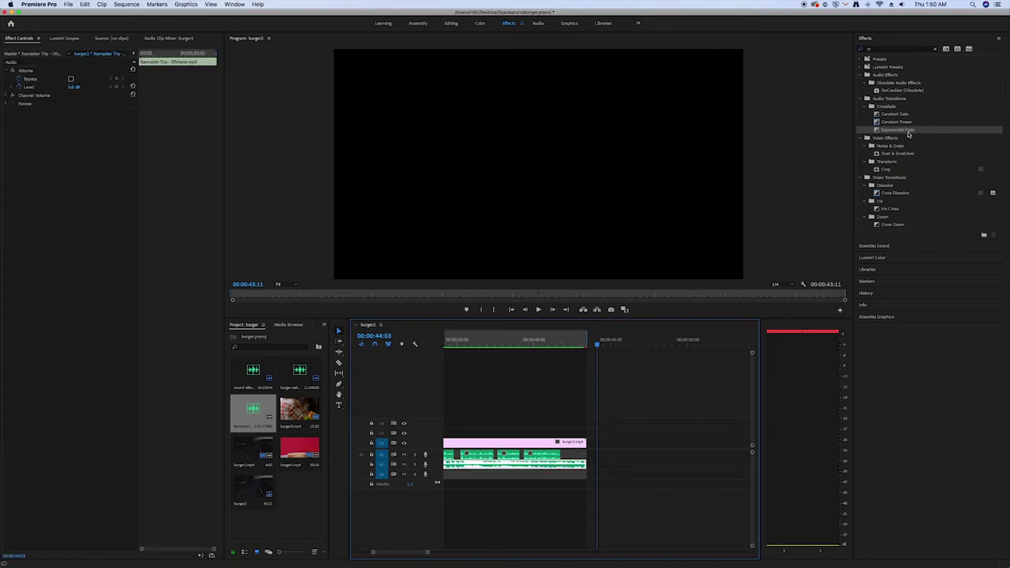
left_click_drag(904, 131, 587, 472)
left_click_drag(597, 341, 557, 356)
key("space")
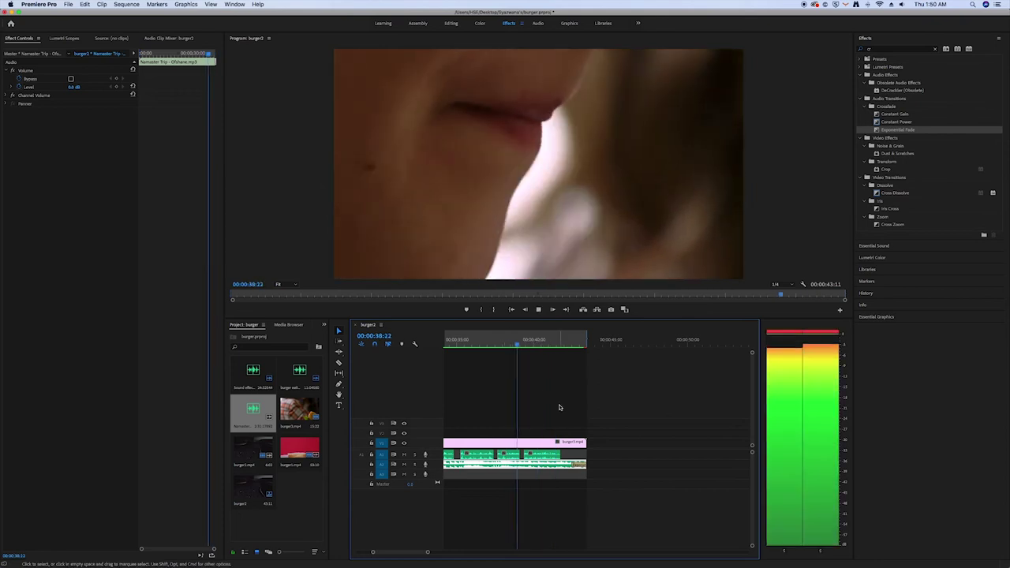
Lengthen the Exponential Fade at the end of the music to 00:00:01:04 and play the closing part.
key("Home")
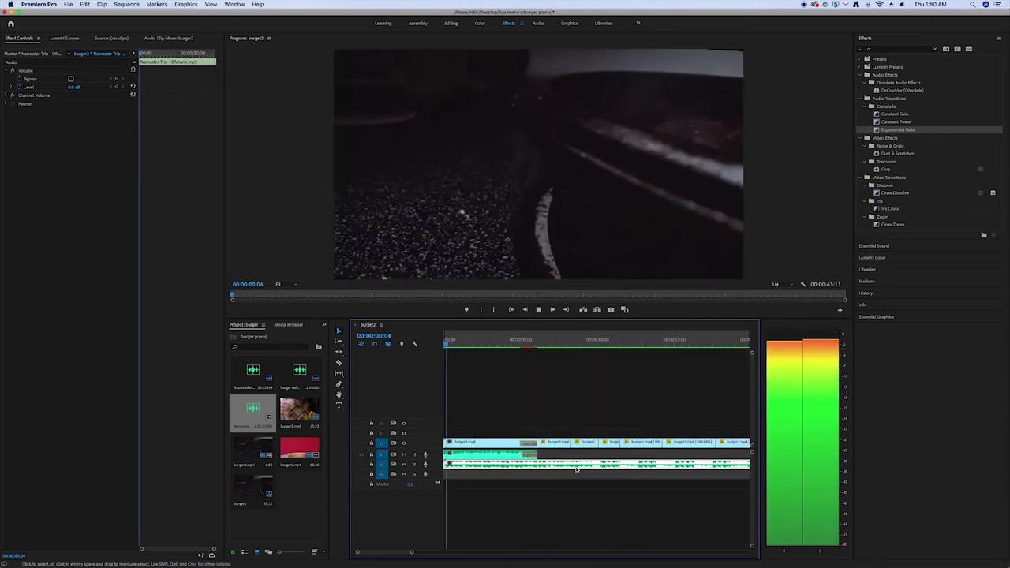
key("space")
left_click_drag(411, 552, 490, 551)
left_click(571, 466)
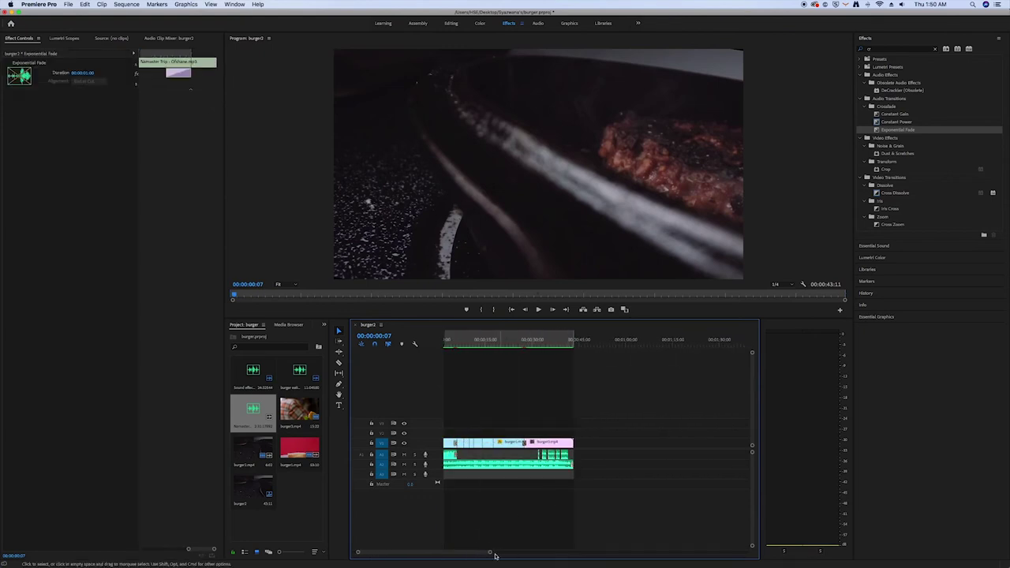
left_click(568, 344)
left_click_drag(568, 344, 570, 344)
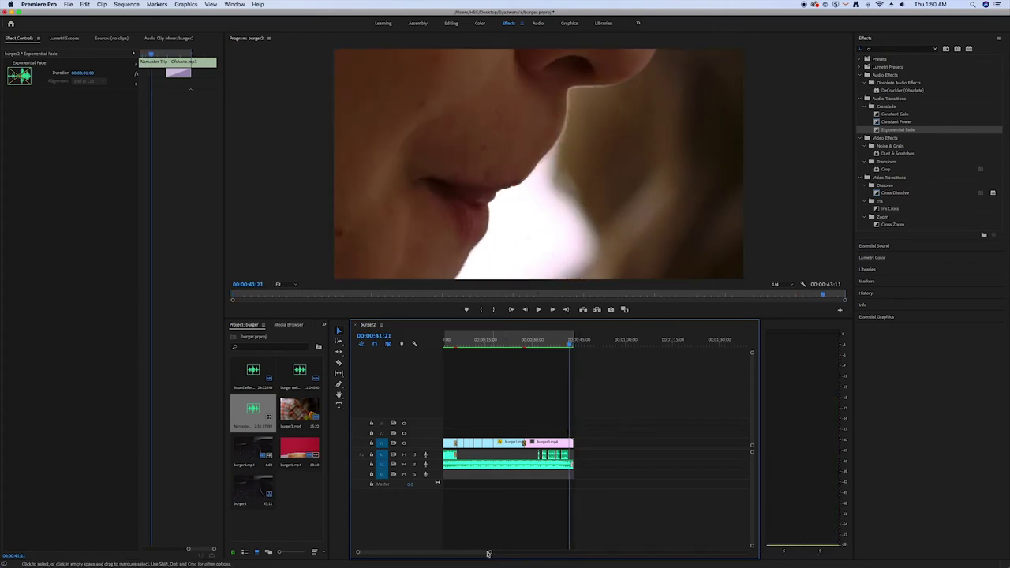
left_click_drag(487, 552, 428, 544)
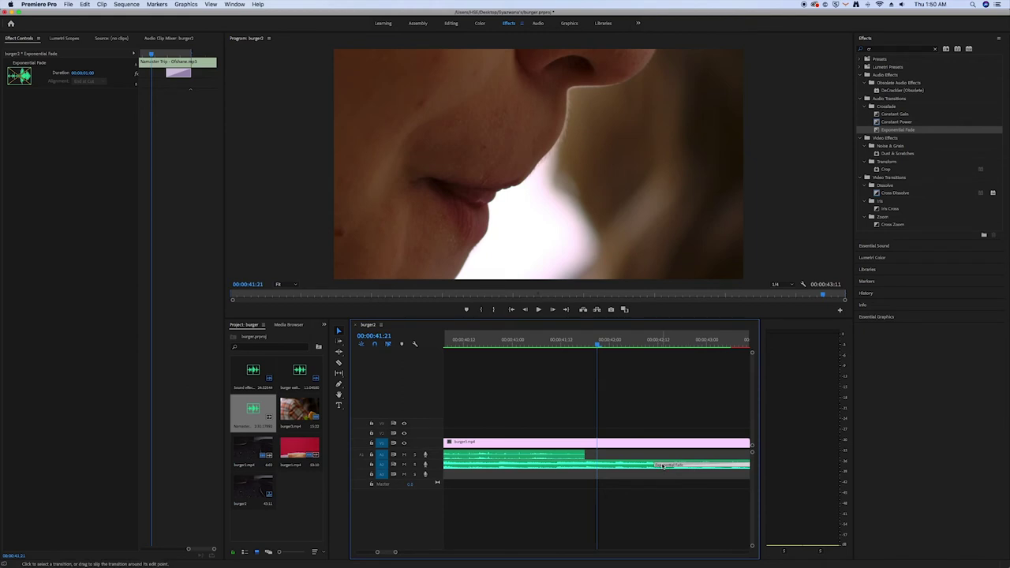
left_click_drag(657, 465, 597, 467)
left_click_drag(583, 343, 569, 343)
left_click_drag(600, 470, 596, 466)
key("space")
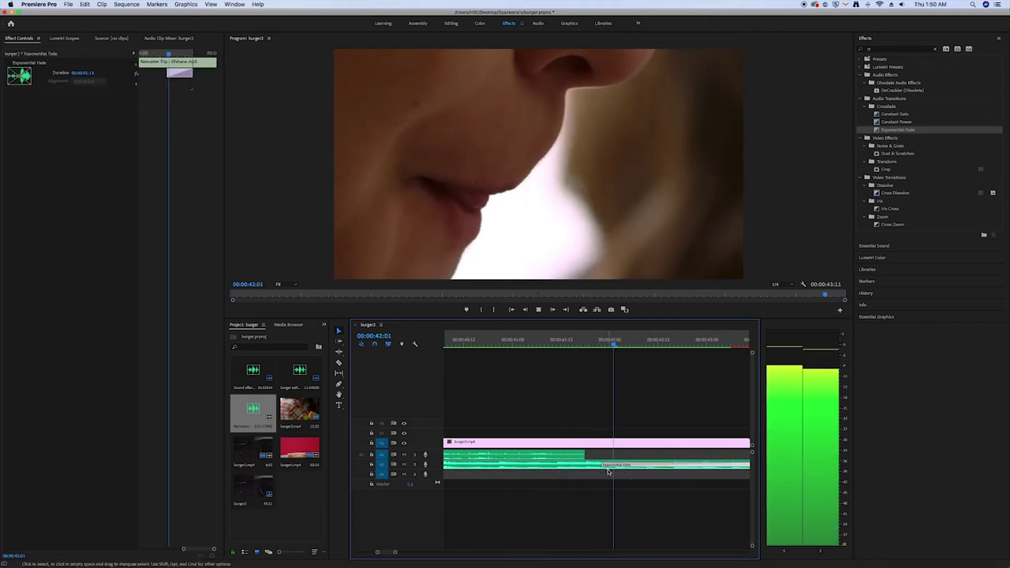
left_click_drag(604, 468, 615, 465)
key("space")
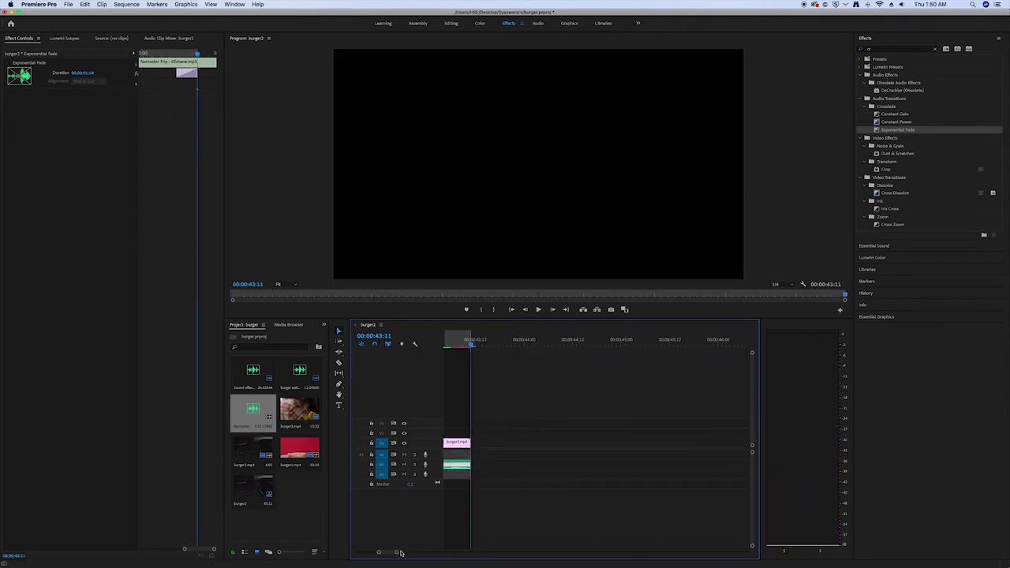
Play the opening of the sequence from the beginning, then return to its start with the whole edit in view.
left_click_drag(398, 551, 452, 551)
left_click(585, 344)
key("space")
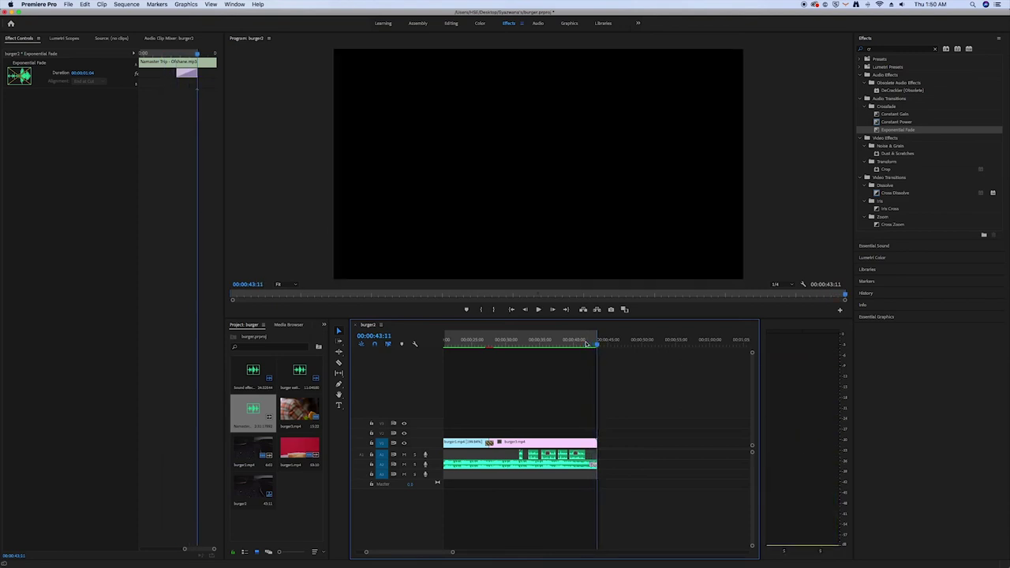
key("Home")
key("space")
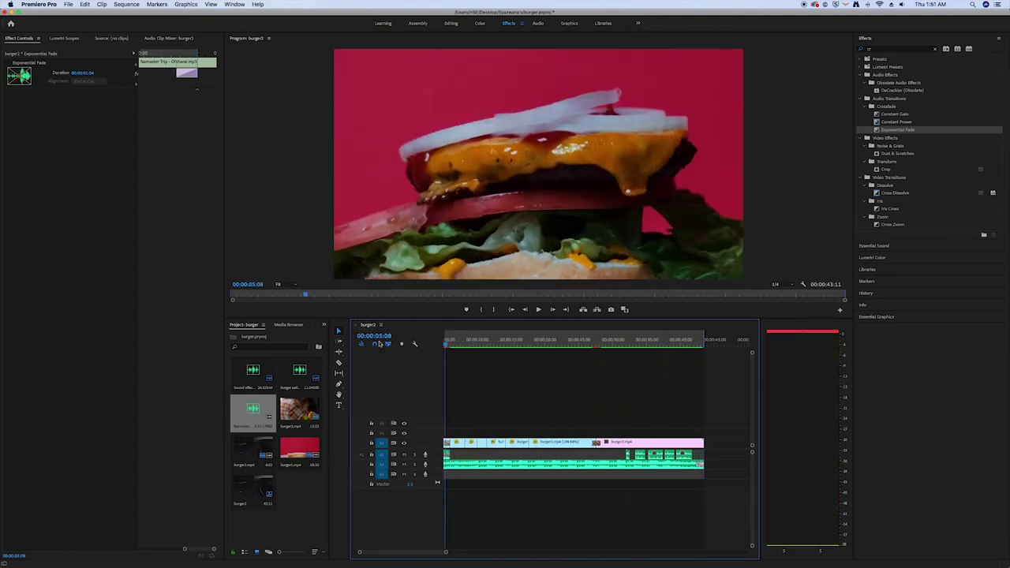
key("Home")
key("backslash")
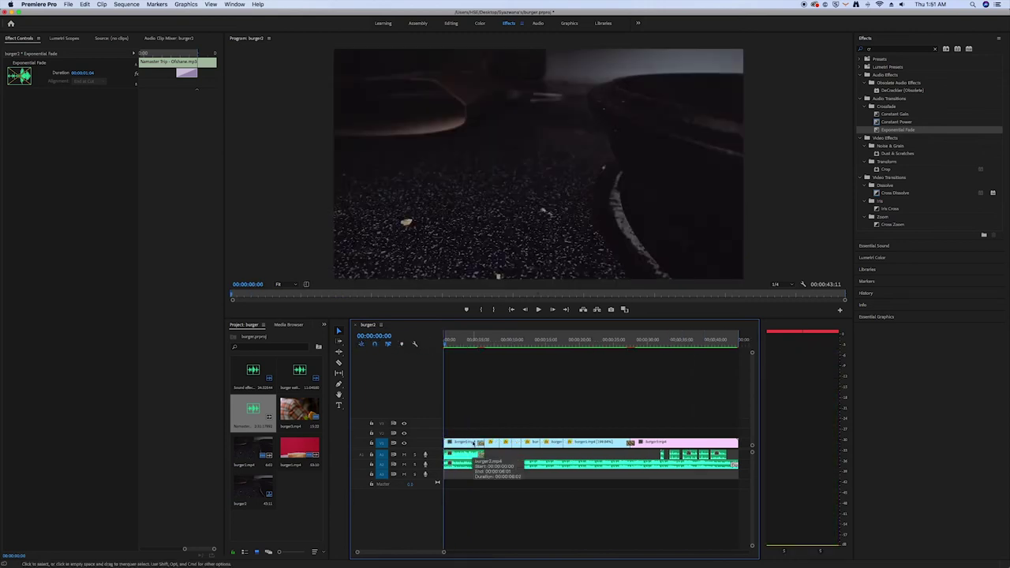
Add the text title GRILLED over the patty shot in burger0.mp4, starting at 00:00:01:19.
left_click_drag(444, 551, 459, 552)
mouse_move(454, 345)
left_mouse_down()
mouse_move(480, 346)
mouse_move(446, 345)
mouse_move(457, 345)
left_mouse_up()
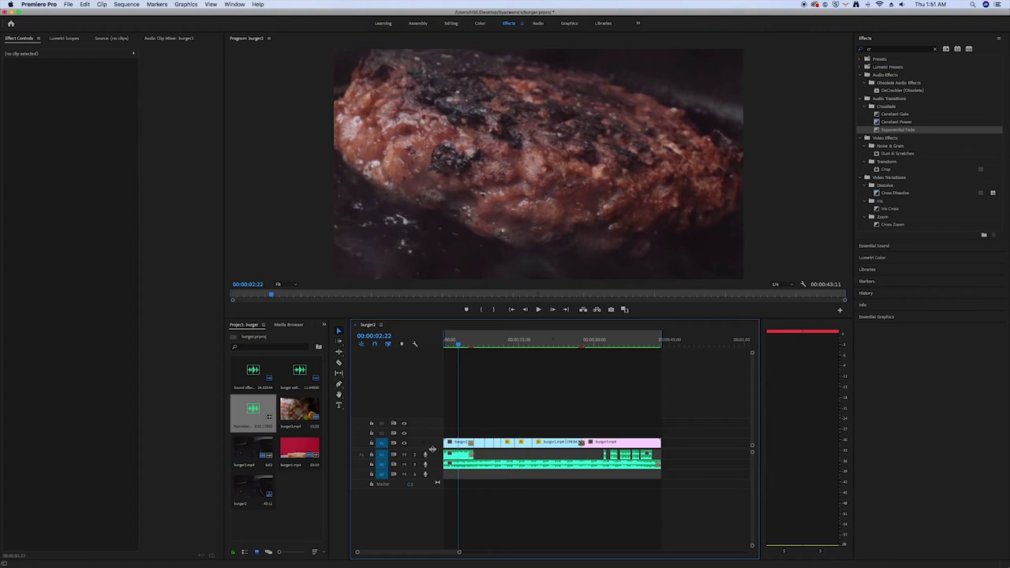
left_click(339, 407)
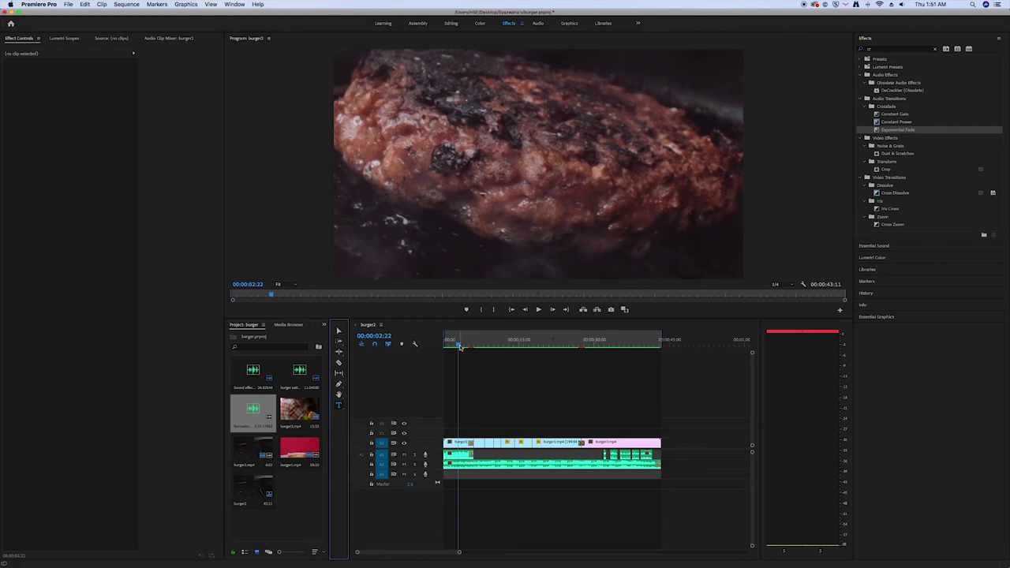
left_click(339, 406)
mouse_move(457, 346)
left_mouse_down()
mouse_move(505, 344)
mouse_move(442, 352)
mouse_move(453, 347)
left_mouse_up()
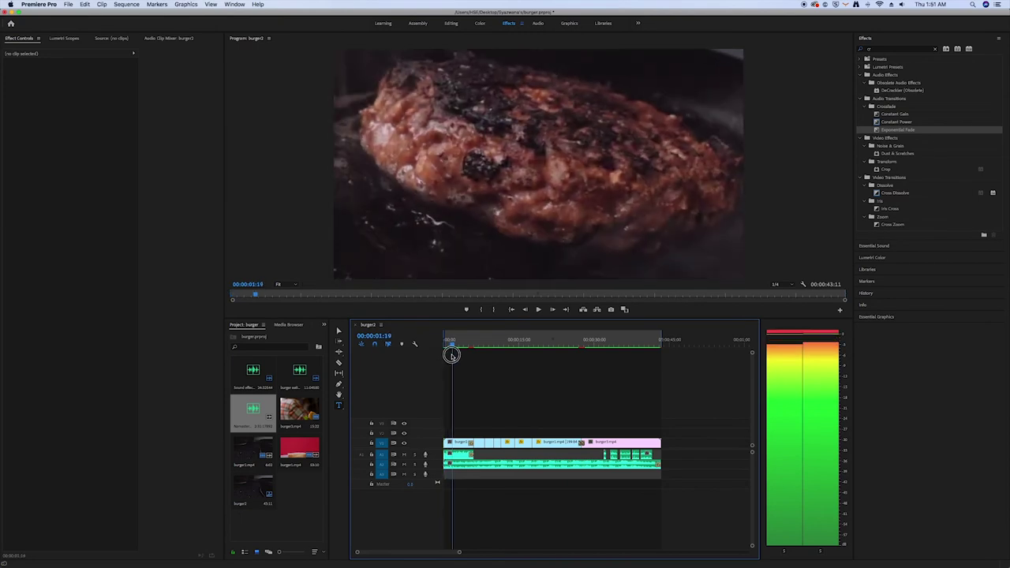
left_click(477, 161)
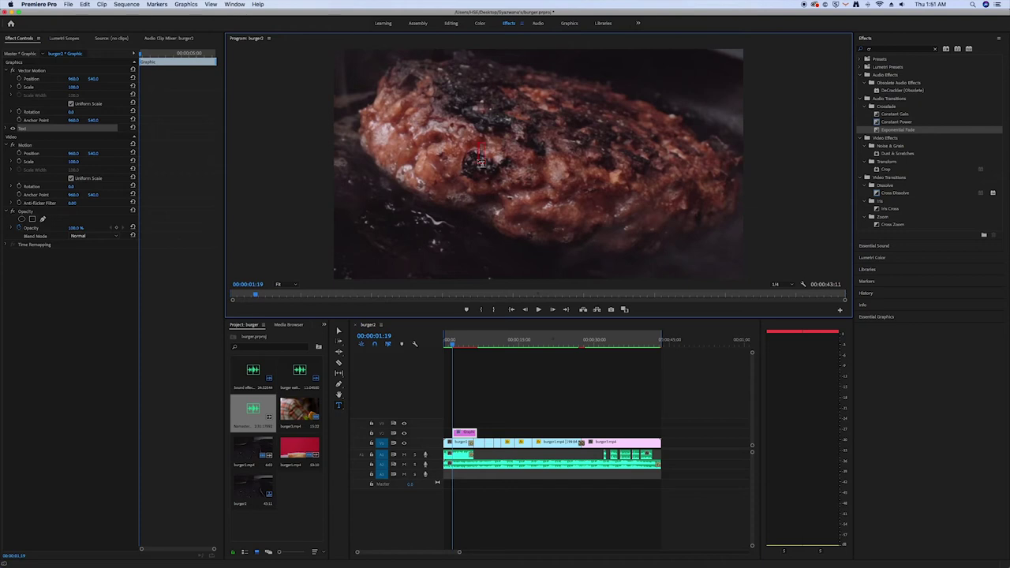
type("GRILLED")
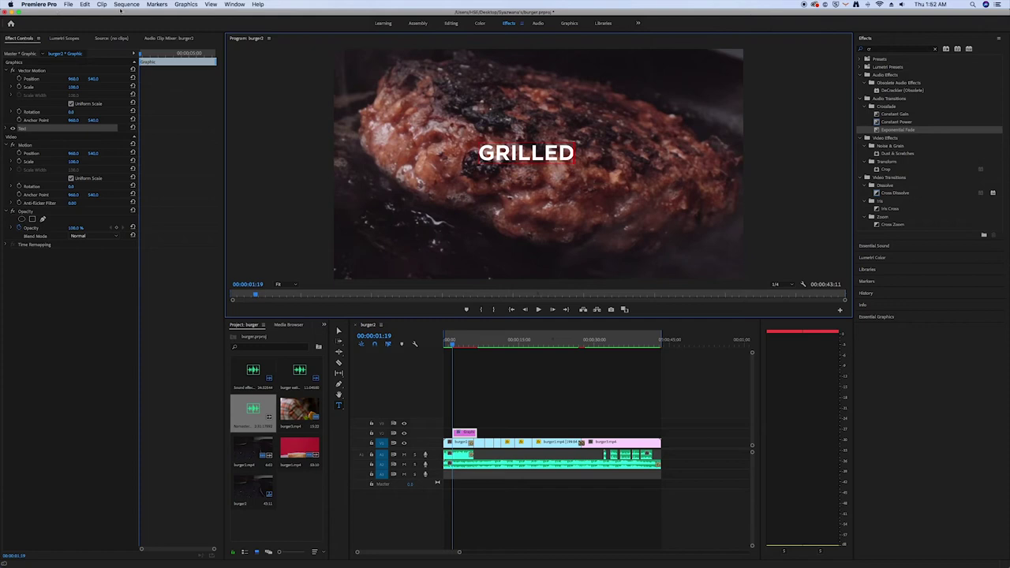
Move the GRILLED text closer to the middle of the frame and set its Vector Motion scale to 156.
left_click(235, 5)
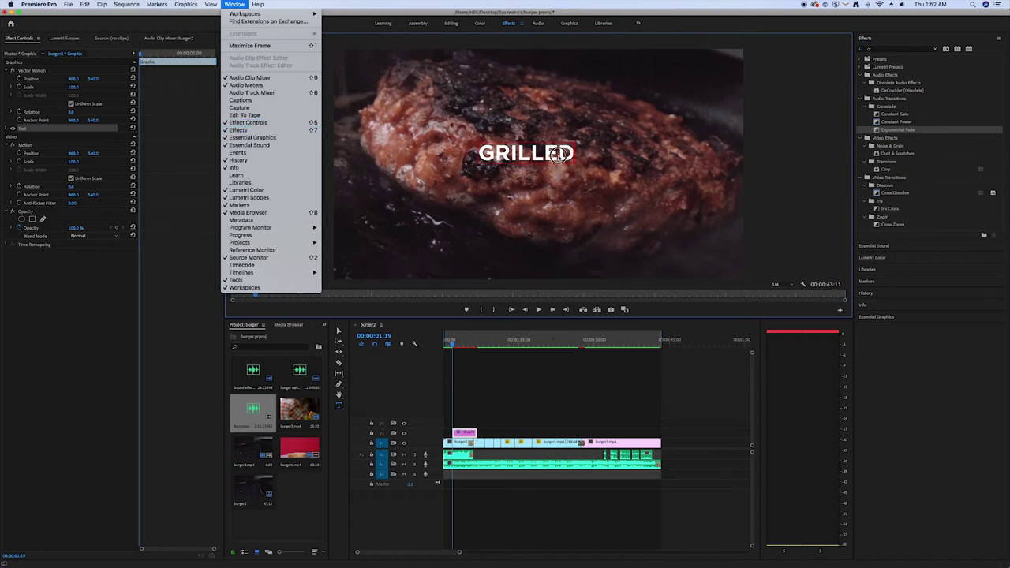
left_click(245, 123)
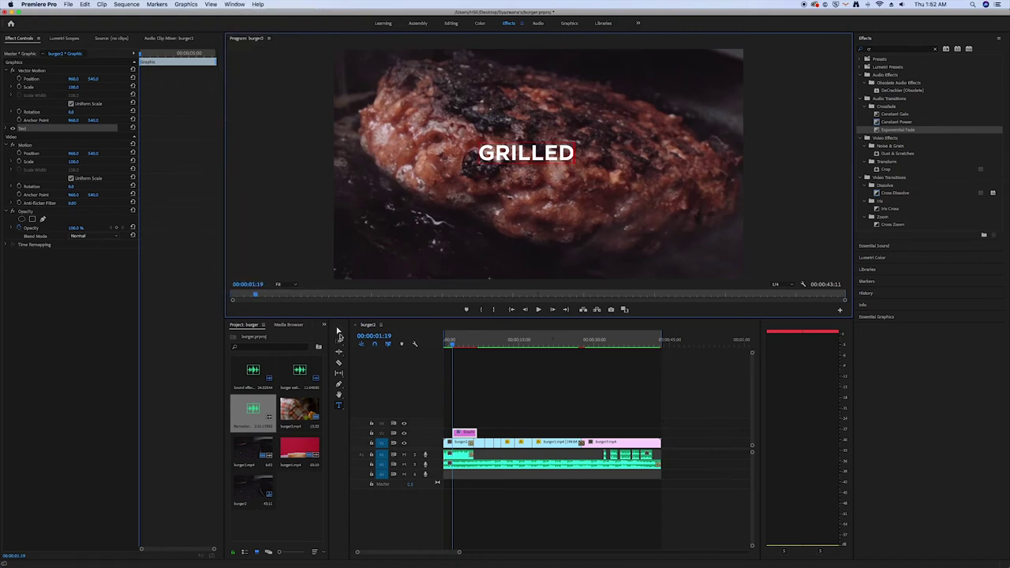
left_click(338, 333)
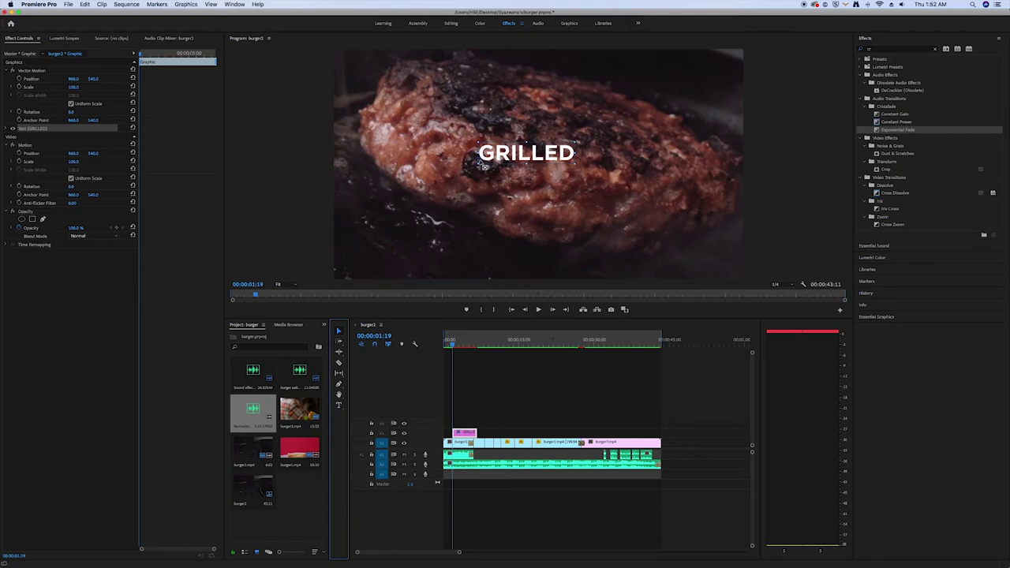
left_click(482, 164)
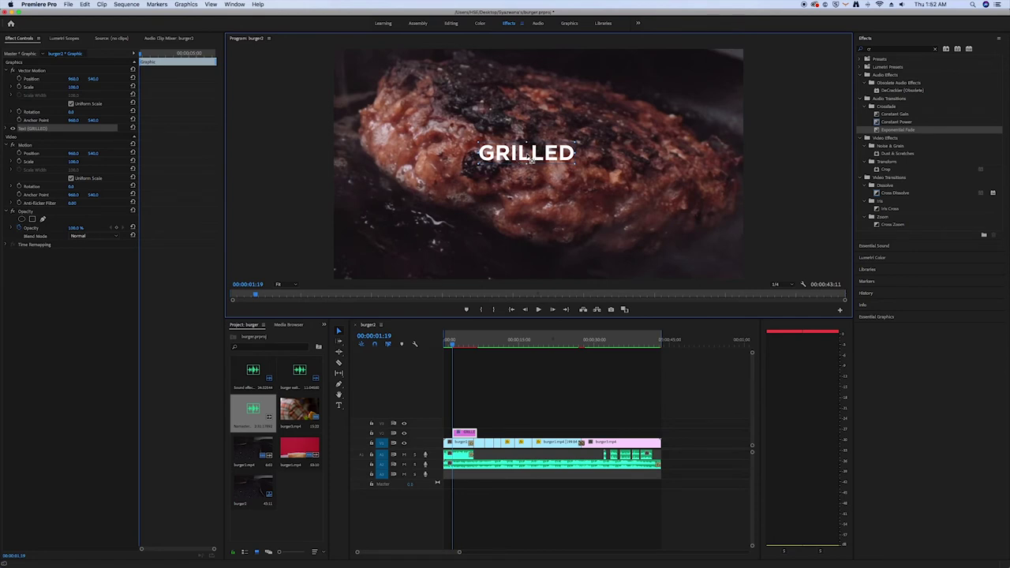
left_click(742, 208)
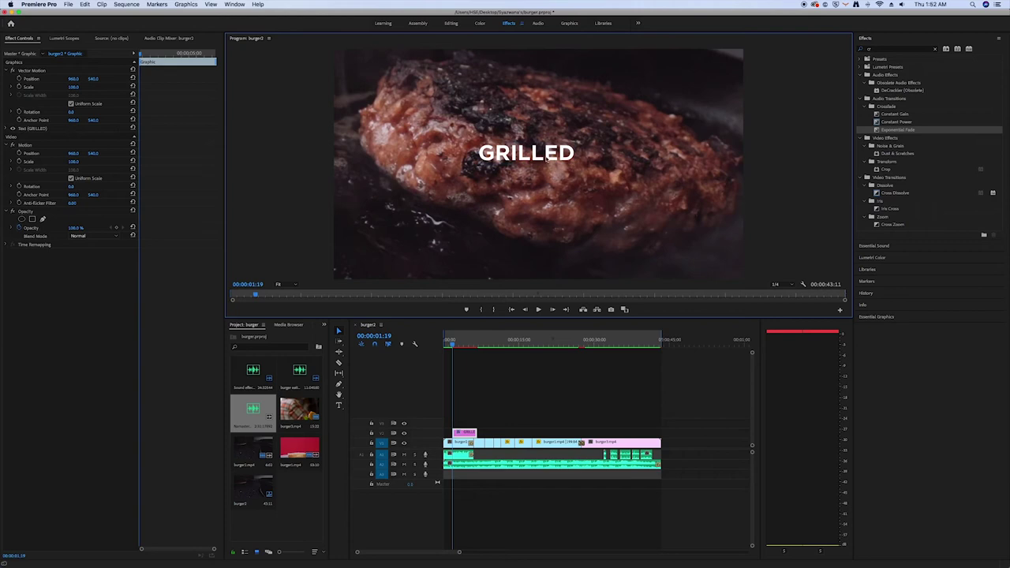
left_click(545, 157)
left_click_drag(546, 155, 565, 157)
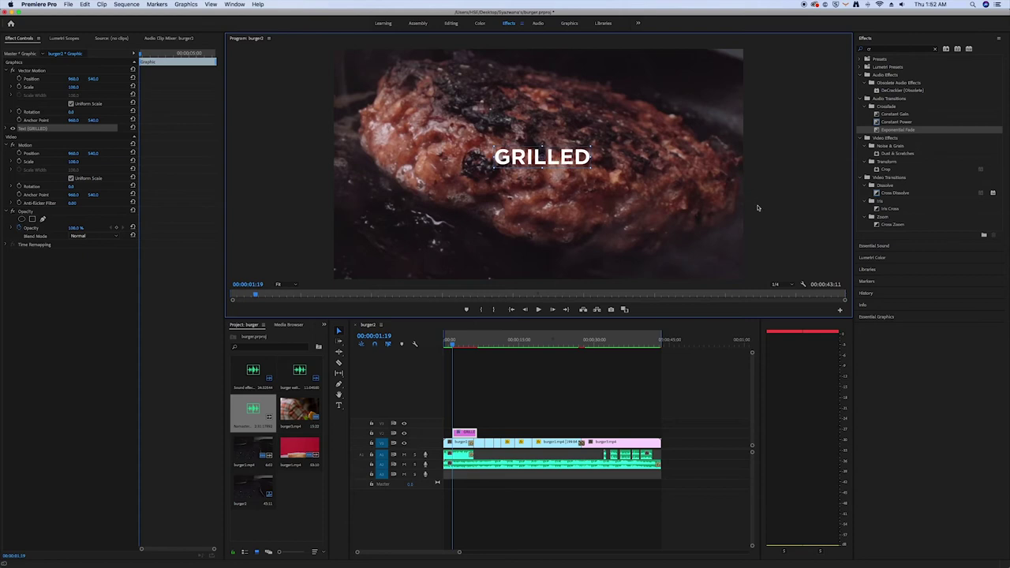
left_click(75, 90)
left_click_drag(74, 90, 100, 90)
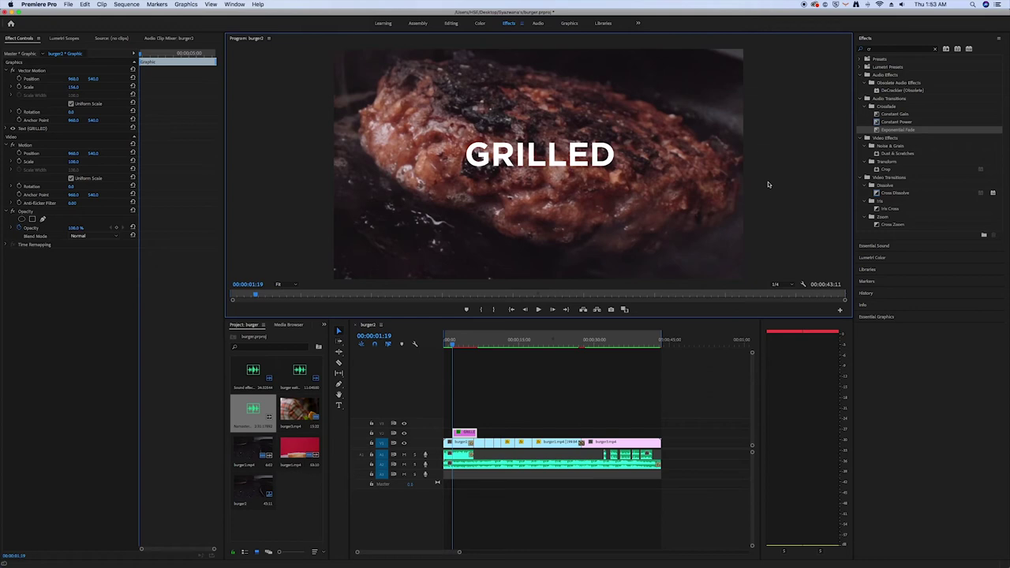
Trim the end of the GRILLED title to 00:00:05:04, near the start of the cross dissolve.
left_click_drag(459, 551, 426, 549)
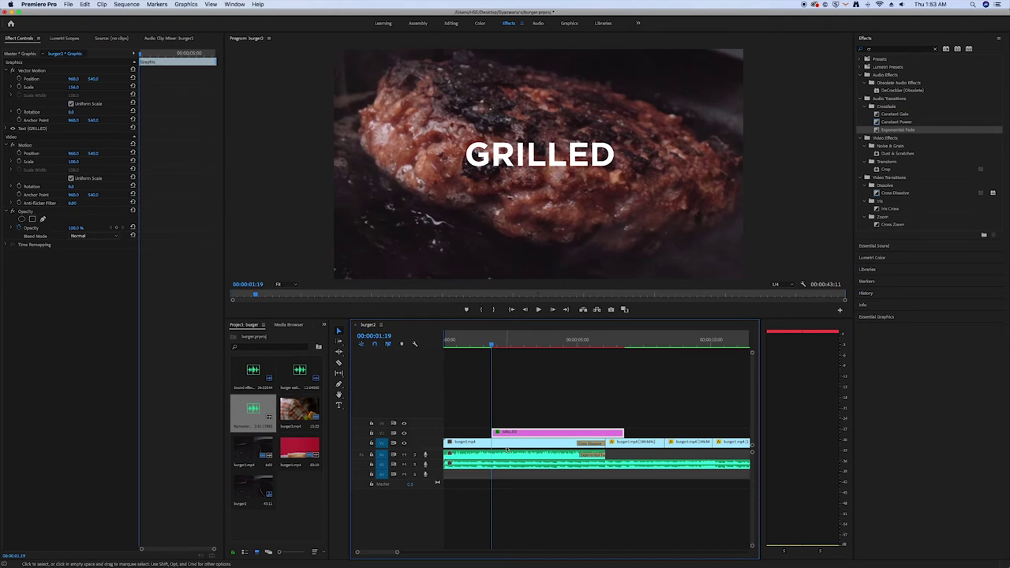
left_click_drag(623, 432, 605, 433)
left_click_drag(604, 345, 581, 345)
left_click_drag(604, 432, 581, 431)
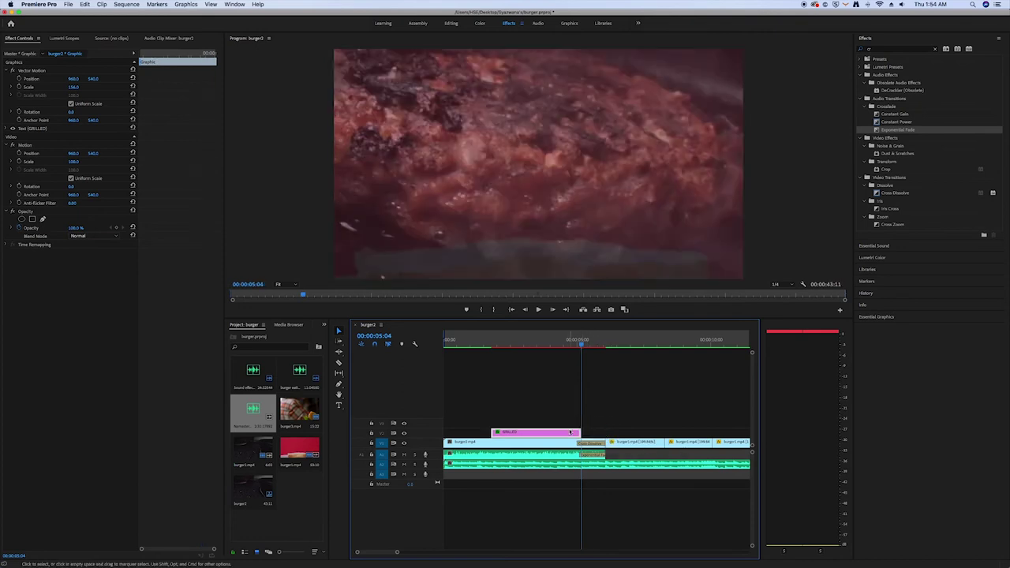
Add Vector Motion scale keyframes to the GRILLED title at 00:00:01:19 and 00:00:02:16.
left_click_drag(585, 347, 500, 368)
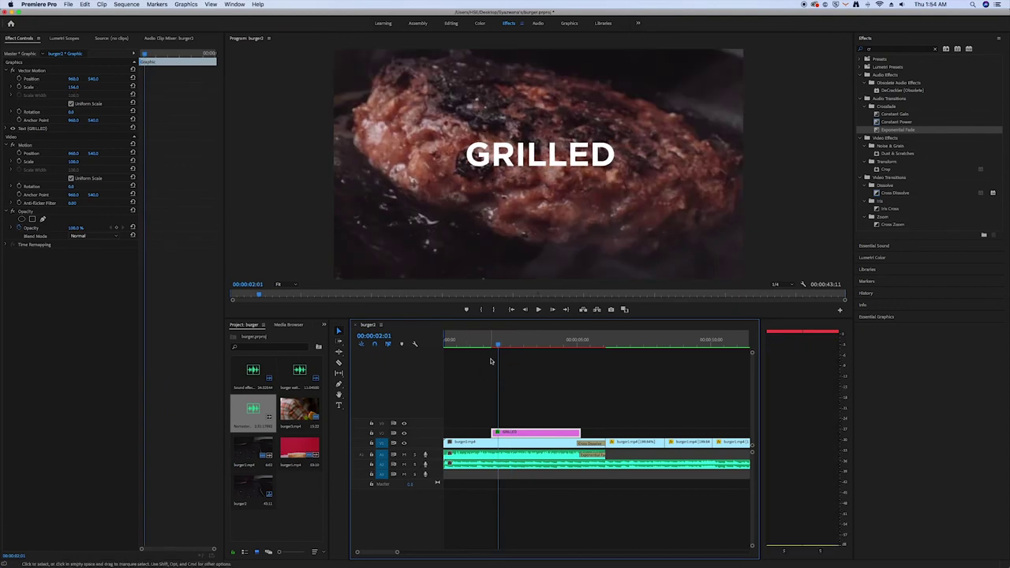
left_click_drag(497, 344, 491, 347)
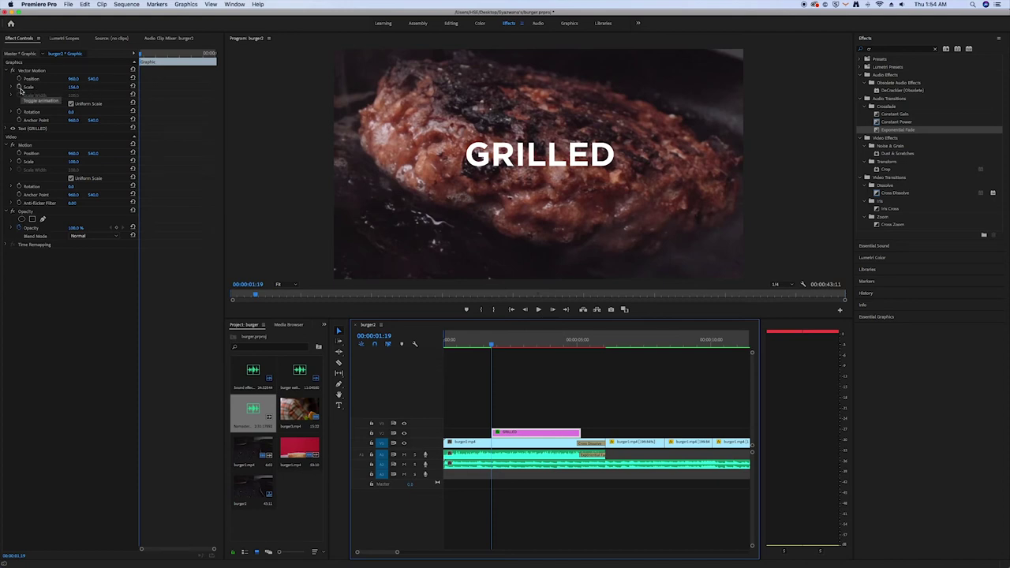
left_click(19, 87)
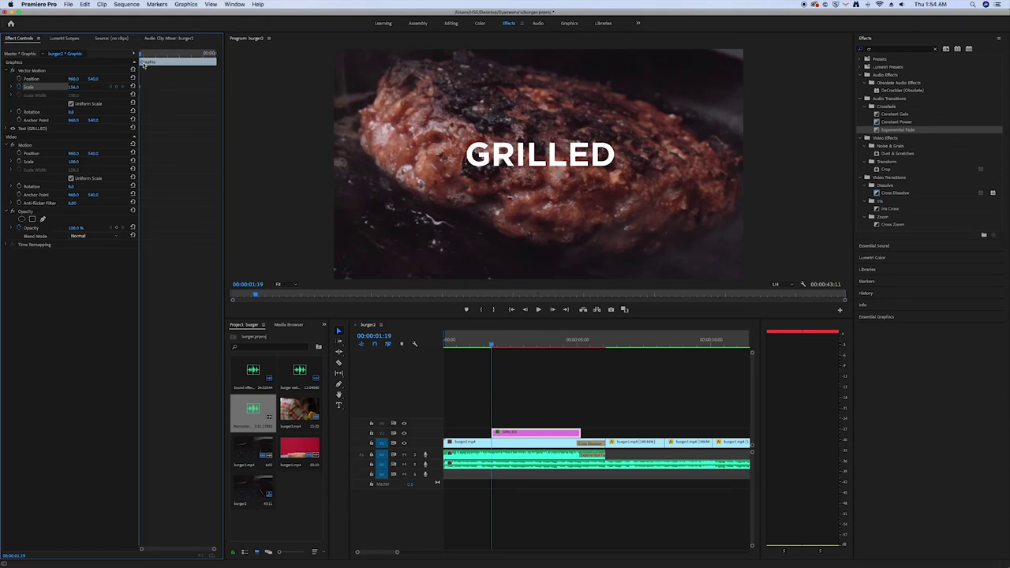
left_click_drag(141, 54, 160, 57)
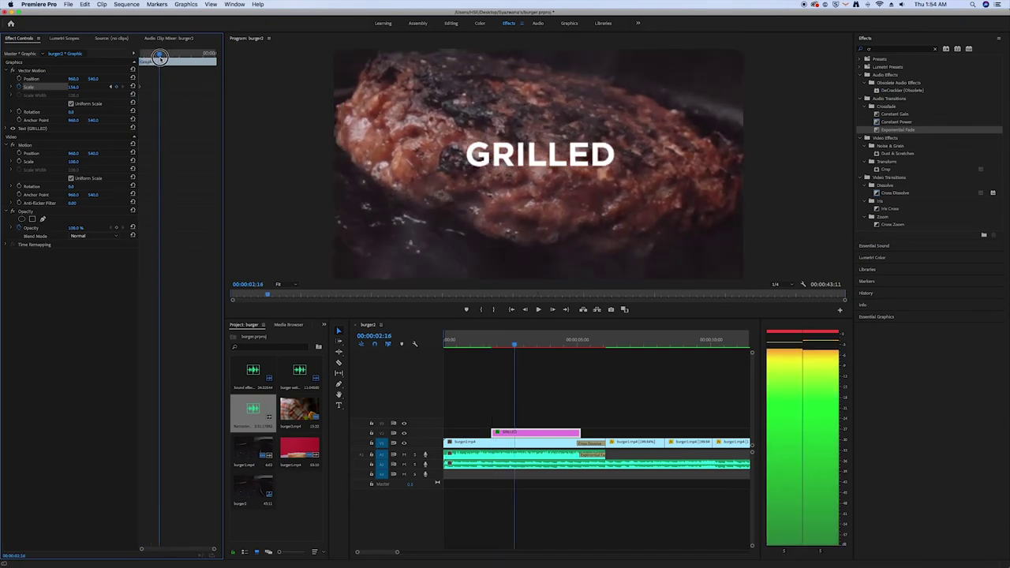
left_click(116, 88)
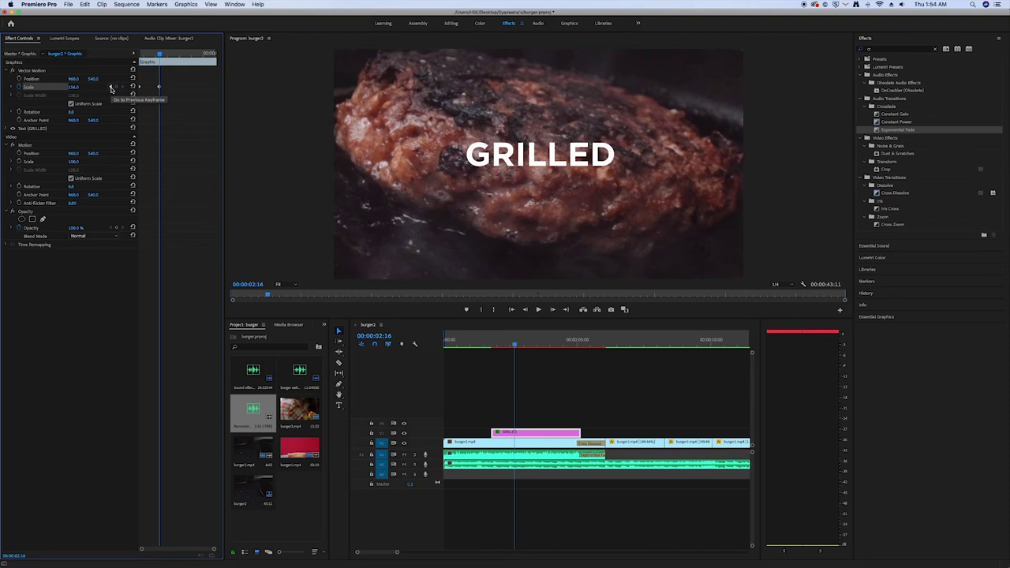
Set the scale at the GRILLED title's first keyframe to 0 and scrub through the grow-in animation.
left_click(112, 87)
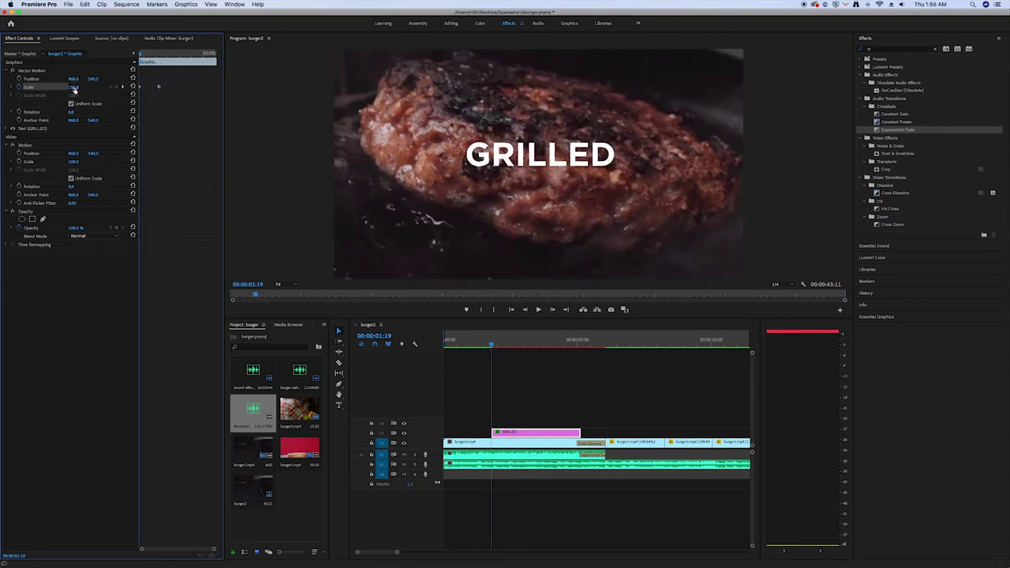
left_click(73, 88)
type("0")
key("Return")
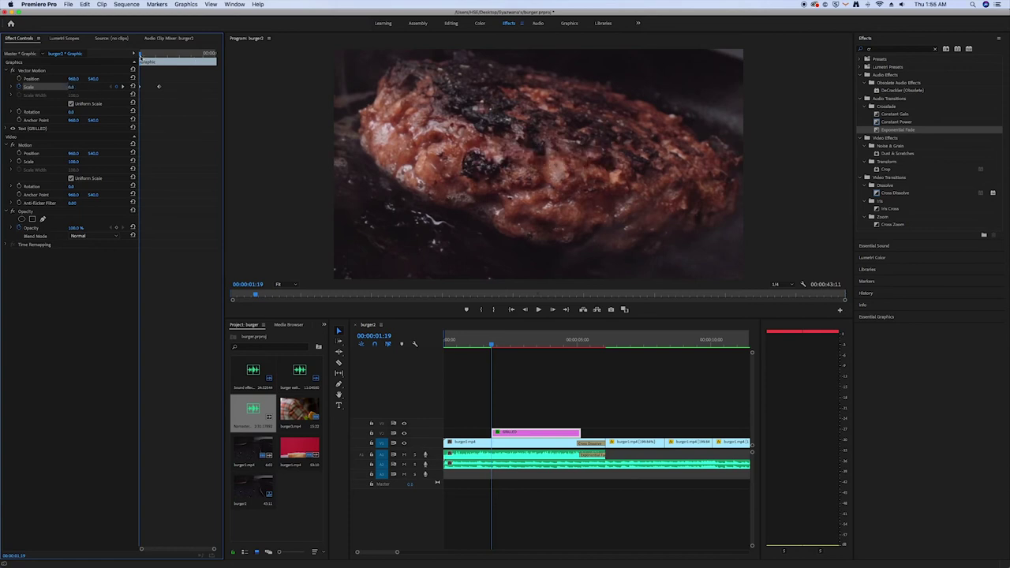
left_click(140, 54)
left_click_drag(139, 54, 160, 58)
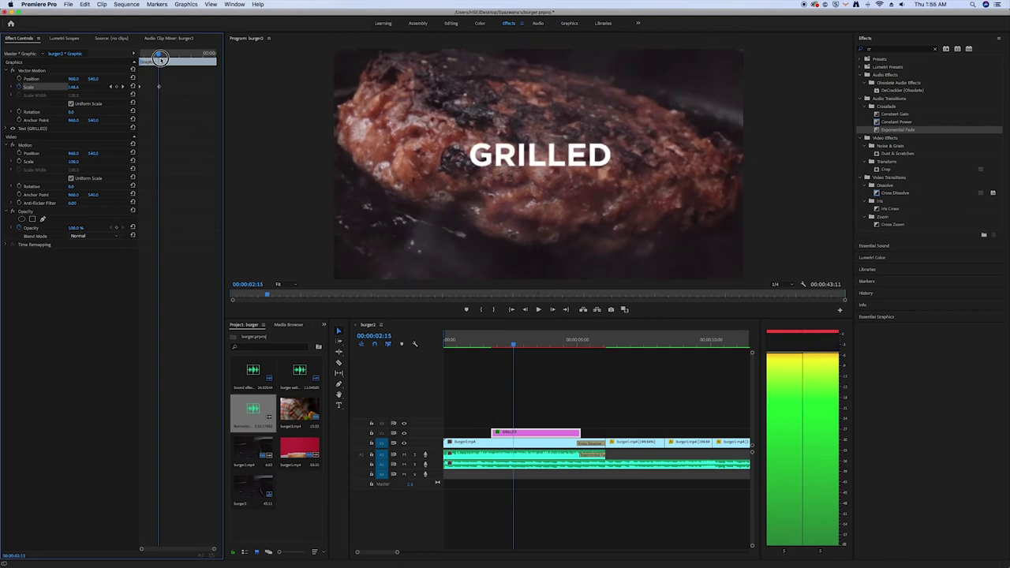
Add a scale keyframe of 156 at 00:00:04:08 and one of 0 at 00:00:05:01 to the GRILLED title.
left_click_drag(160, 58, 200, 59)
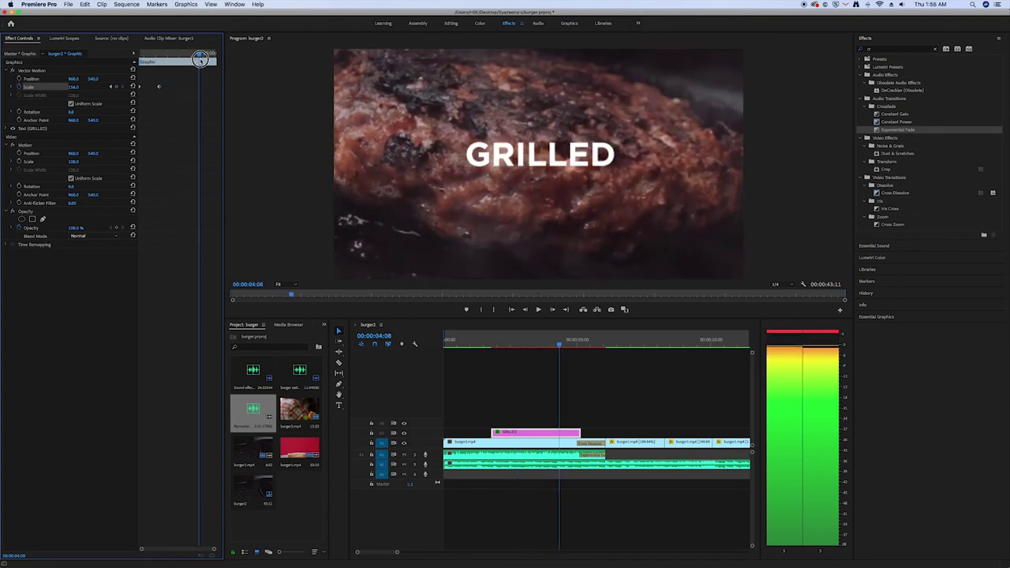
left_click(117, 87)
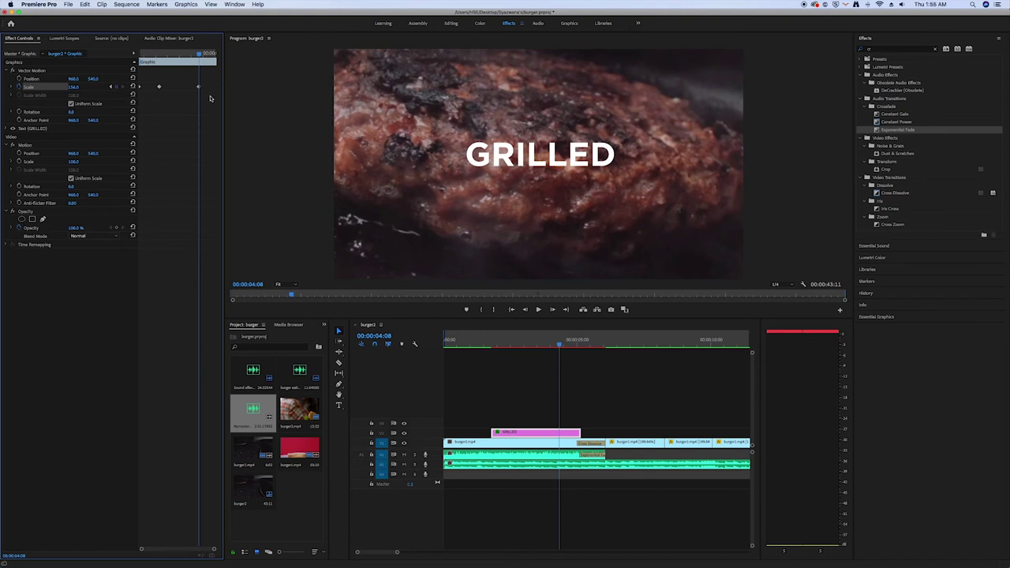
mouse_move(200, 53)
left_mouse_down()
mouse_move(159, 53)
mouse_move(217, 60)
left_mouse_up()
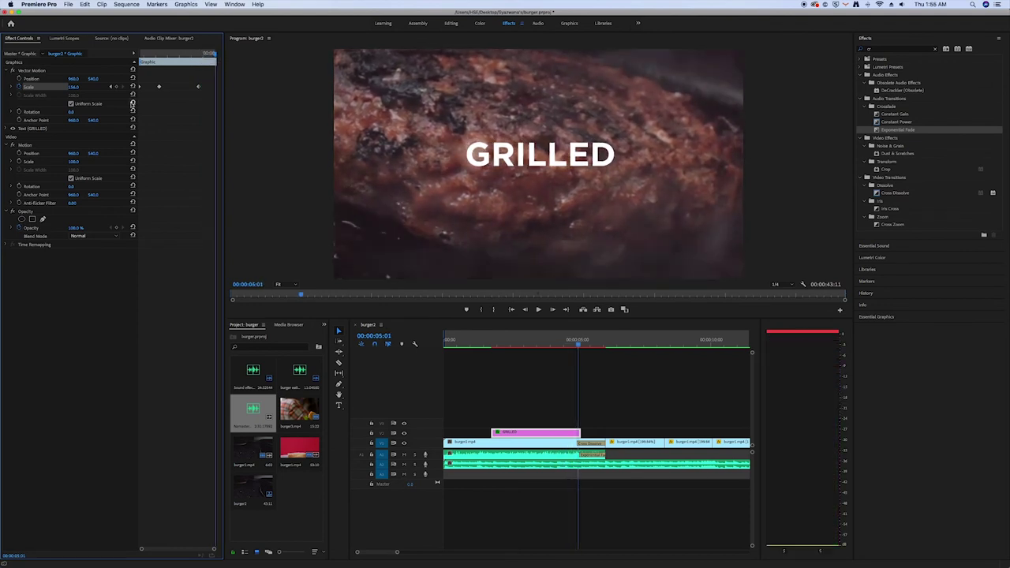
left_click(116, 87)
left_click_drag(73, 87, 31, 87)
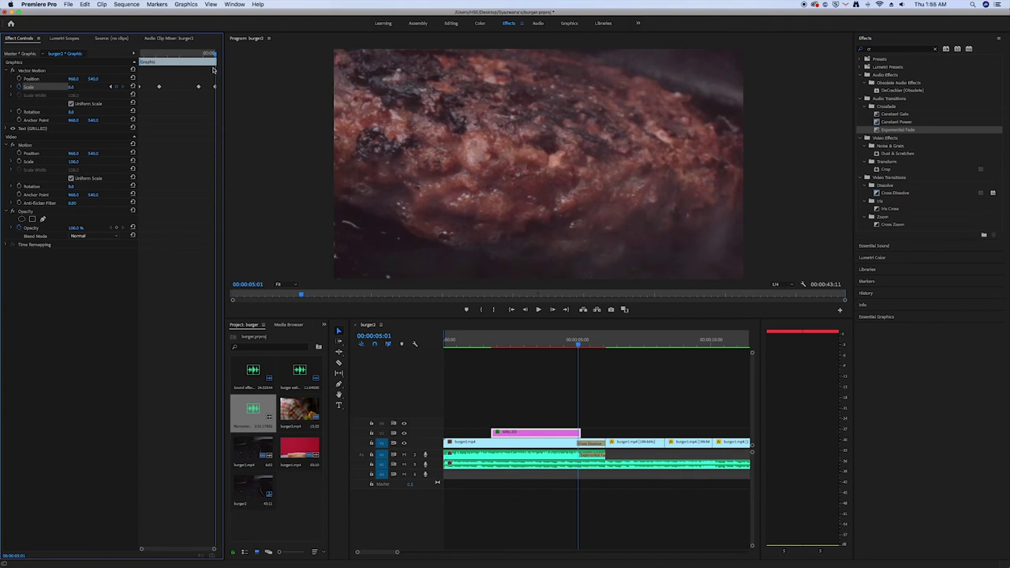
Preview the GRILLED title animation and move its two middle scale keyframes closer to the clip's start and end.
left_click_drag(214, 54, 137, 58)
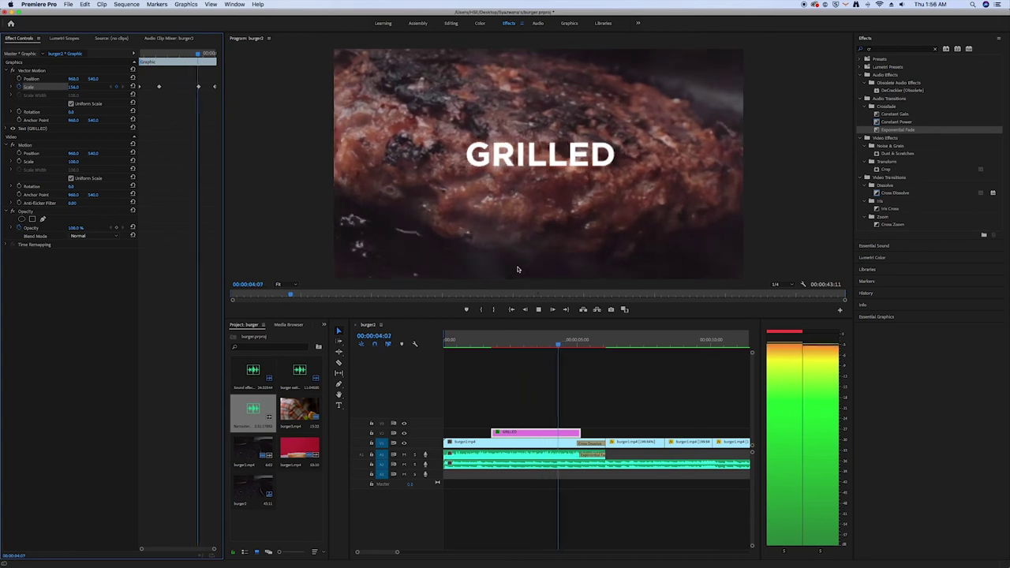
key("space")
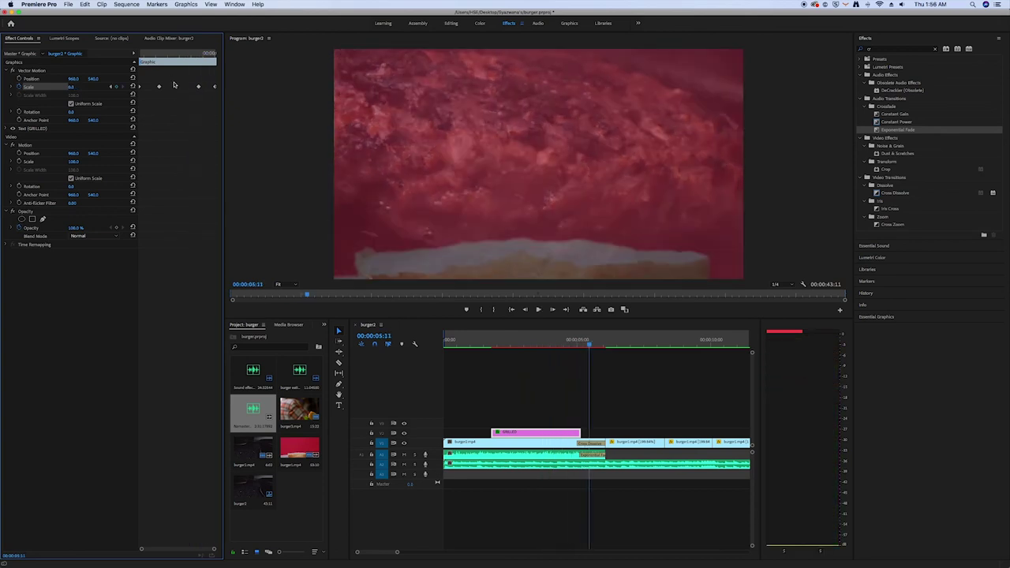
left_click(199, 87)
left_click_drag(158, 88, 150, 87)
Duplicate the GRILLED title on its track so that the copy starts at 00:00:08:22.
left_click(576, 358)
key("minus")
left_click_drag(576, 358, 597, 360)
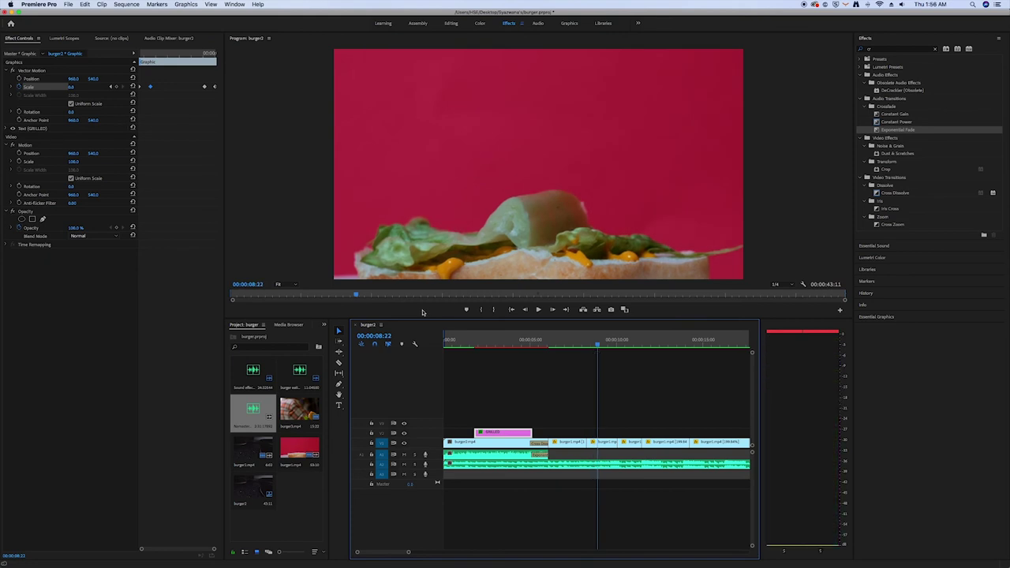
left_click(563, 413)
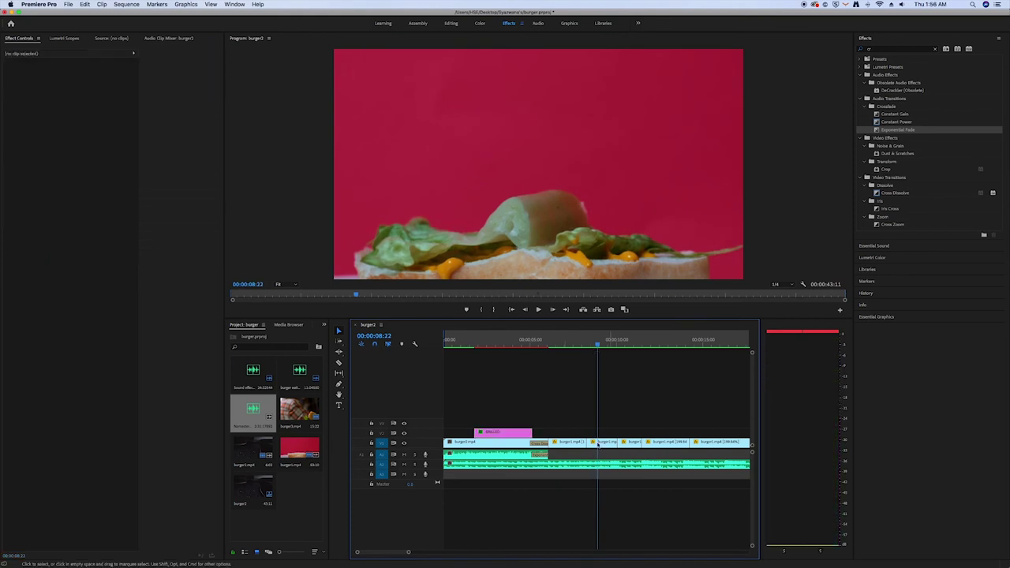
left_click(508, 437)
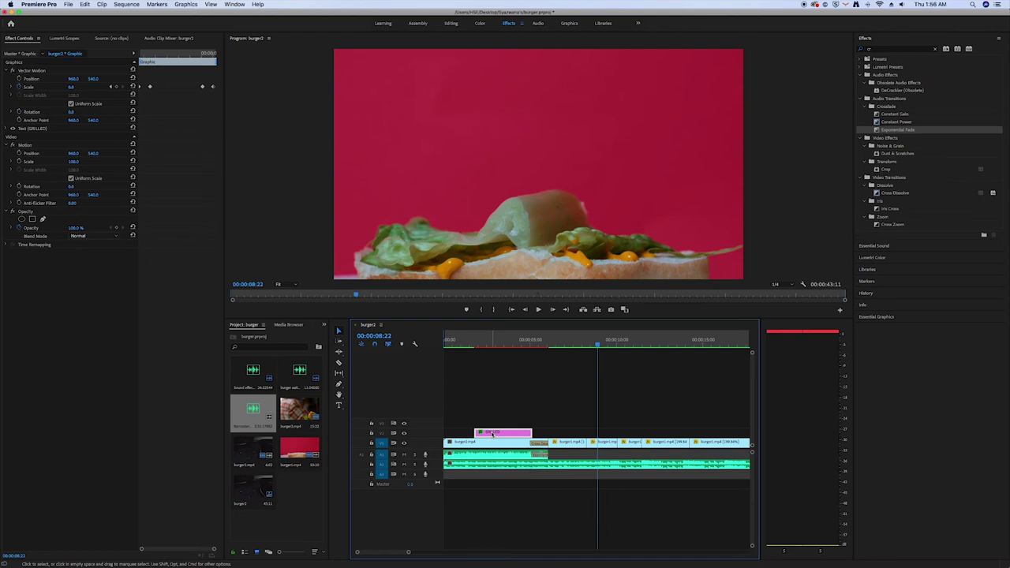
left_click(491, 433)
left_click_drag(490, 433, 612, 434)
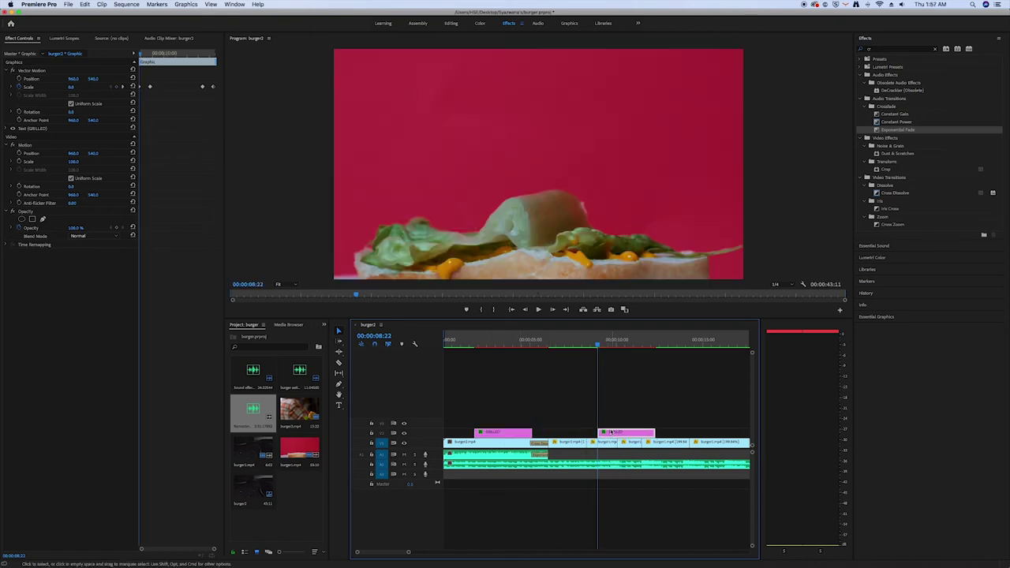
Change the text of the copied title over the lettuce shot to HEALTHY.
left_click_drag(600, 344, 617, 350)
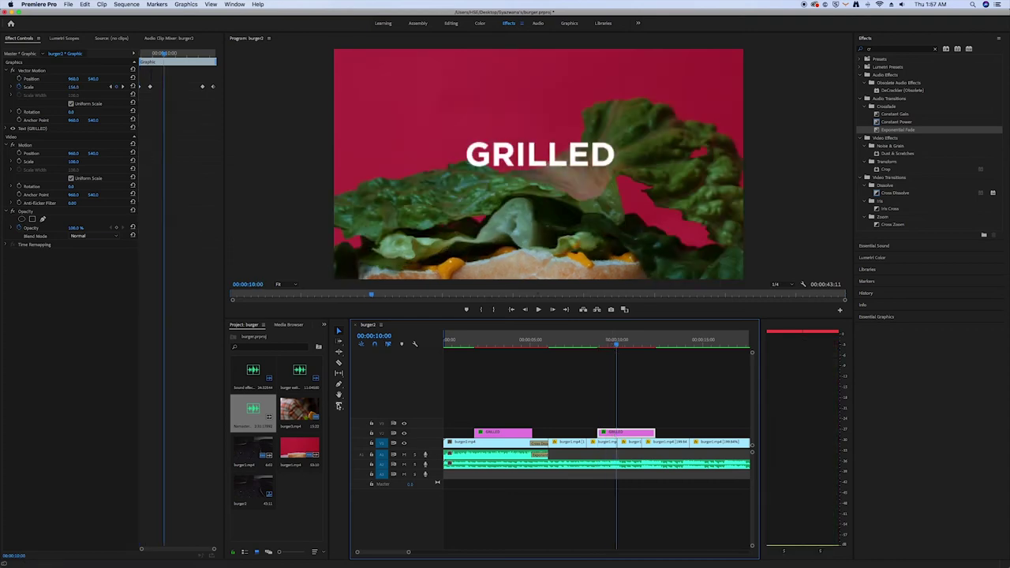
left_click(338, 406)
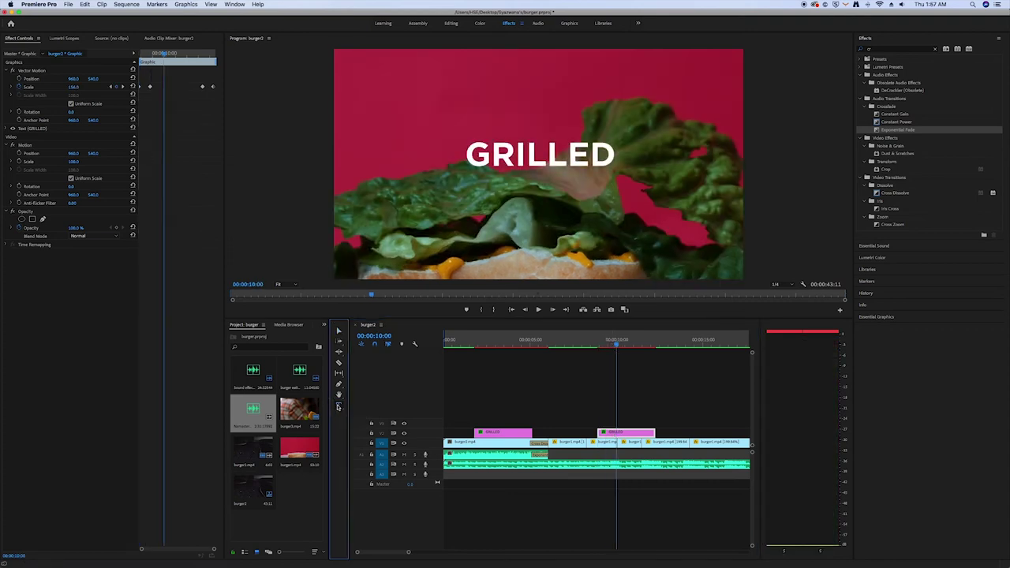
left_click(550, 153)
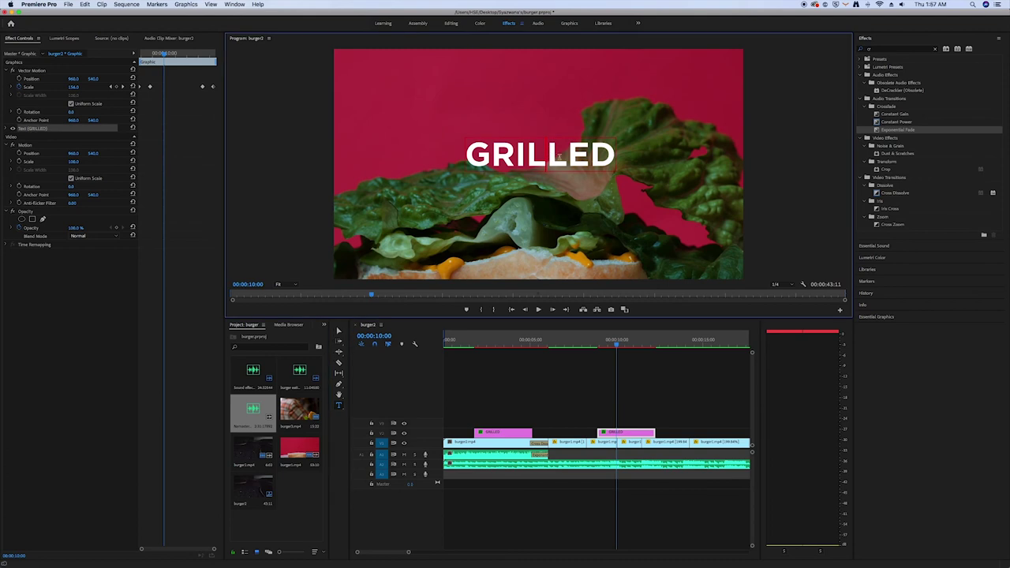
left_click_drag(613, 156, 460, 155)
type("j")
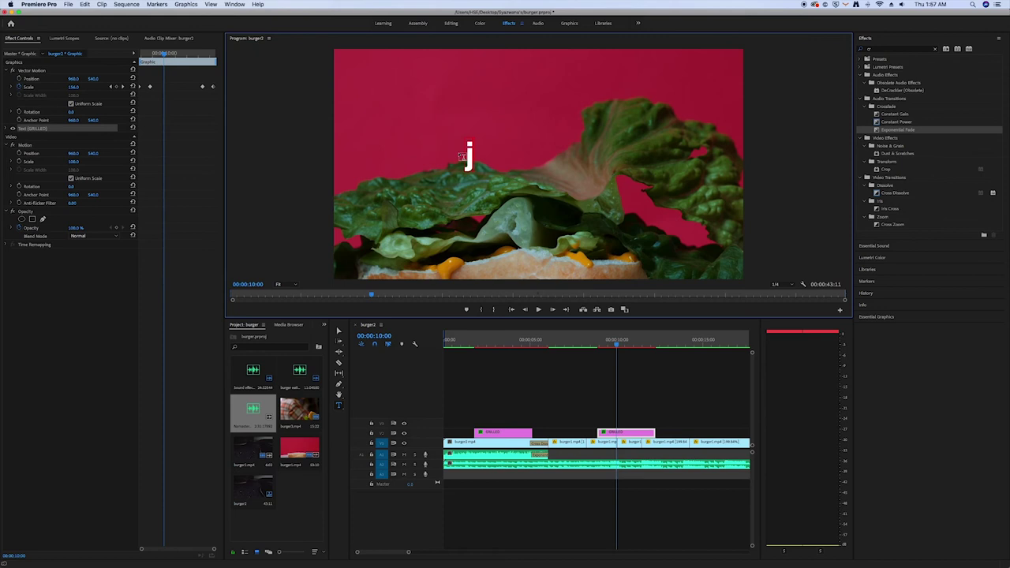
type("HE")
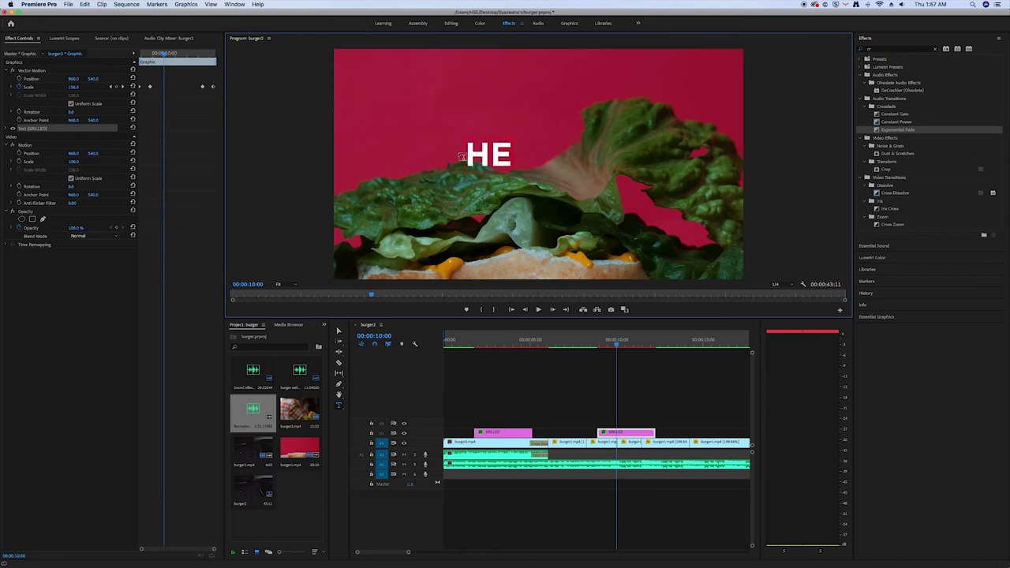
type("ALTH")
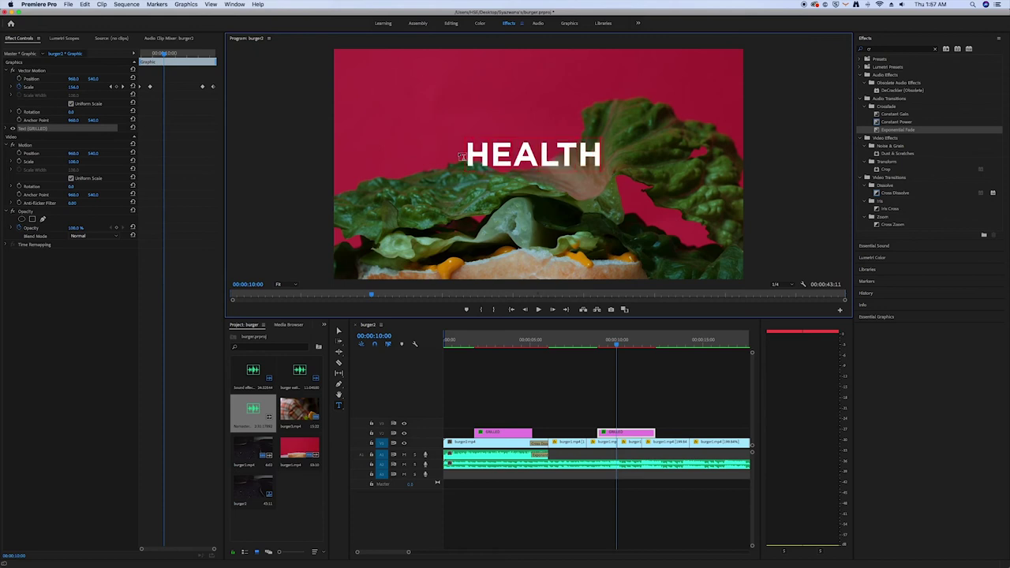
type("Y")
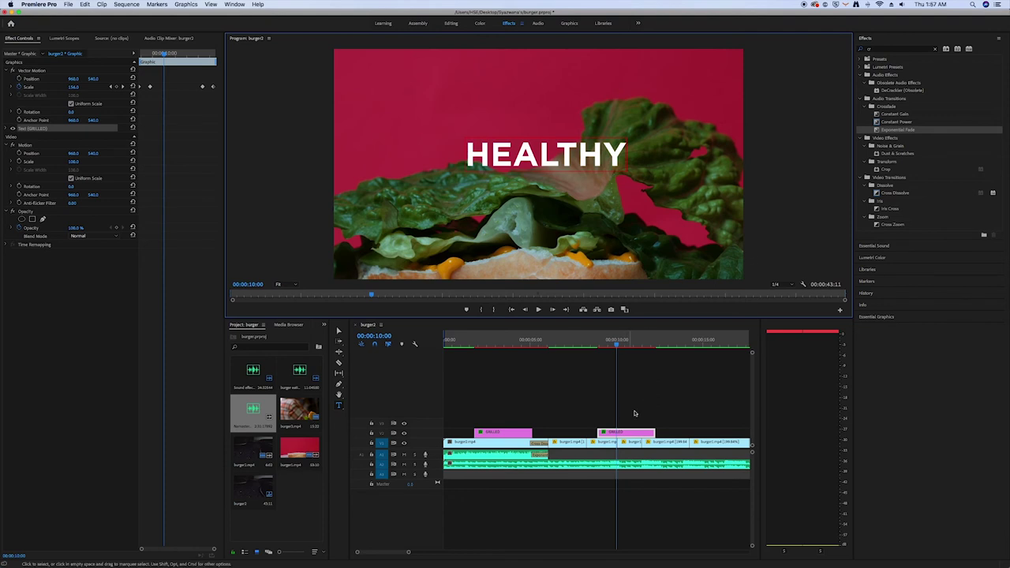
left_click(647, 396)
Add a title copy at about 00:00:30:12 with the text JUICY and its Vector Motion position at 1110, 540.
key("backslash")
left_click(639, 345)
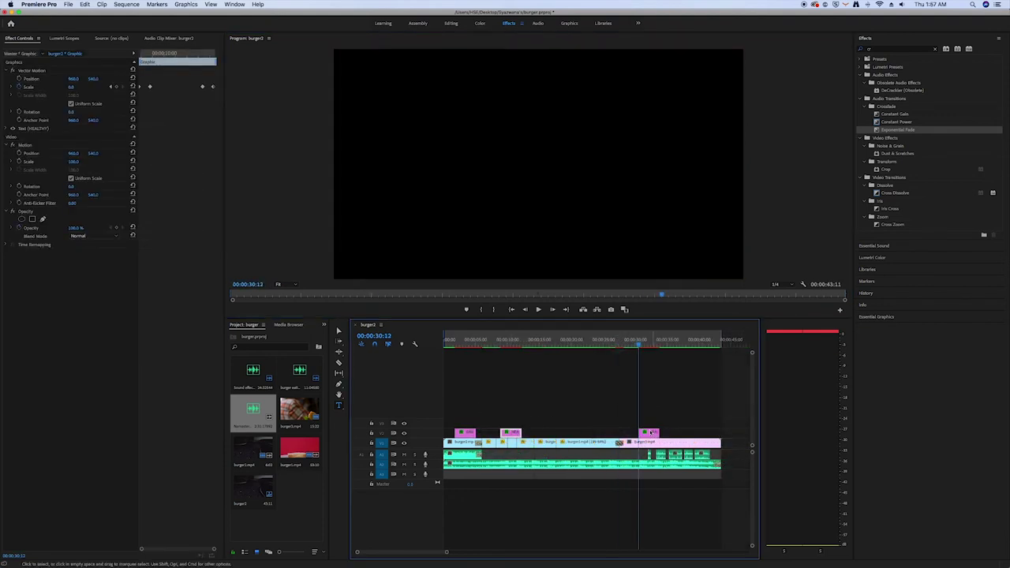
left_click(641, 344)
double_click(624, 162)
type("JUICY")
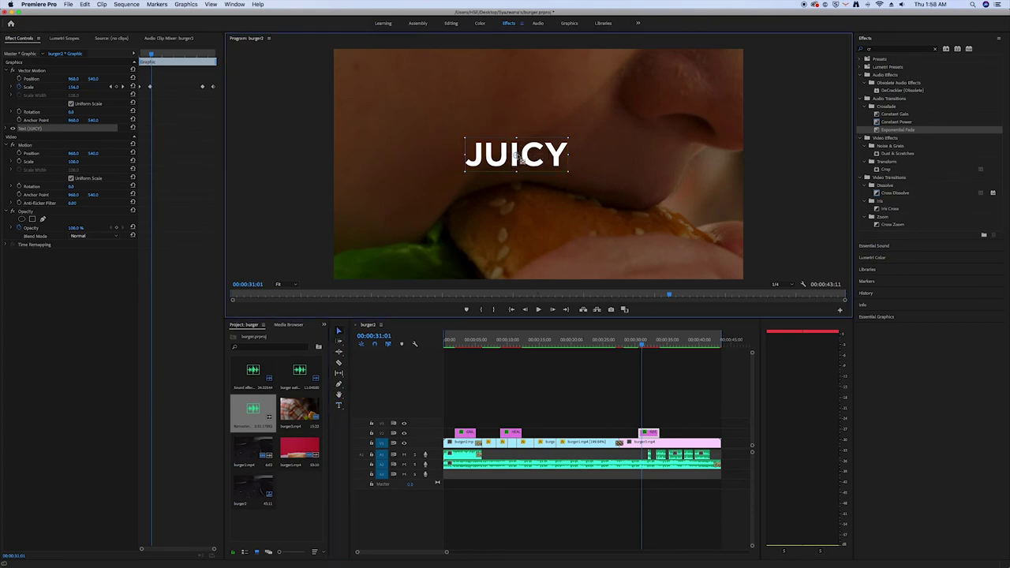
key("Escape")
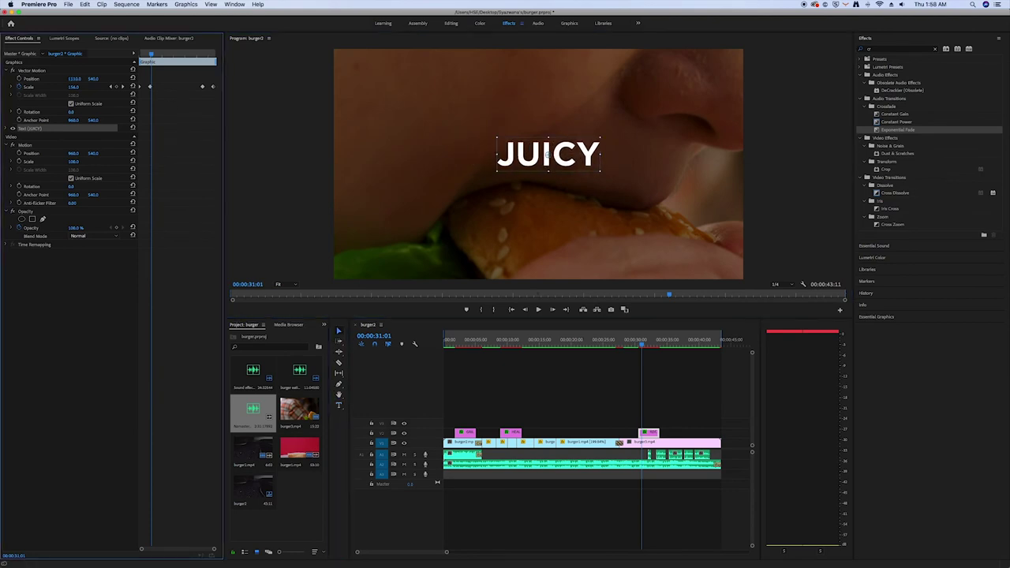
left_click(547, 367)
Play ahead to 00:00:38:05 and add a new text title there reading GET YOURS NOW!
key("space")
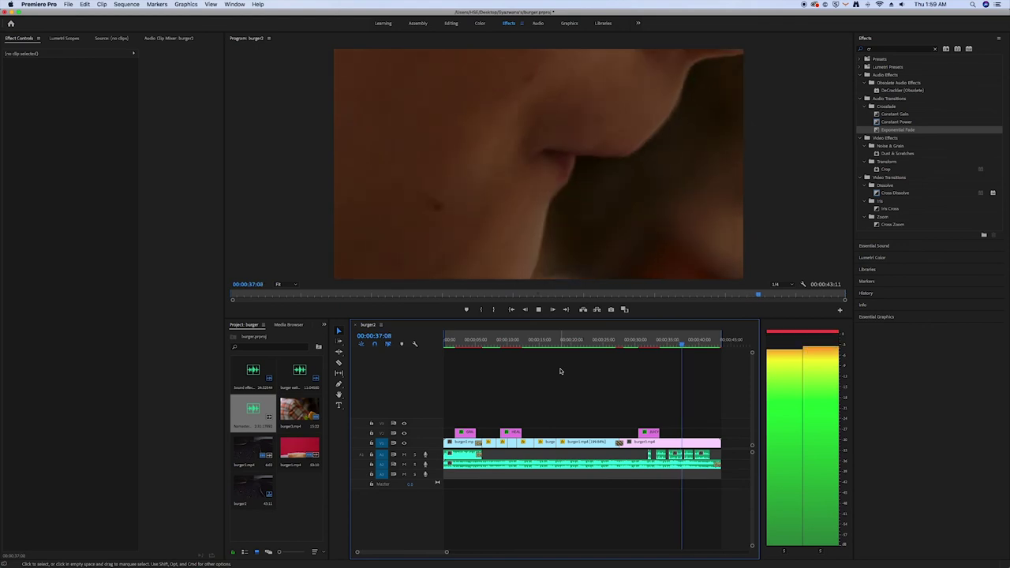
key("space")
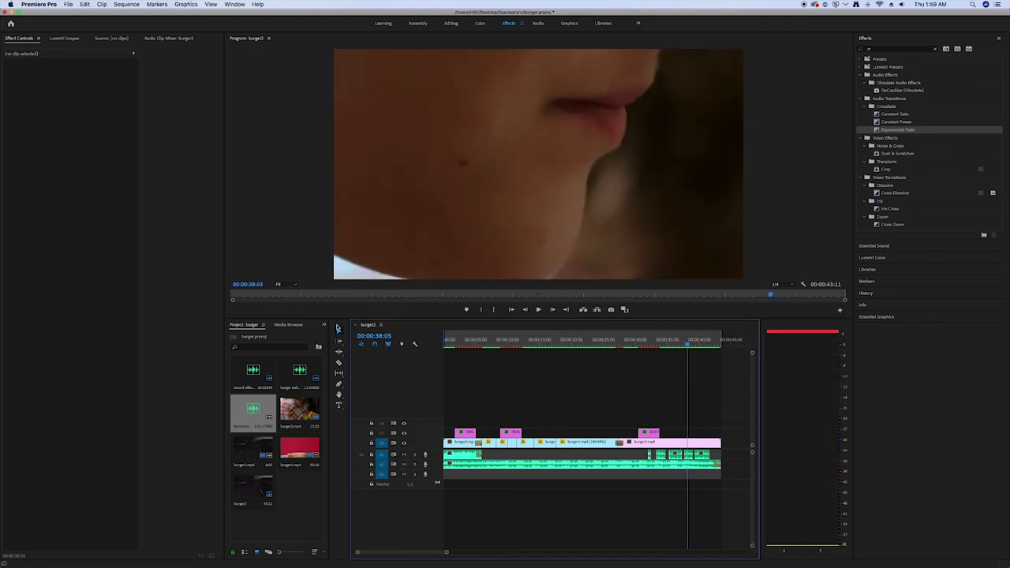
left_click(339, 406)
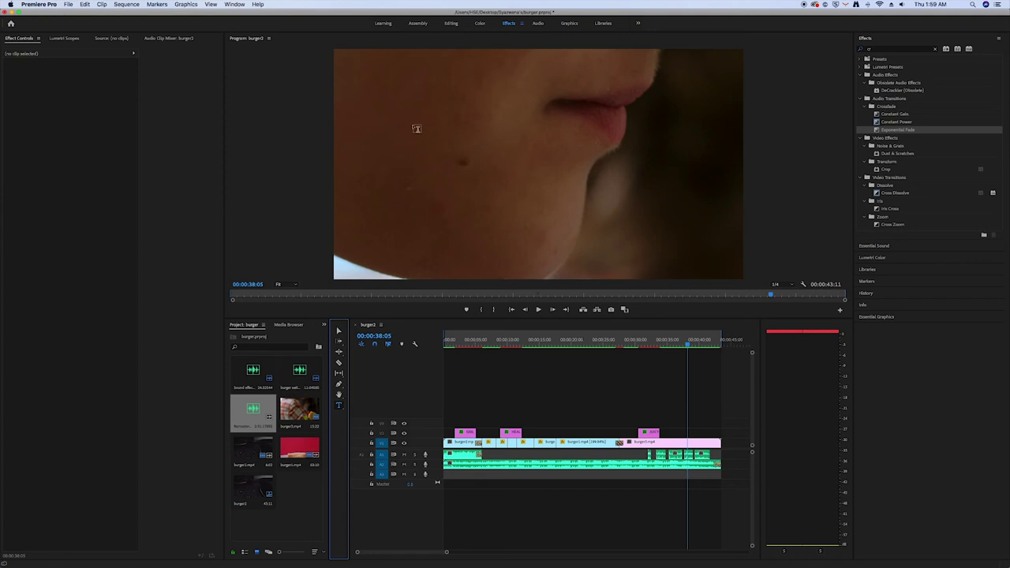
left_click(482, 165)
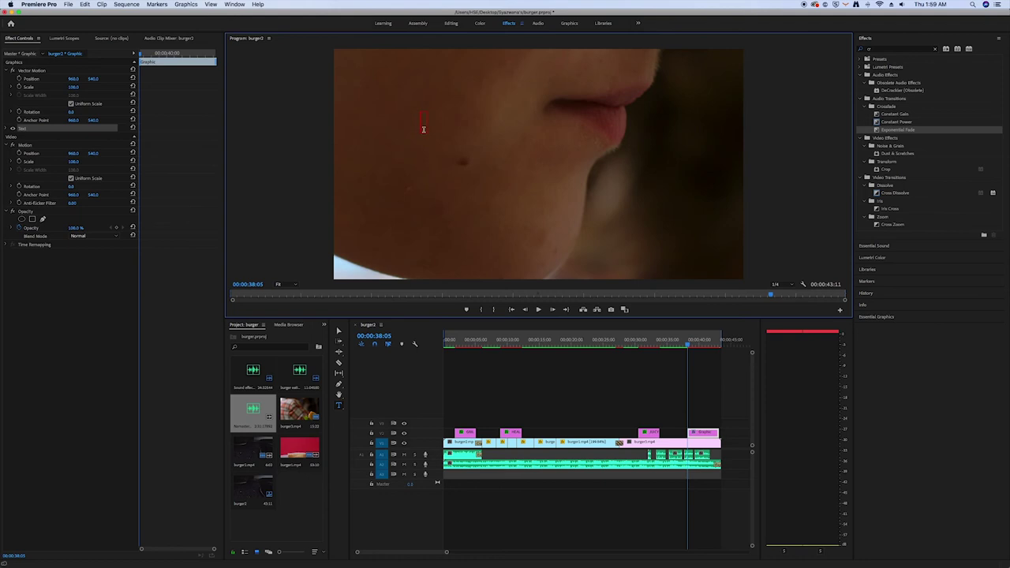
type("GET YOURS N")
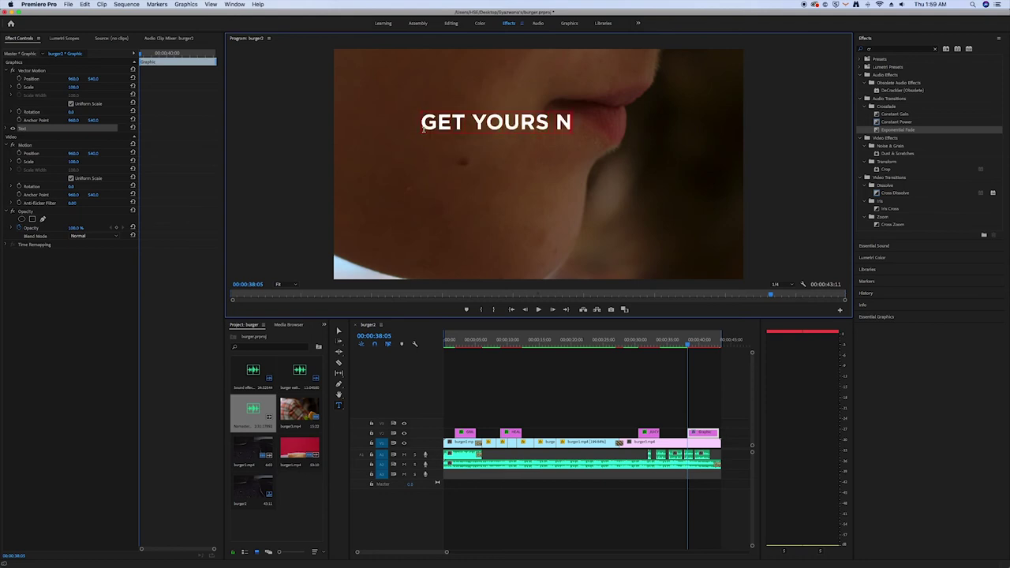
type("OW")
key("Left")
key("Left")
key("Left")
key("Left")
key("Left")
key("Left")
key("Left")
key("Left")
key("Left")
key("Return")
key("BackSpace")
key("BackSpace")
key("End")
type("!")
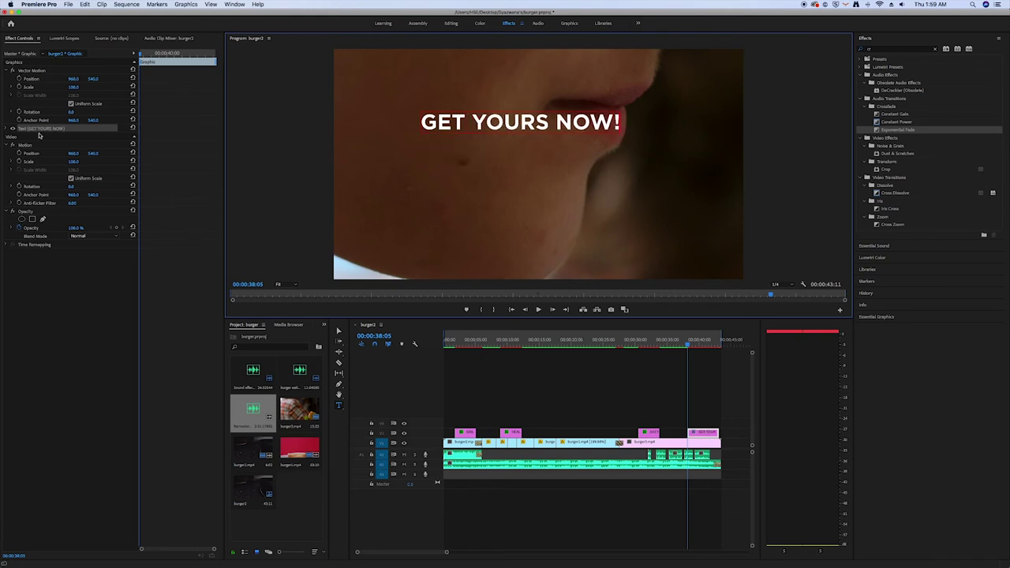
left_click(719, 492)
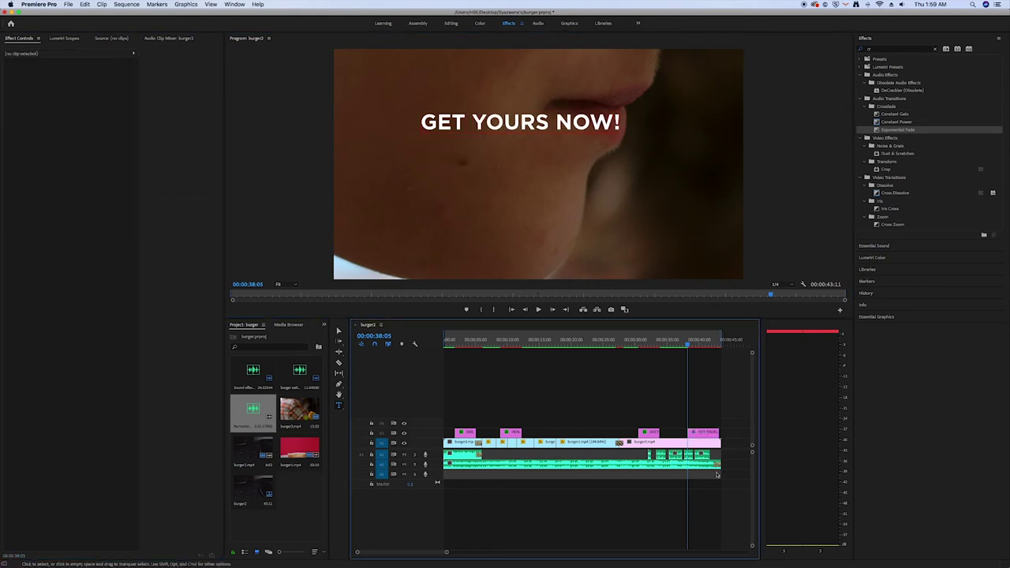
Scale the GET YOURS NOW! title to 168 in Vector Motion and place it centred in the frame's lower part.
left_click(338, 331)
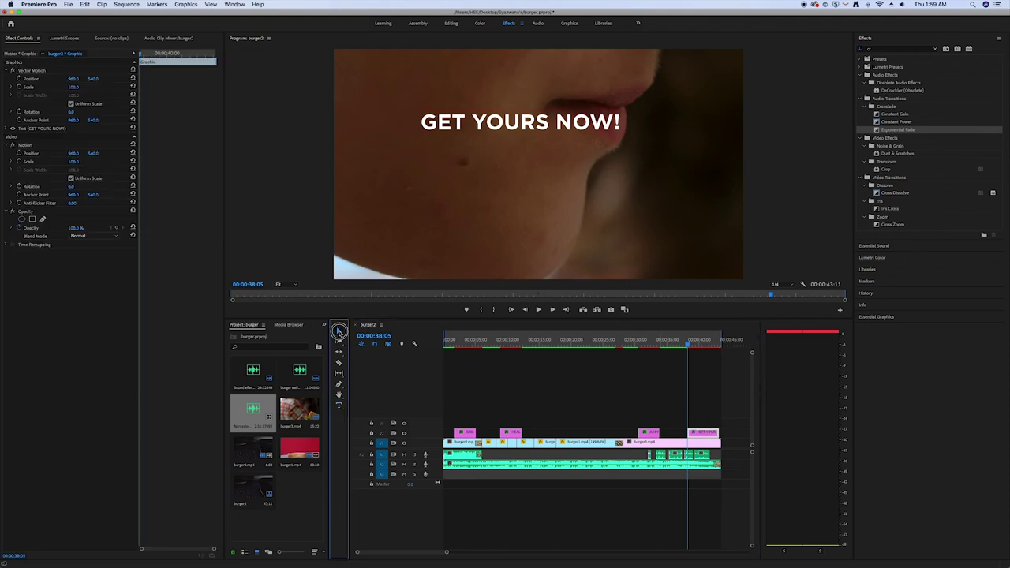
left_click_drag(520, 124, 544, 164)
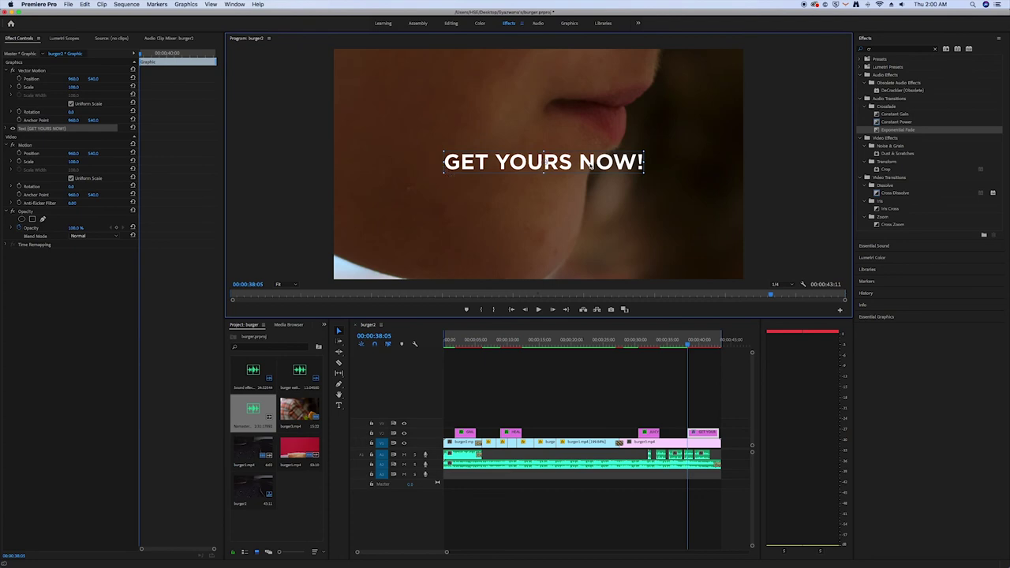
left_click(71, 91)
left_click_drag(73, 87, 127, 87)
left_click_drag(624, 161, 621, 214)
left_click(766, 244)
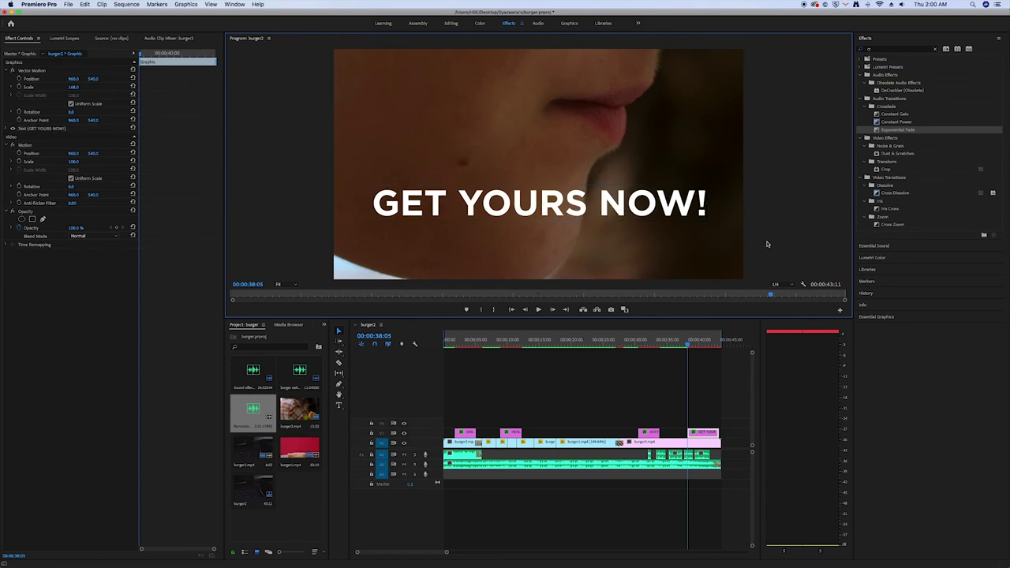
left_click(679, 210)
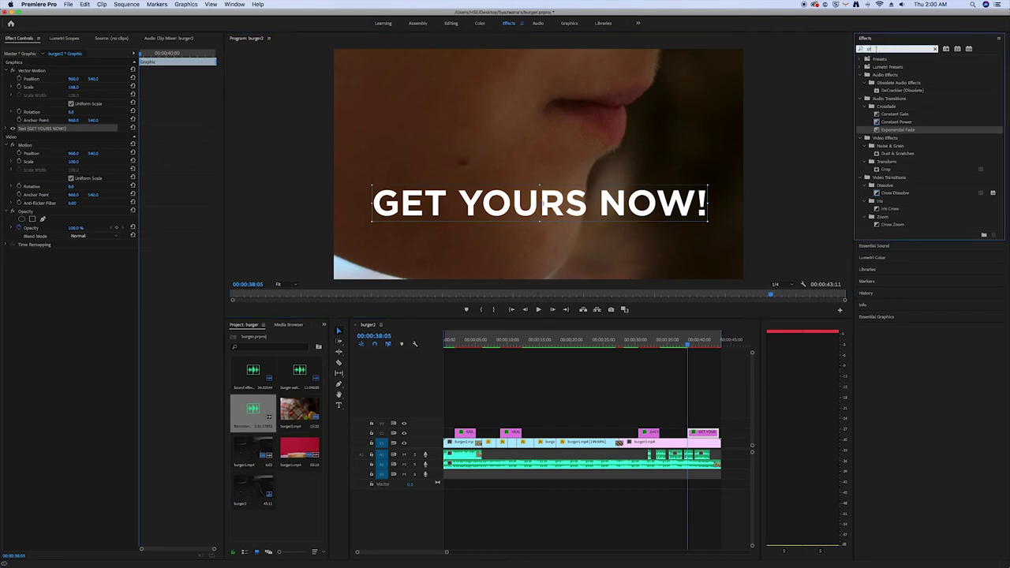
Search the effects for LINEAR and apply Linear Wipe to the GET YOURS NOW! title.
double_click(877, 50)
type("line")
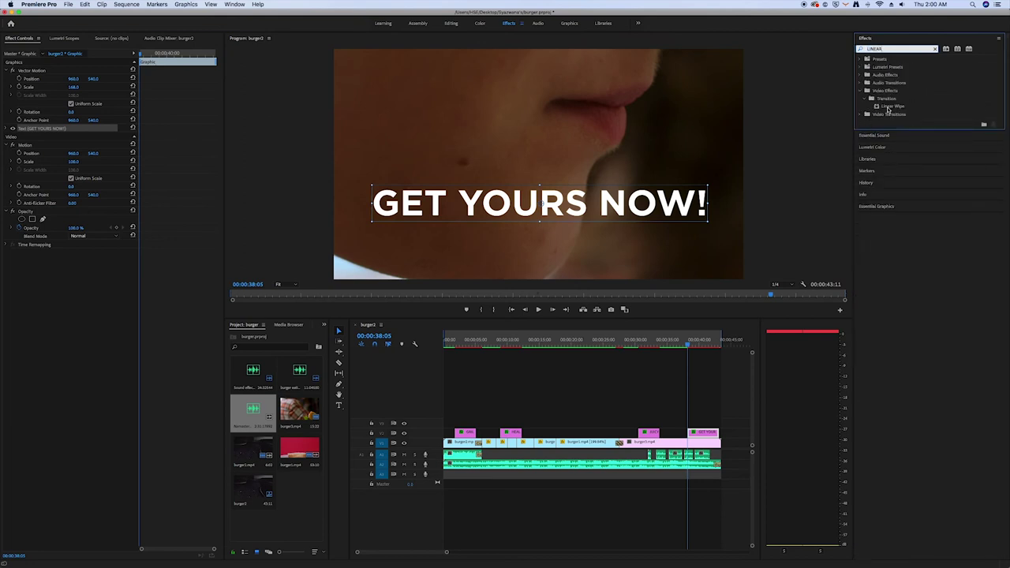
left_click(889, 107)
left_click_drag(894, 108, 705, 433)
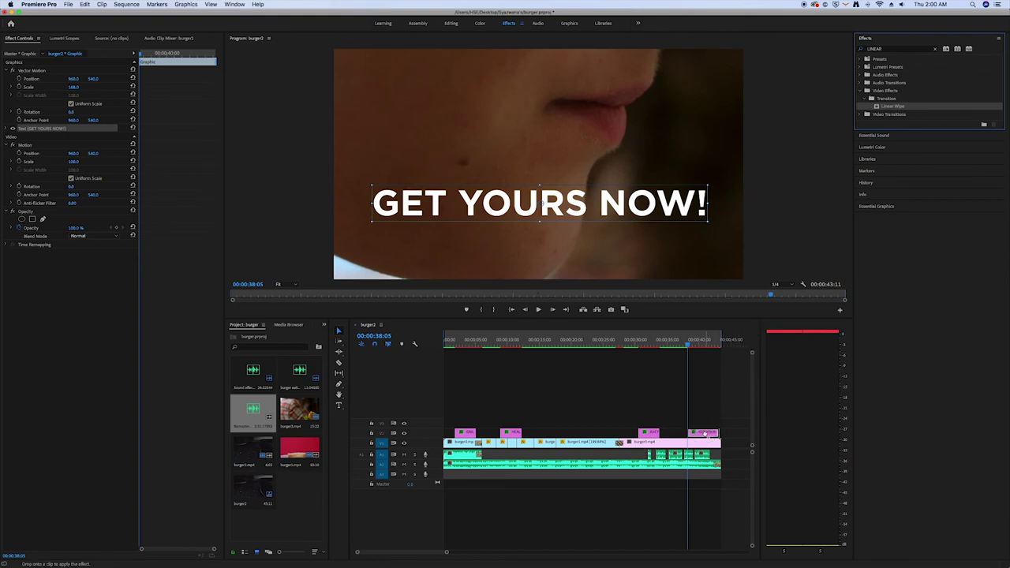
left_click(709, 433)
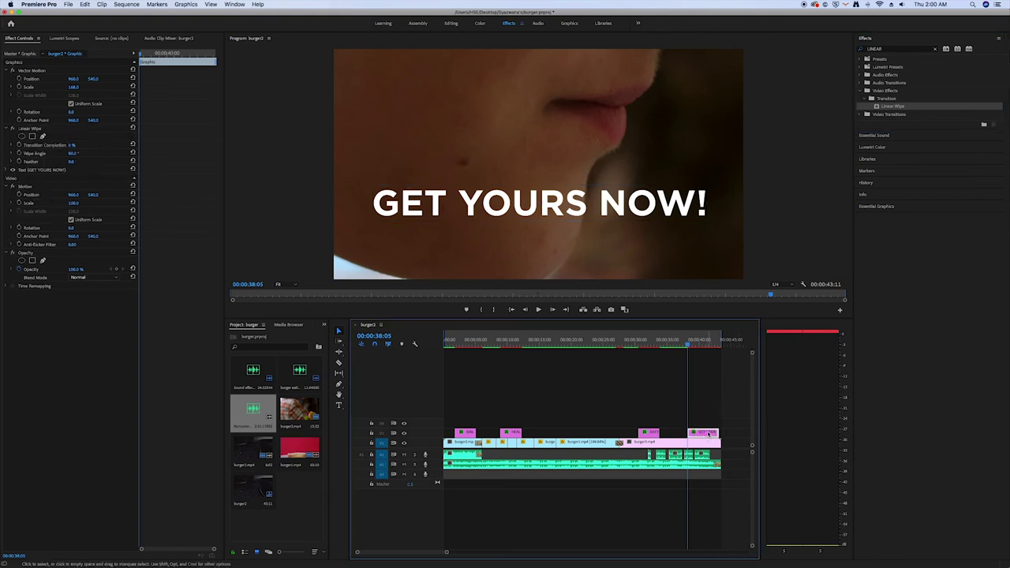
Keyframe the Linear Wipe's Transition Completion on the GET YOURS NOW! title at 00:00:38:05 and 00:00:40:14.
mouse_move(140, 54)
left_mouse_down()
mouse_move(129, 60)
mouse_move(173, 65)
mouse_move(139, 64)
left_mouse_up()
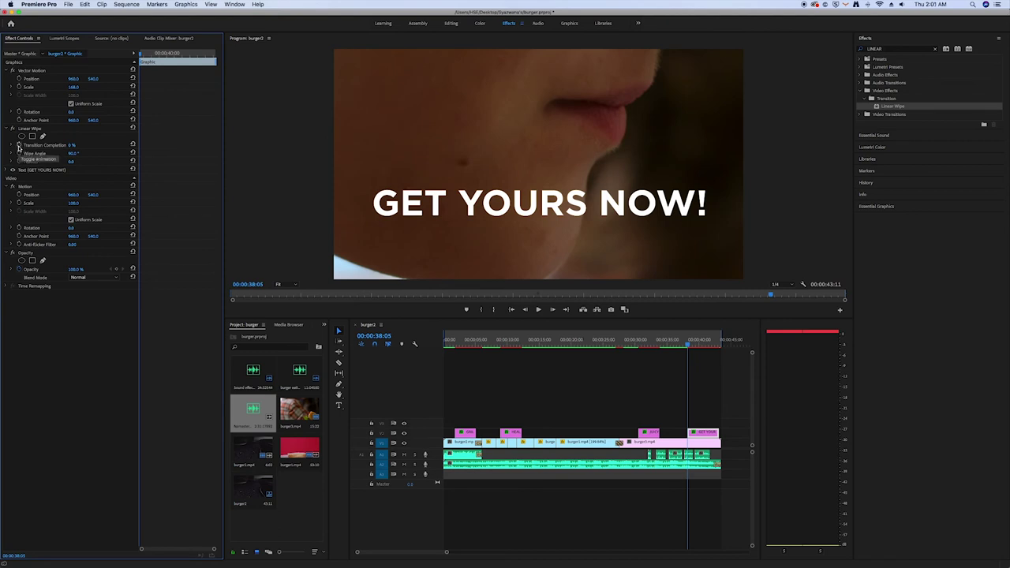
left_click(19, 146)
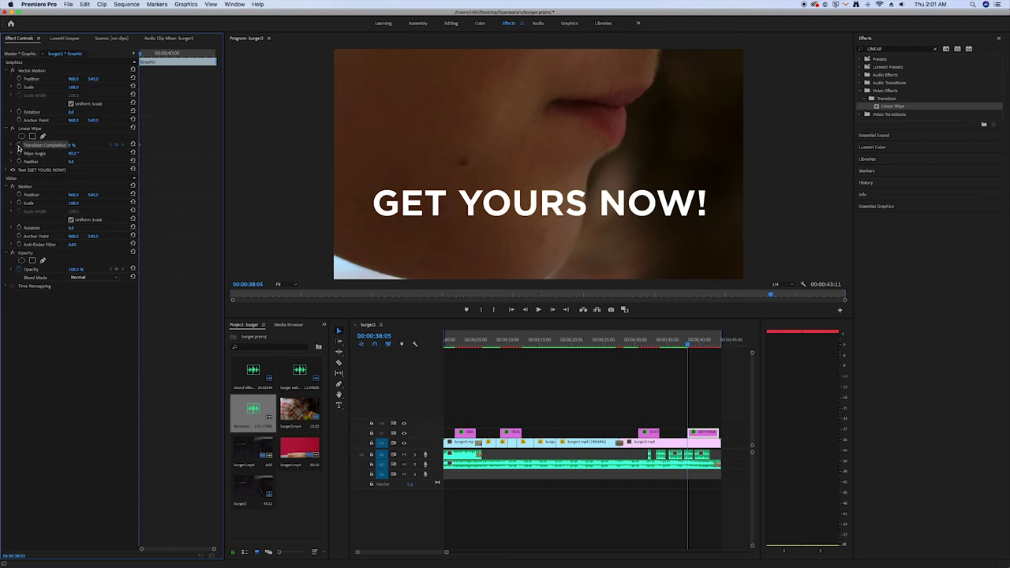
left_click_drag(140, 58, 175, 61)
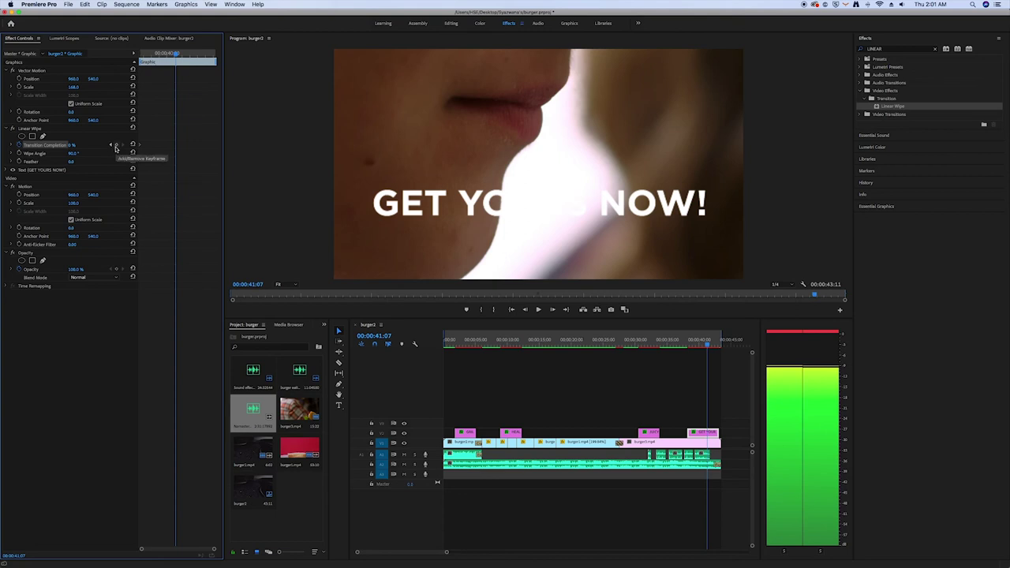
left_click(116, 147)
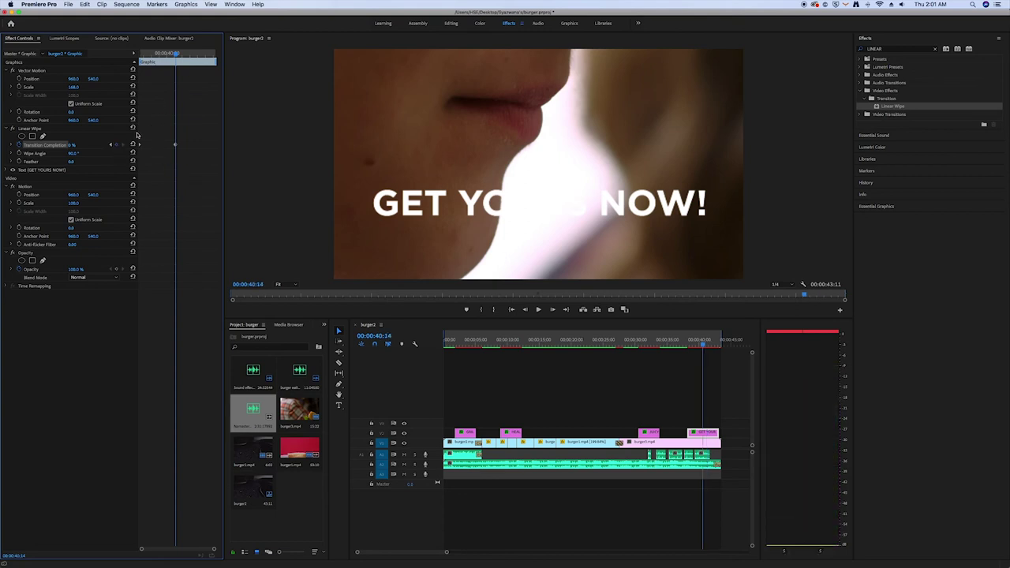
Set the Wipe Angle to 270° and the first Transition Completion keyframe to 100 %, and play the wipe.
left_click(74, 155)
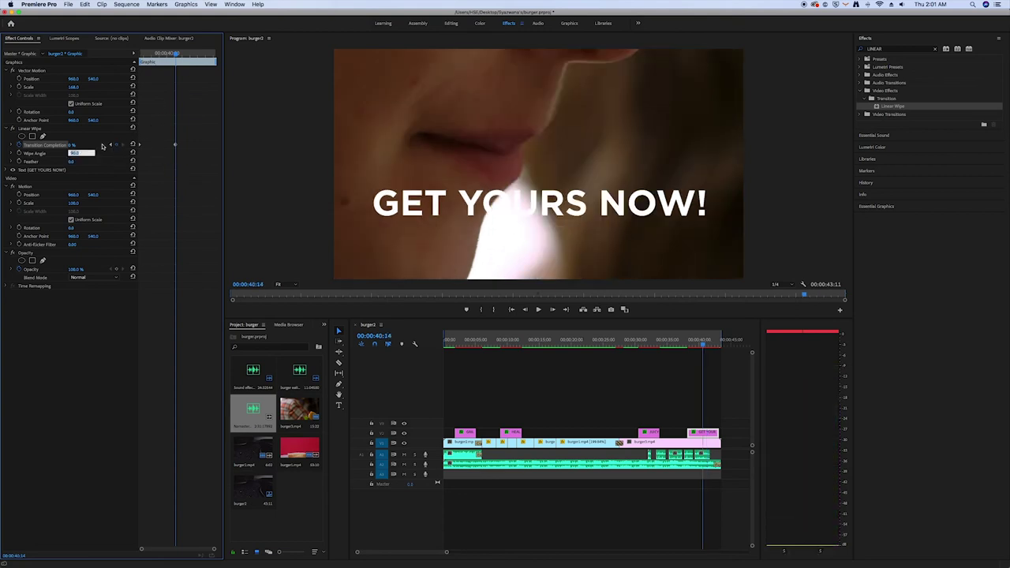
key("Return")
left_click(110, 145)
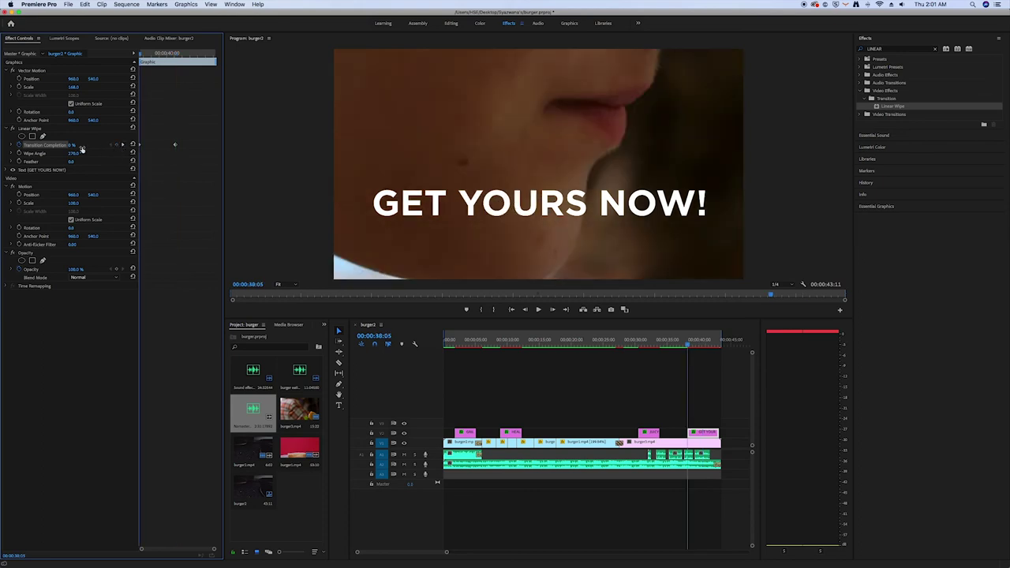
left_click_drag(71, 145, 111, 145)
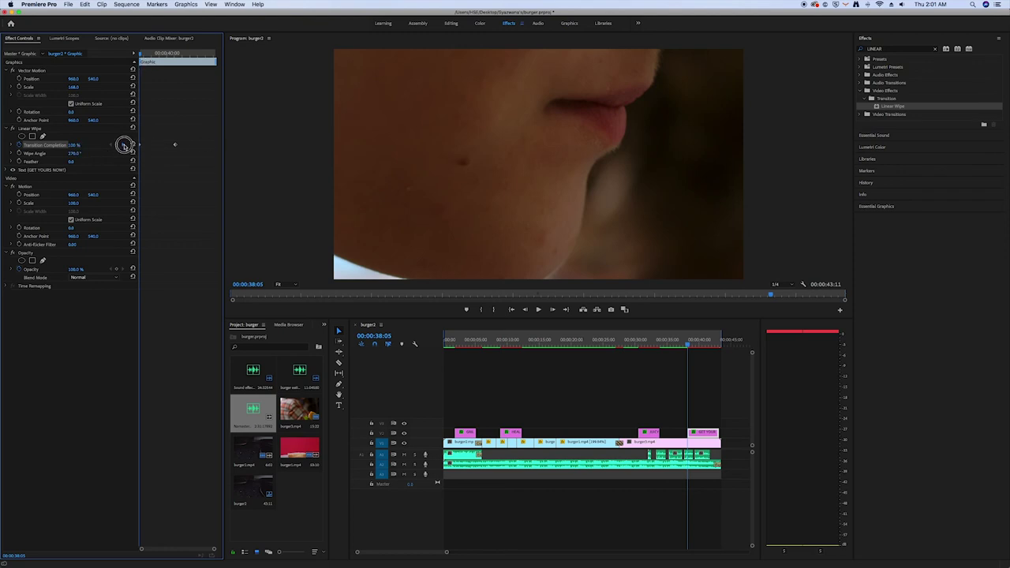
left_click(123, 145)
key("space")
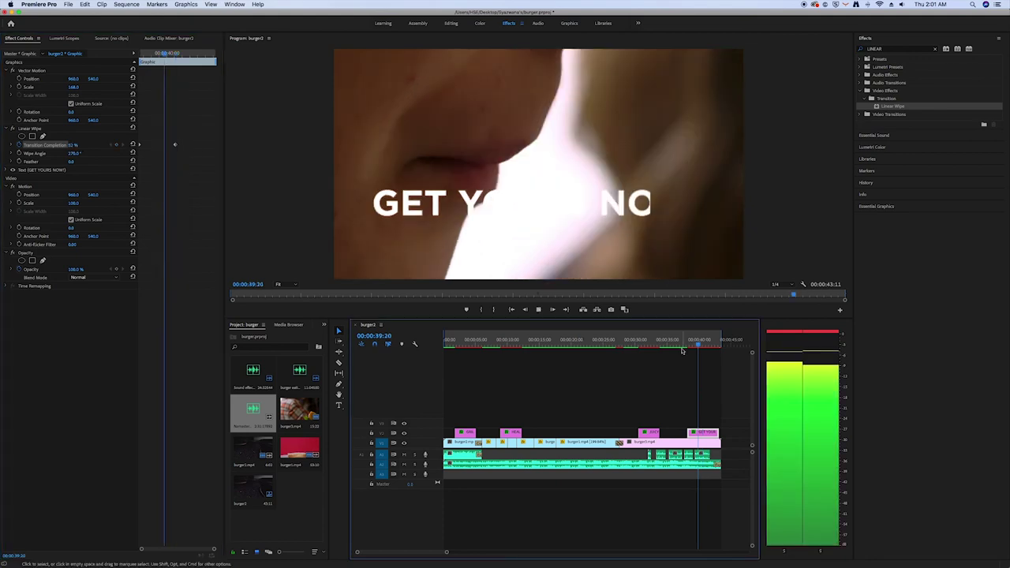
key("space")
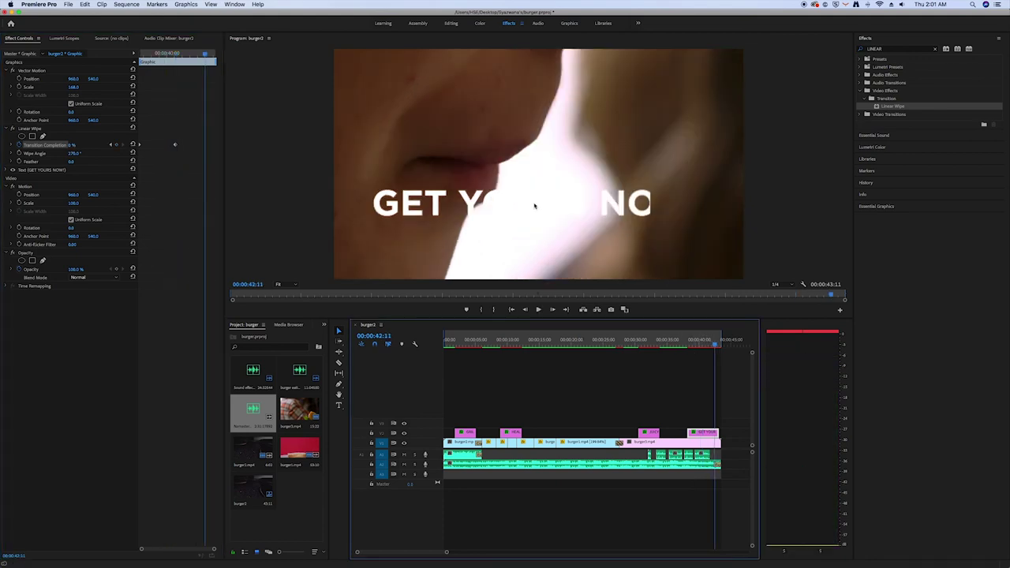
Change the fill of the GET YOURS NOW! text to dark red and play the title.
left_click(411, 199)
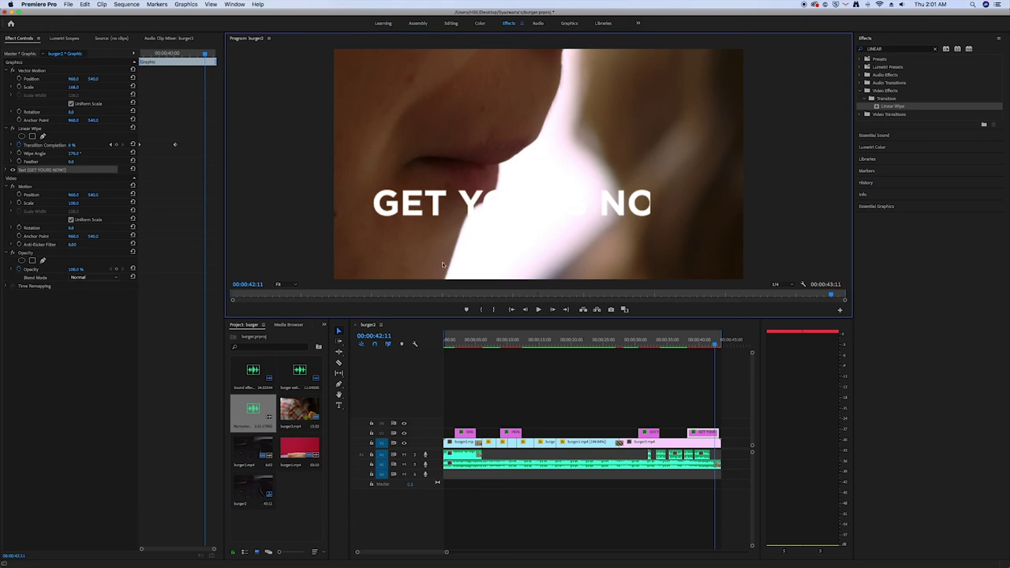
left_click(339, 405)
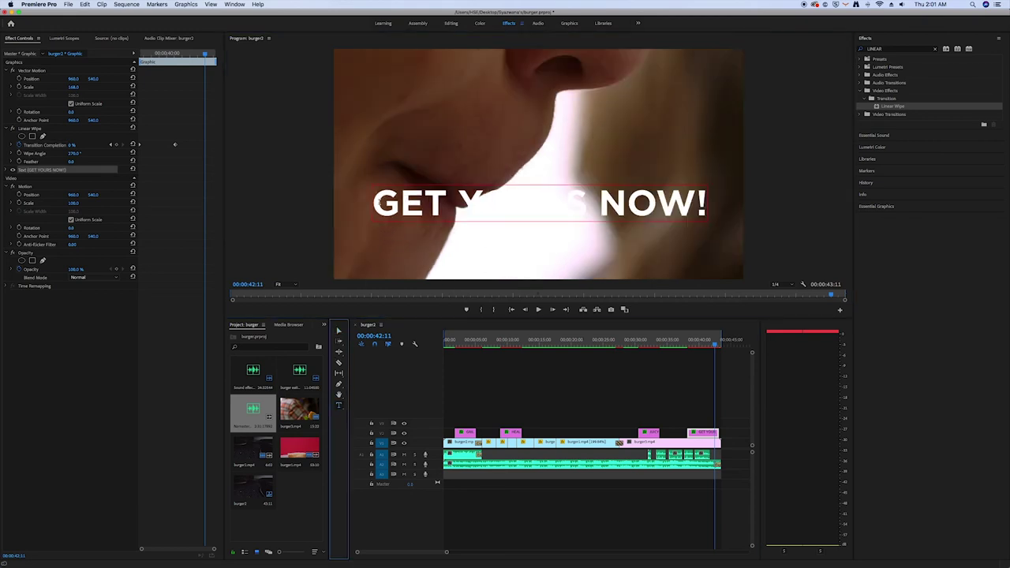
left_click_drag(376, 202, 705, 205)
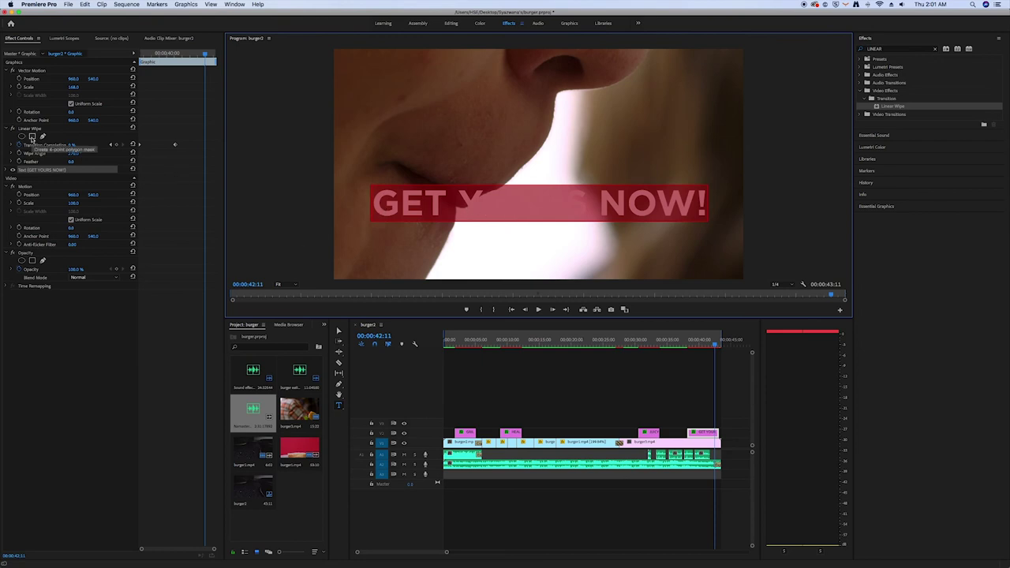
left_click(7, 170)
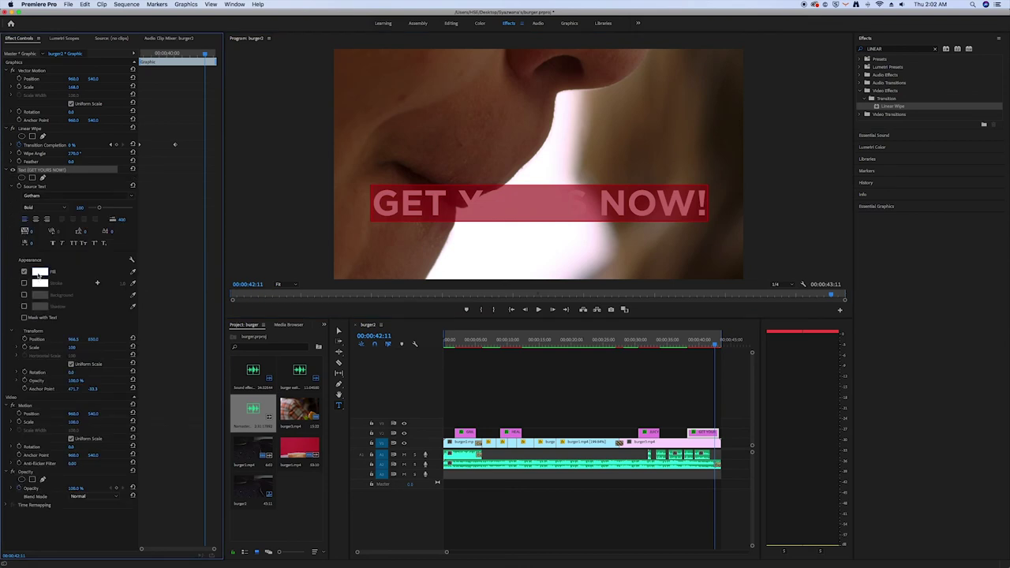
left_click(38, 273)
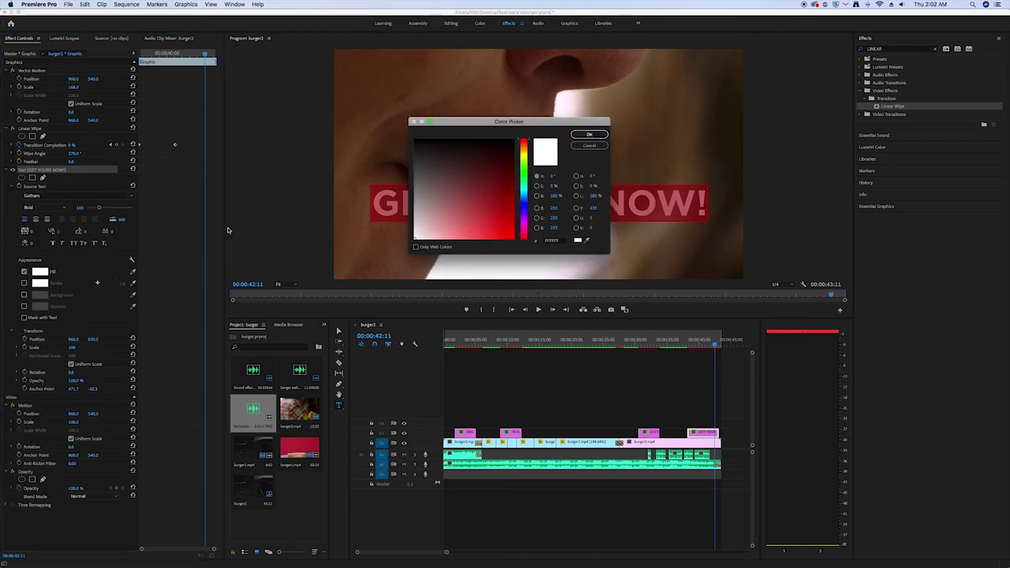
mouse_move(507, 198)
left_mouse_down()
mouse_move(519, 183)
mouse_move(493, 193)
left_mouse_up()
left_click(589, 134)
left_click(687, 341)
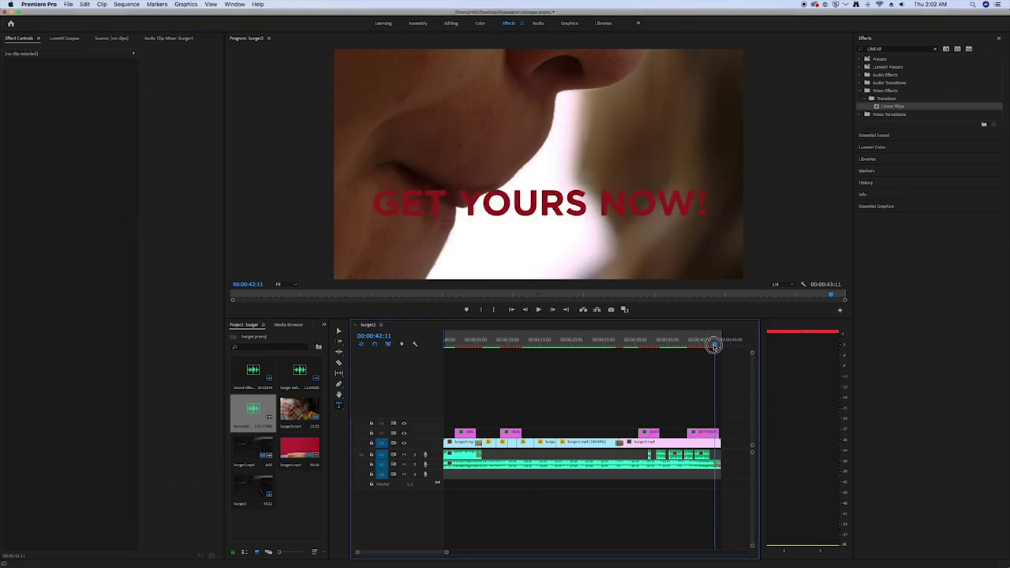
left_click(538, 309)
key("space")
Move the GET YOURS NOW! title up by setting its Vector Motion position to 960, 319.
left_click(699, 433)
left_click(337, 331)
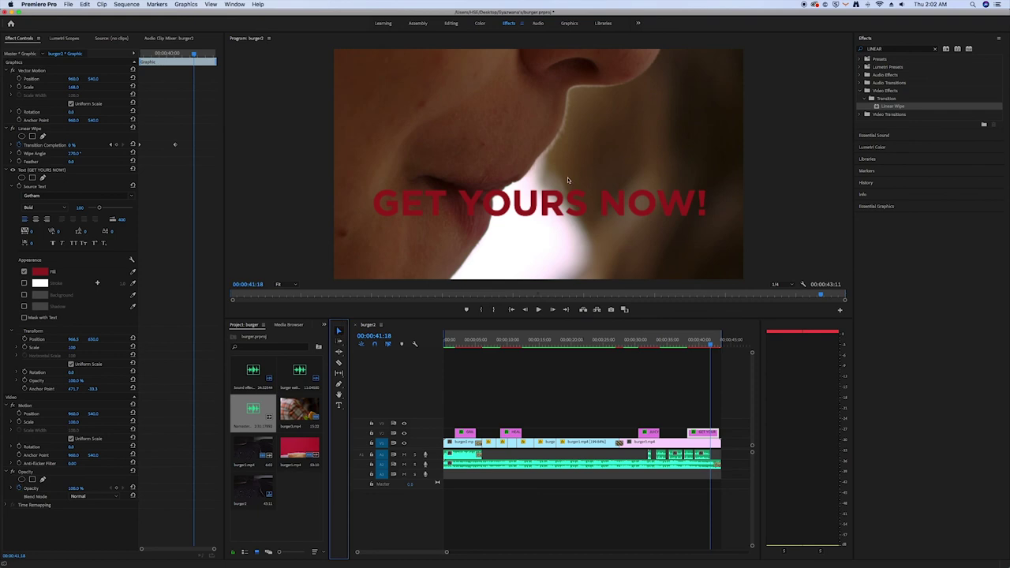
left_click(555, 203)
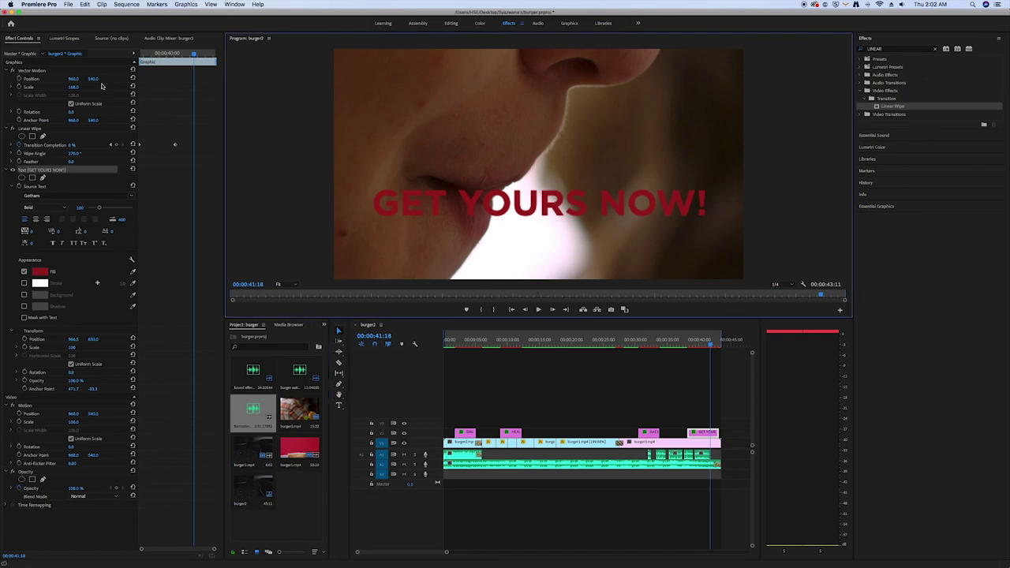
left_click(95, 80)
left_click_drag(95, 80, 45, 80)
Change the fill of the GET YOURS NOW! text to golden yellow and play the title.
left_click(39, 271)
left_click_drag(523, 158, 523, 152)
left_click(588, 134)
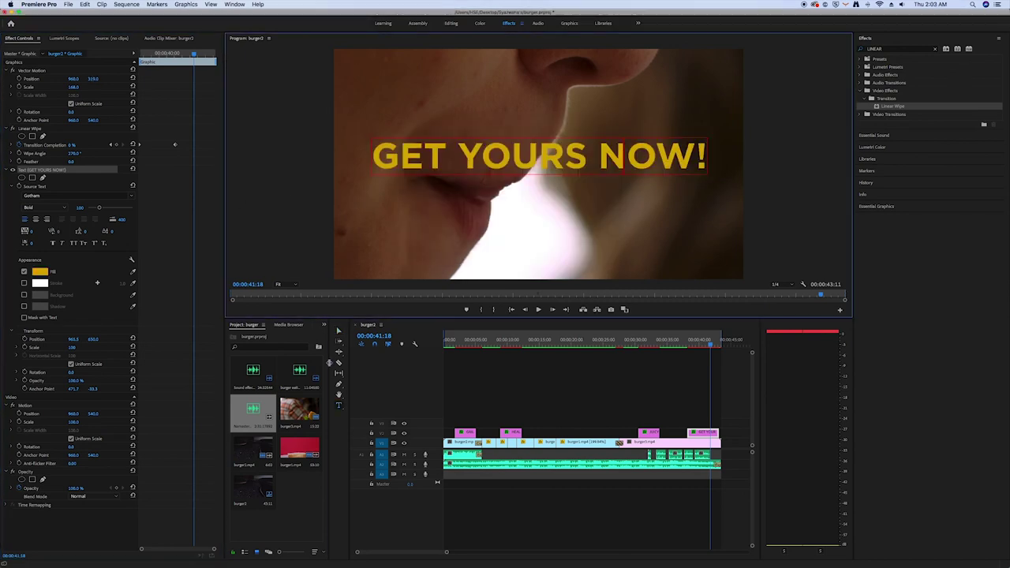
left_click(697, 394)
key("space")
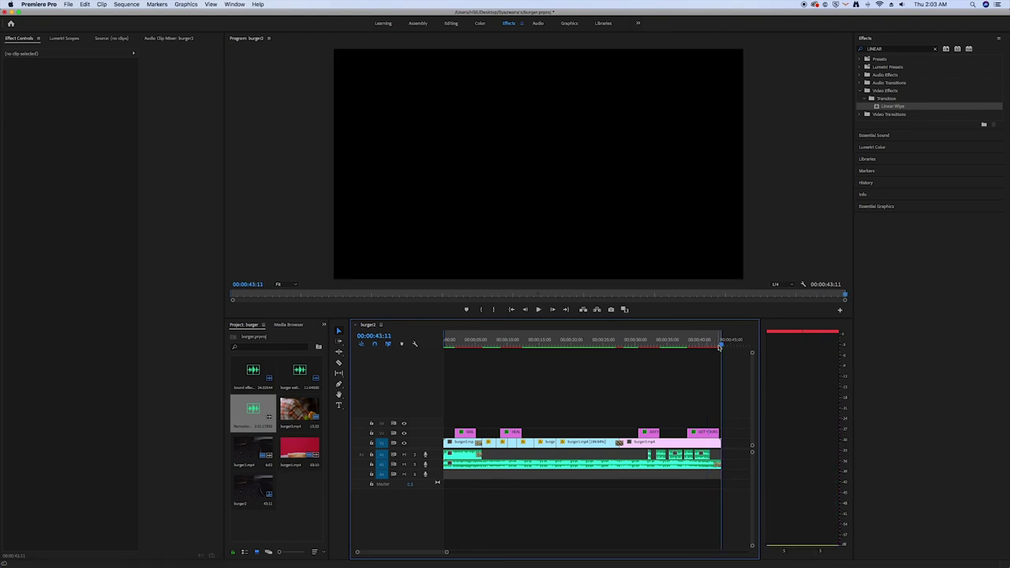
Add a new text title at 00:00:40:22 below GET YOURS NOW!, reading FOR, RM 8.90 and ONLY on three lines.
left_click_drag(719, 345, 705, 347)
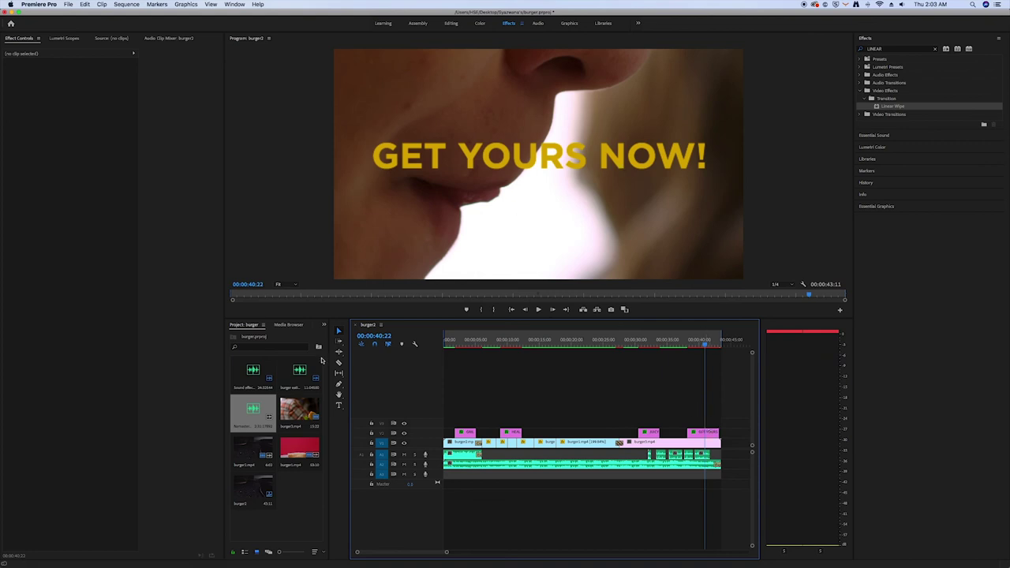
left_click(338, 406)
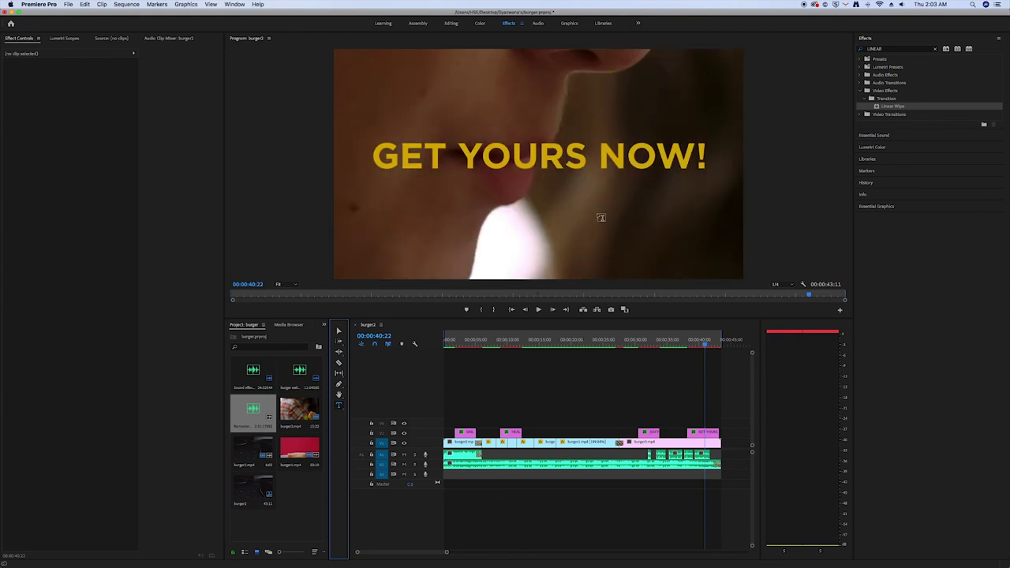
left_click(596, 210)
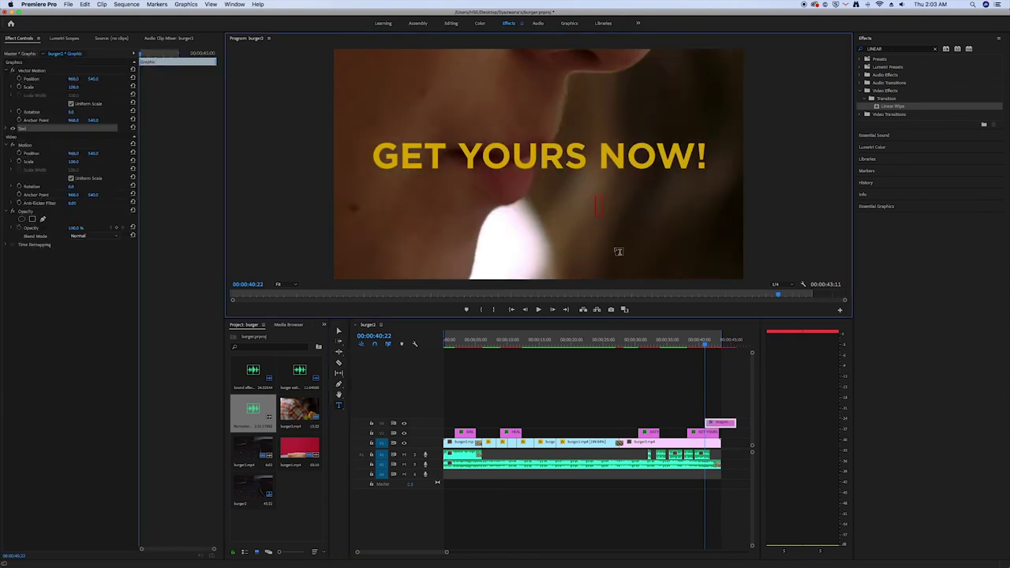
type("FOR RM 8.90 ONLY")
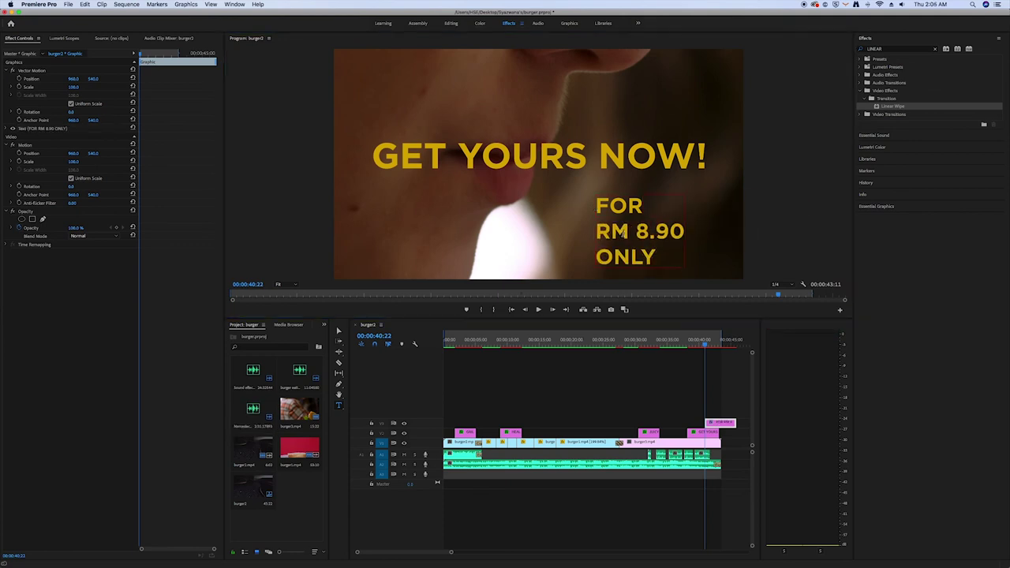
Centre-align all three lines of the FOR RM 8.90 ONLY title.
left_click(628, 239)
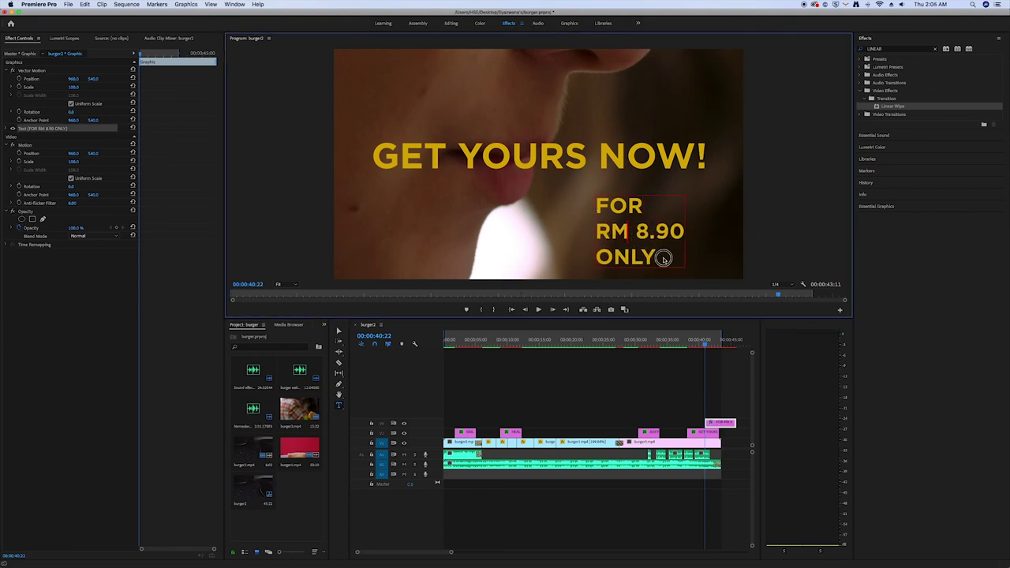
key("super+a")
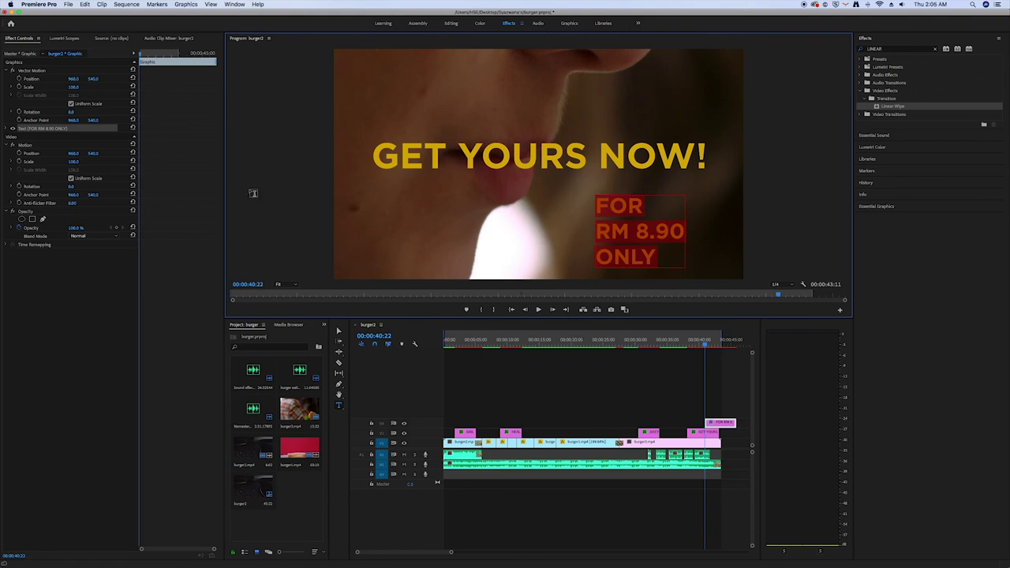
left_click(6, 128)
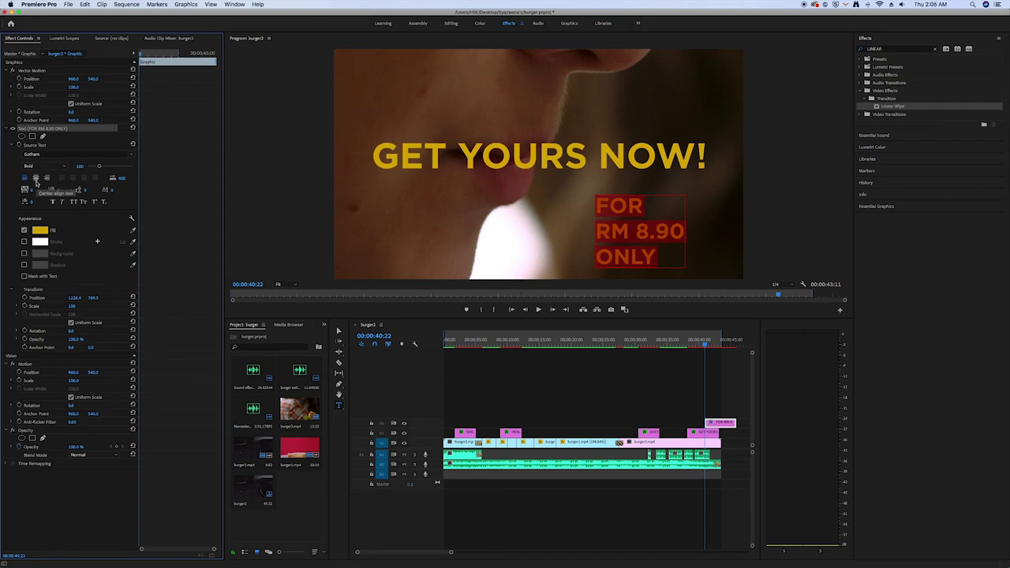
left_click(36, 179)
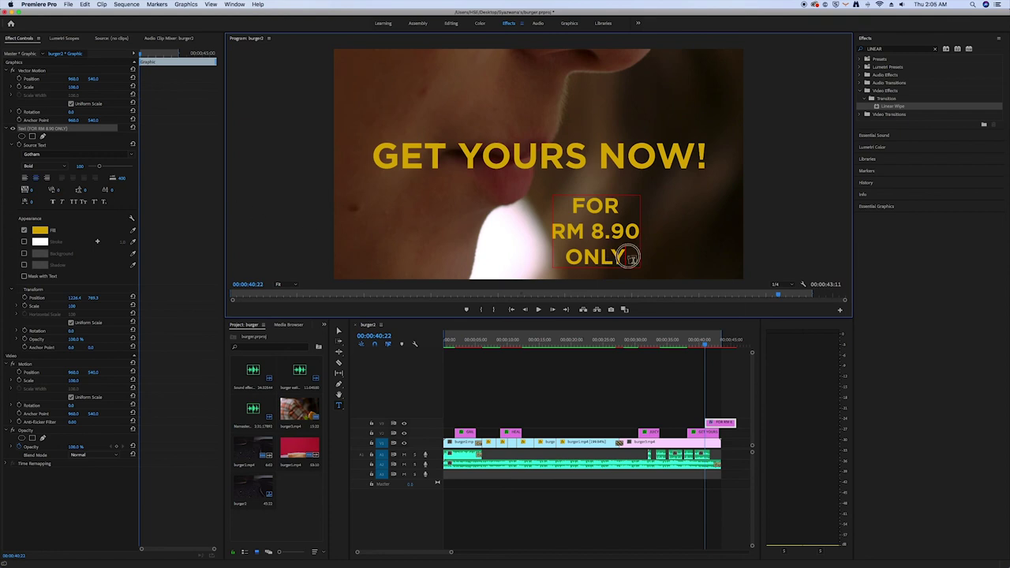
Reduce the price title's font size to about 89 and place it in the frame's lower-right area.
left_click(568, 206)
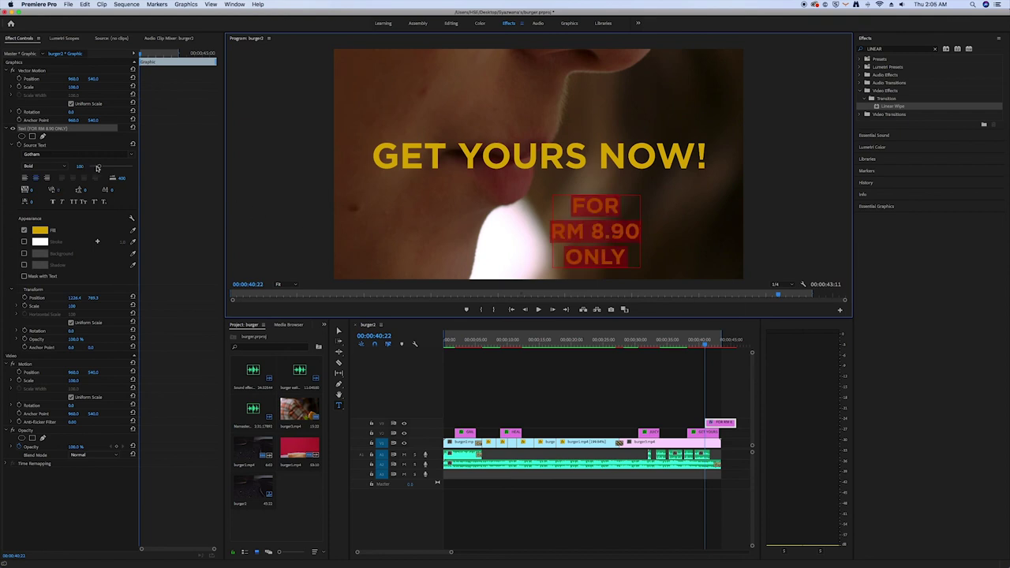
left_click_drag(99, 168, 98, 166)
key("v")
left_click_drag(640, 228, 694, 221)
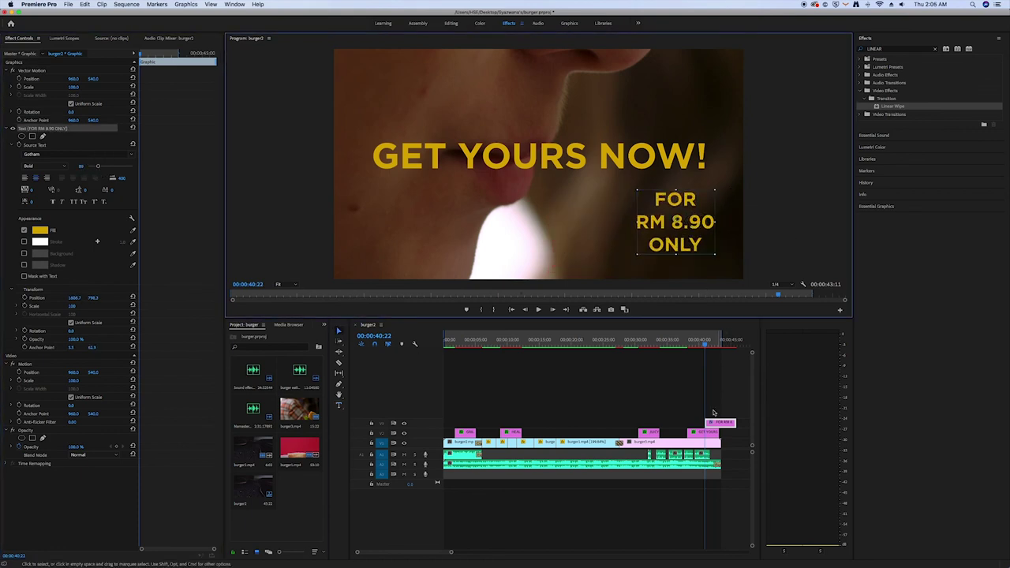
Shift the price title clip earlier so it starts together with the GET YOURS NOW! clip, and go to 00:00:40:19.
left_click_drag(714, 426, 702, 425)
left_click(702, 433)
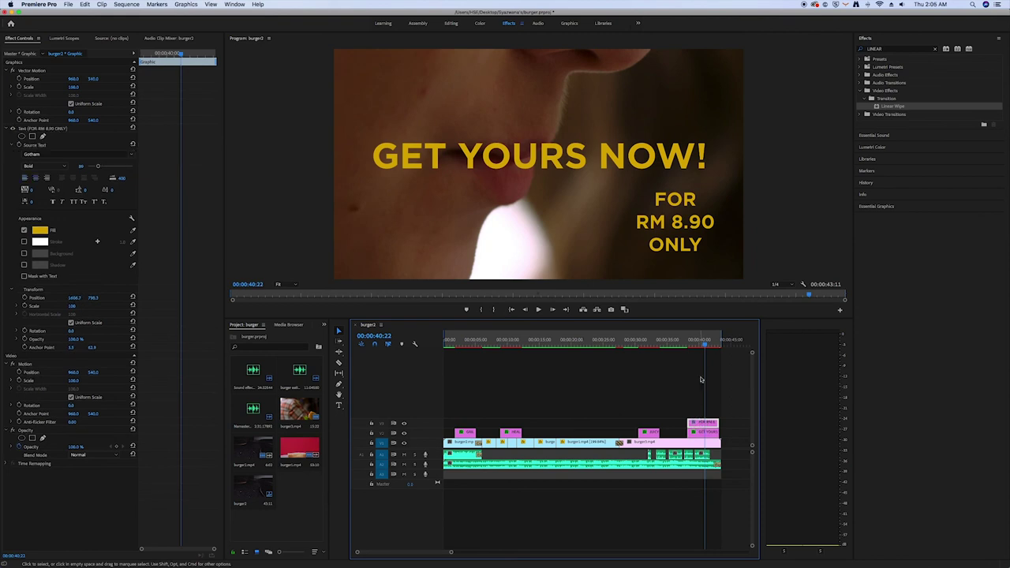
left_click_drag(706, 347, 704, 344)
Enlarge the RM 8.90 line and separate ONLY into its own title clip, with FOR and ONLY in white.
triple_click(674, 222)
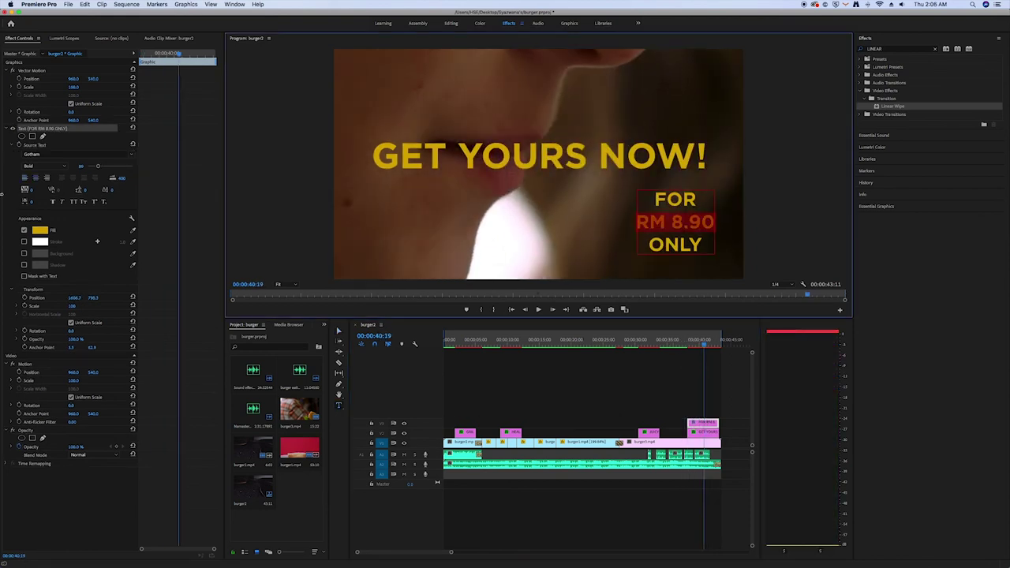
key("alt+super+Right")
key("alt+super+Right")
key("alt+super+Right")
triple_click(698, 261)
key("BackSpace")
left_click(702, 426)
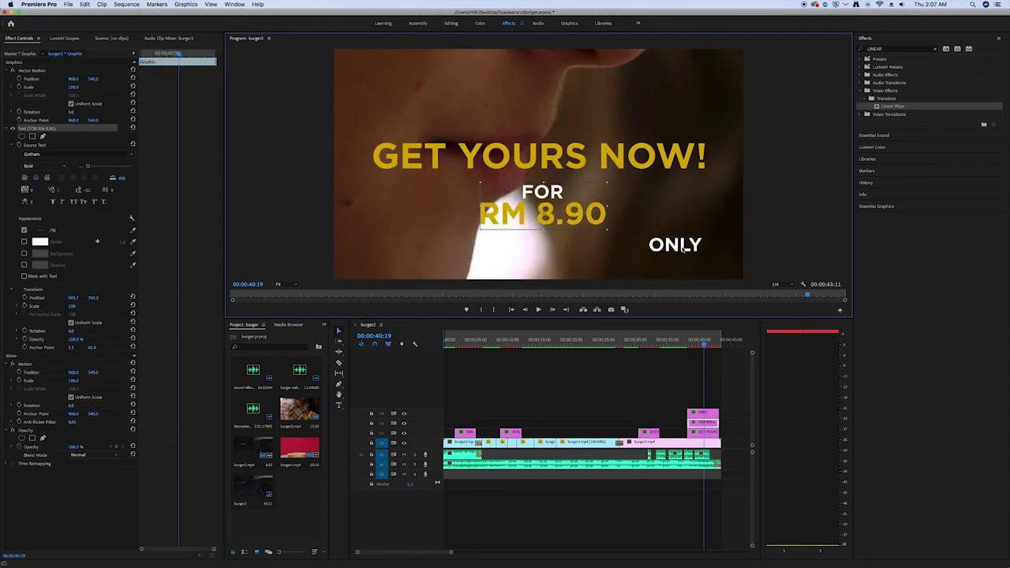
Stack ONLY centred beneath RM 8.90 and move the price lines up under the raised GET YOURS NOW! title.
left_click_drag(683, 247, 553, 251)
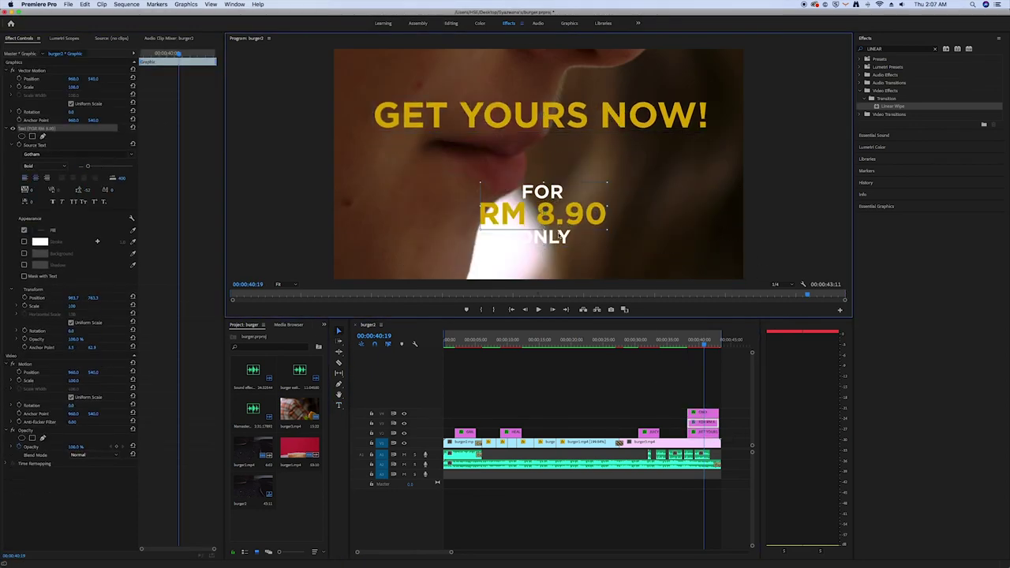
left_click_drag(554, 245, 558, 207)
Try a near-white background behind the RM 8.90 text, turn it off again and deselect the title.
left_click(586, 188)
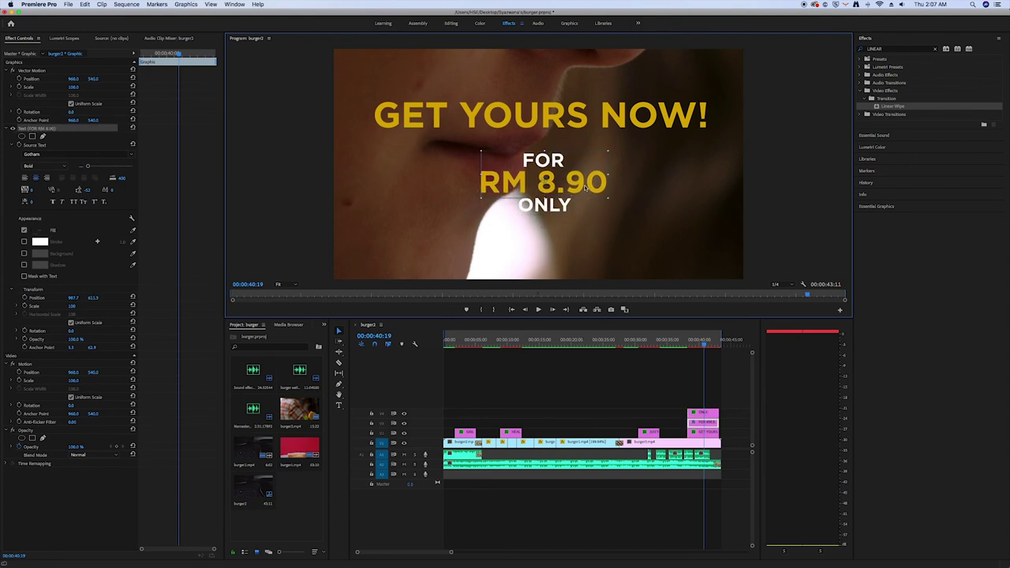
double_click(586, 183)
left_click(586, 183)
left_click_drag(606, 184, 482, 186)
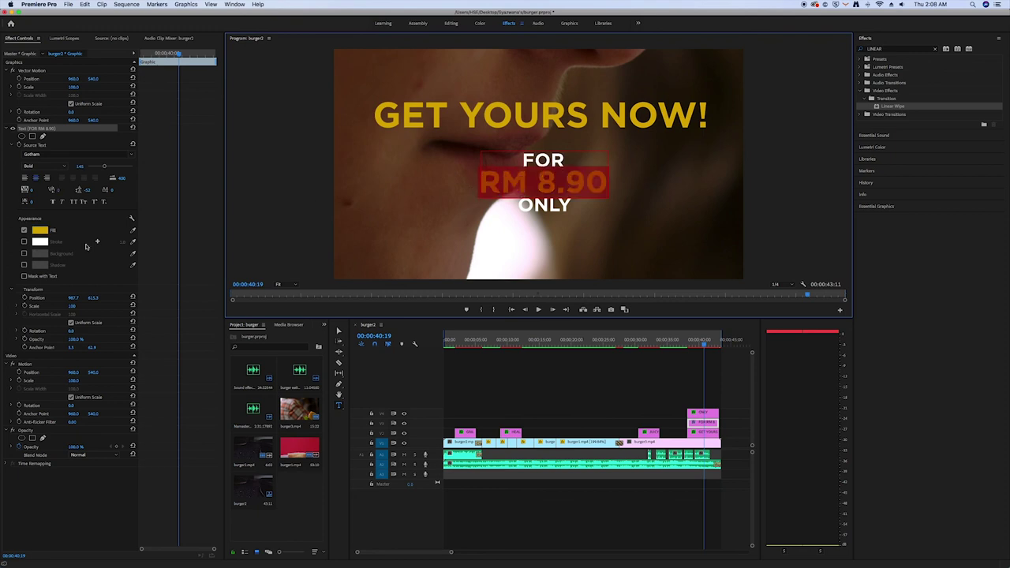
left_click(25, 254)
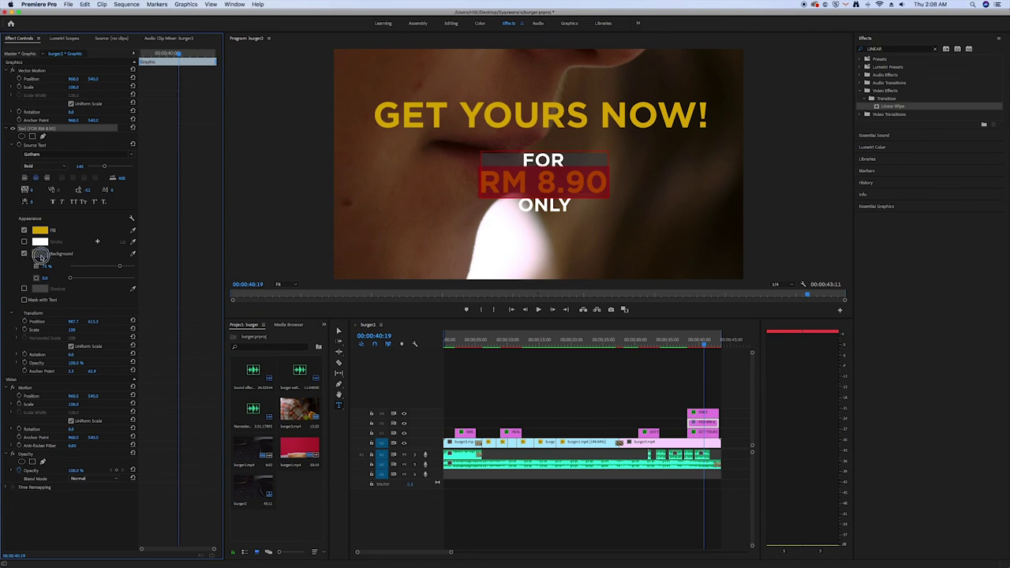
left_click(37, 254)
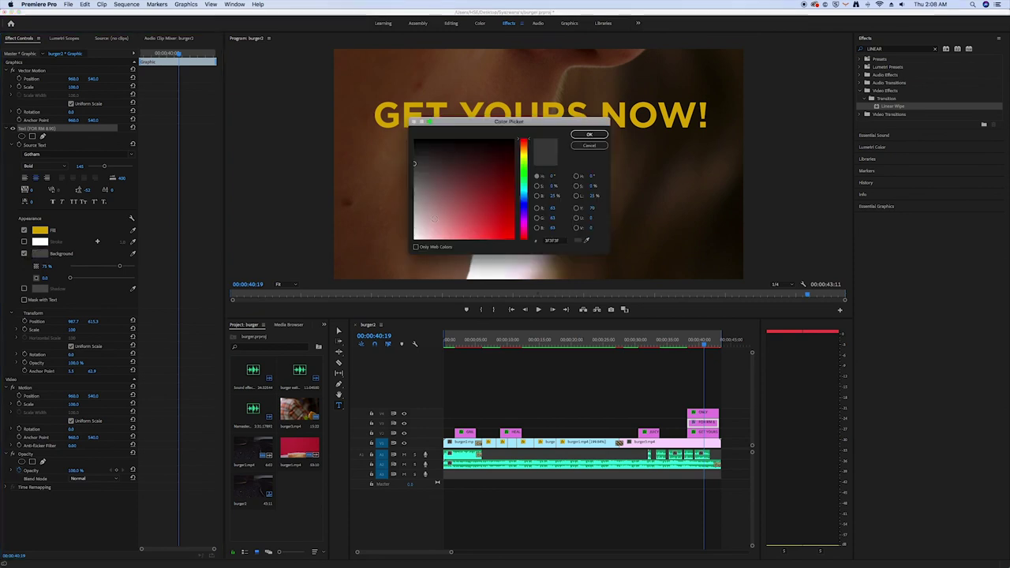
left_click(589, 133)
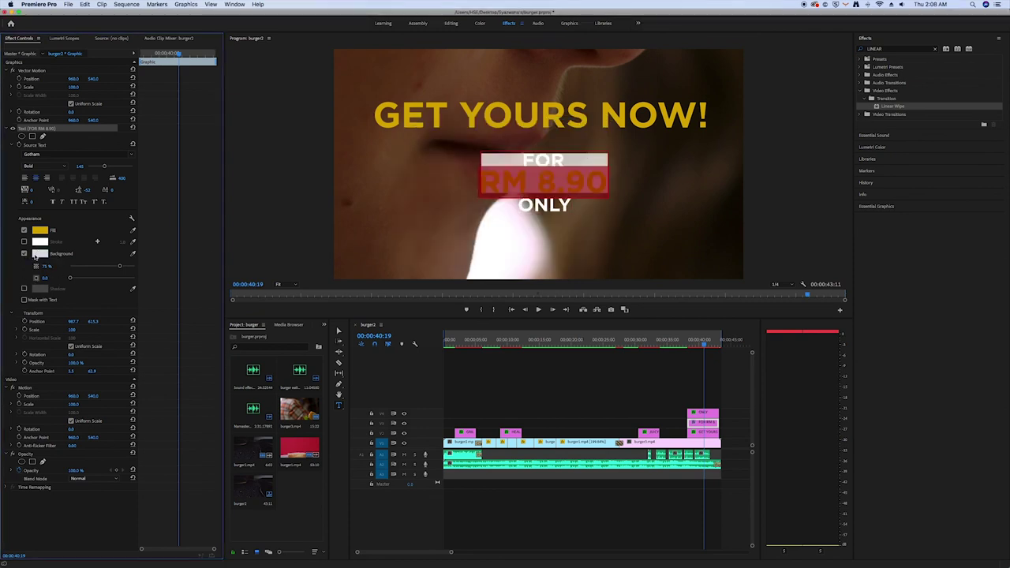
left_click(25, 255)
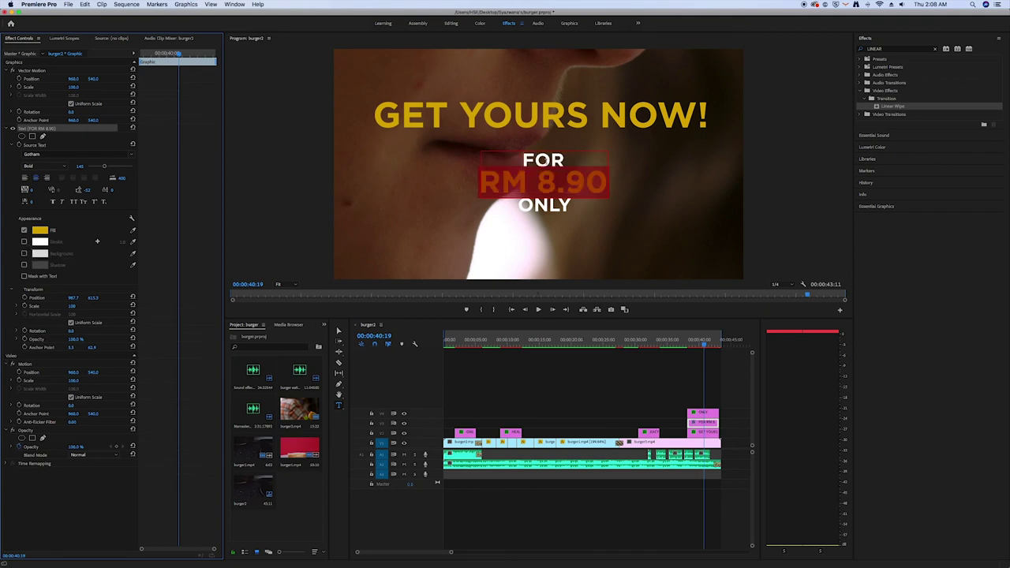
left_click(626, 210)
left_click(626, 209)
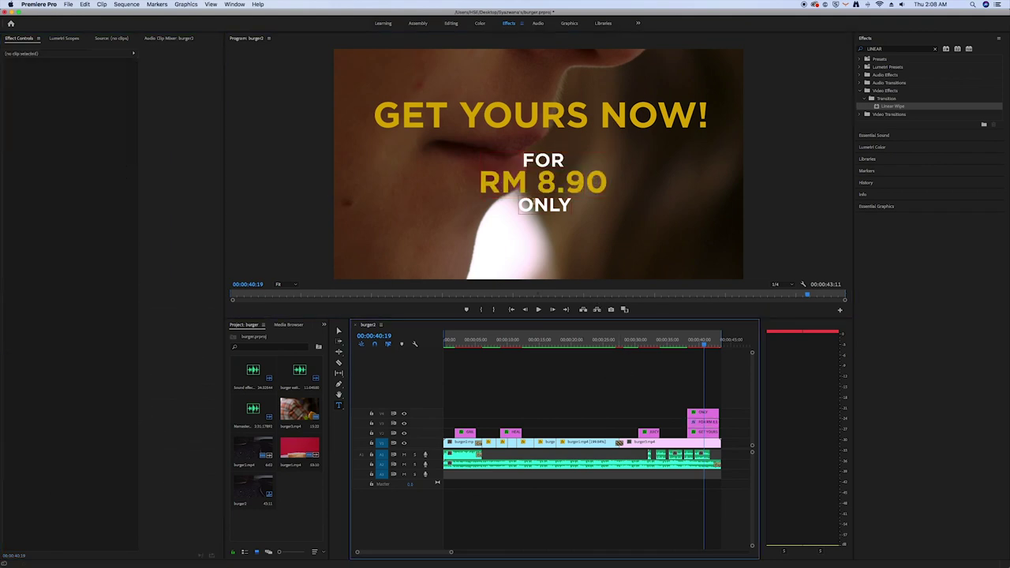
Save the project and fade in the FOR RM 8.90 title with opacity keyframes of 0% at 00:00:38:04 and 100% at 00:00:40:17.
left_click(708, 423)
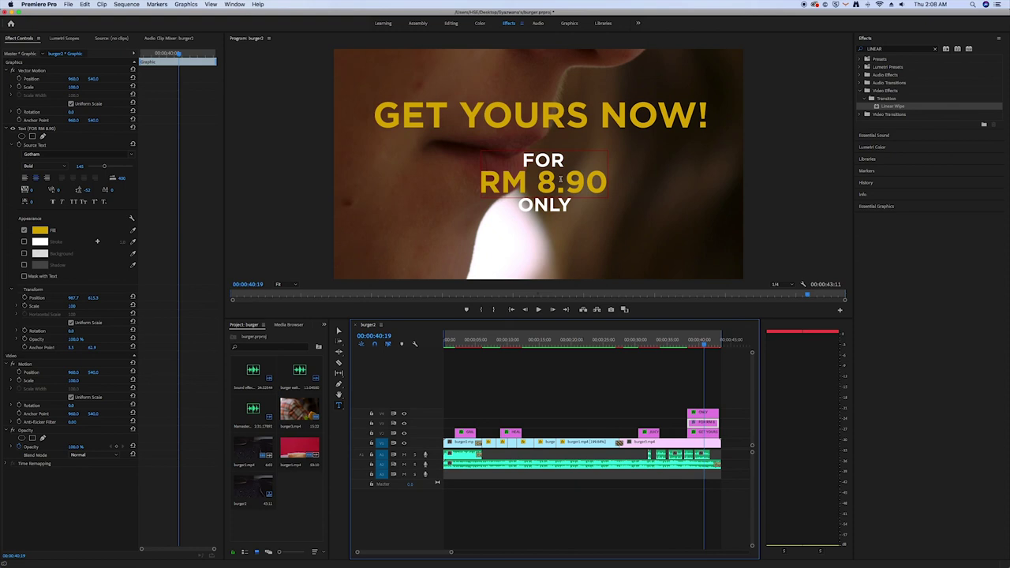
key("super+s")
left_click(701, 365)
left_click_drag(705, 348, 688, 344)
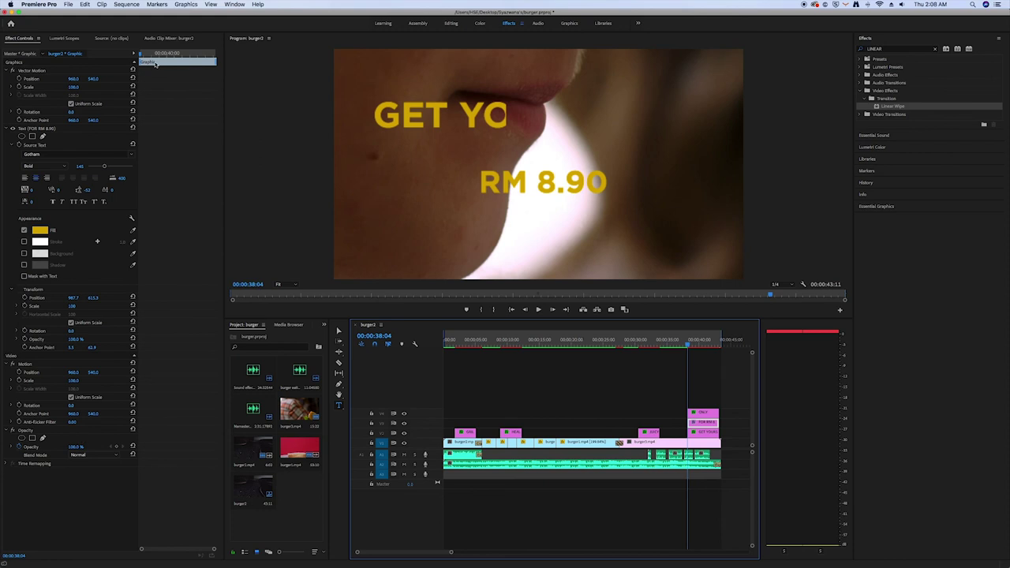
mouse_move(152, 54)
left_mouse_down()
mouse_move(165, 55)
mouse_move(140, 57)
left_mouse_up()
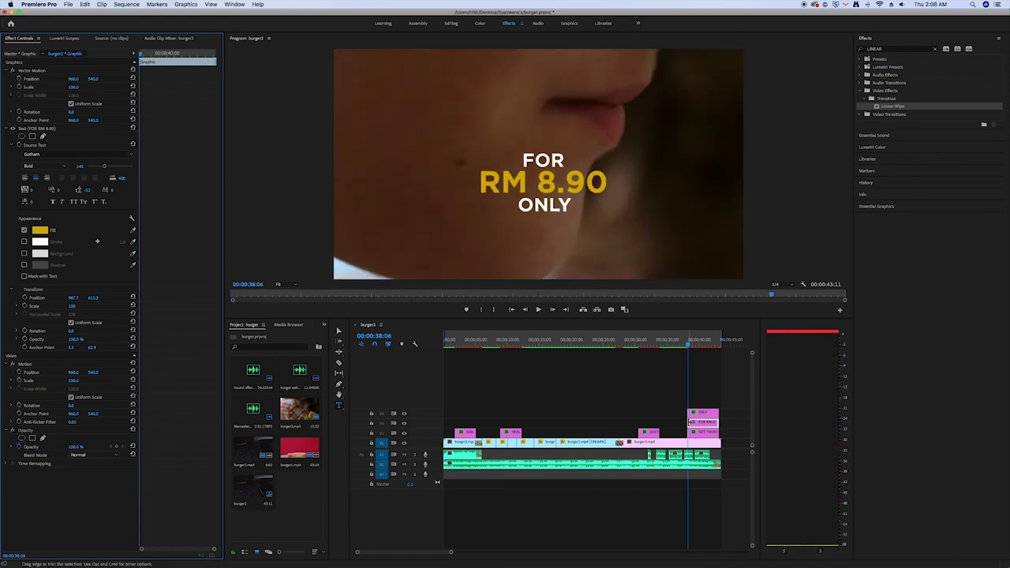
left_click(687, 345)
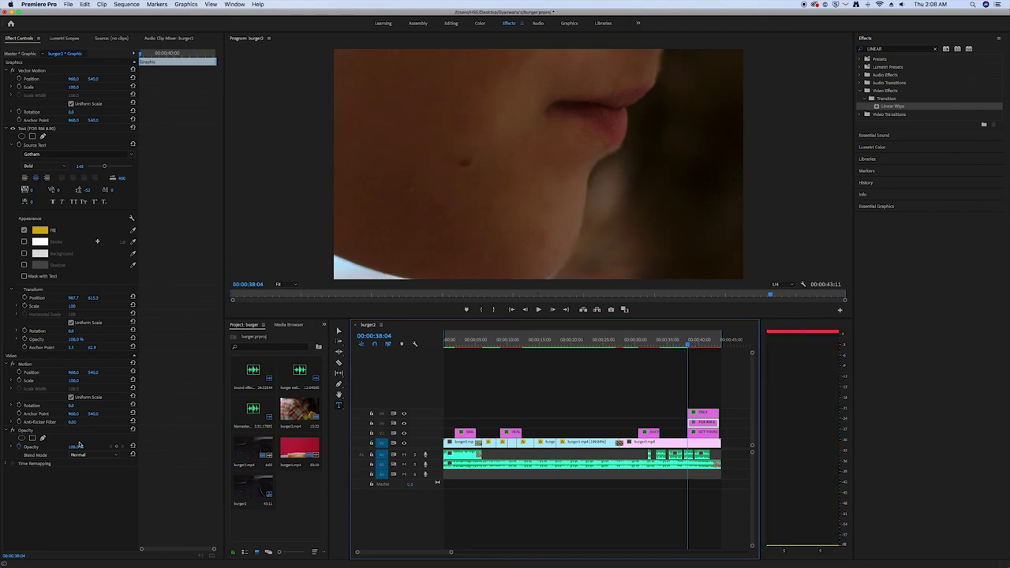
left_click(115, 448)
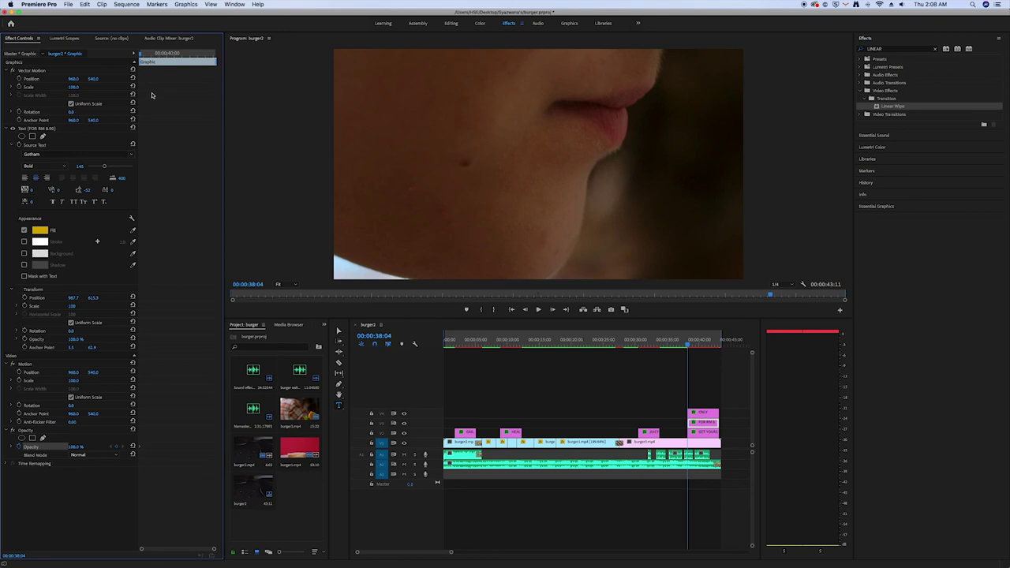
left_click_drag(140, 53, 179, 62)
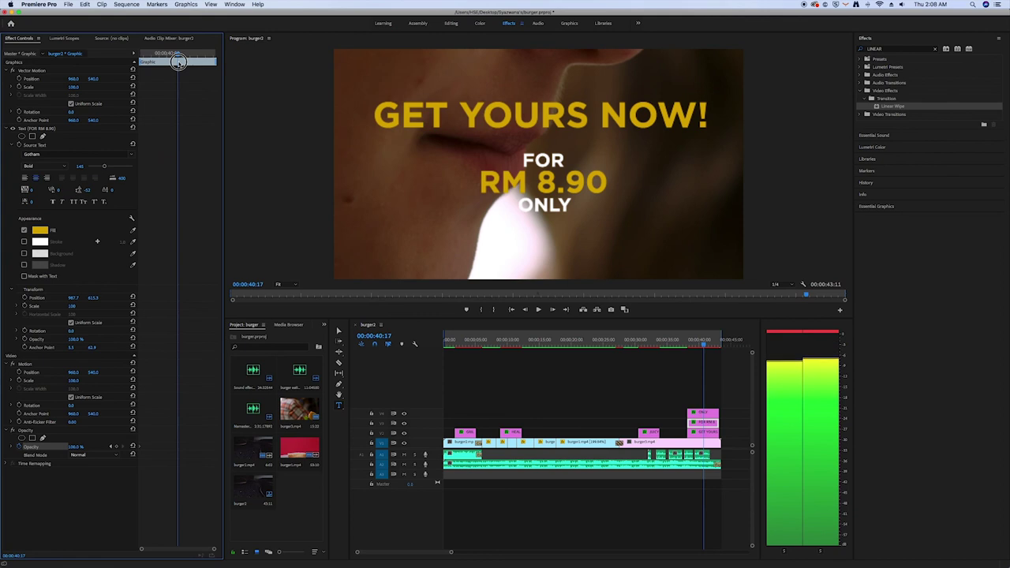
left_click(117, 447)
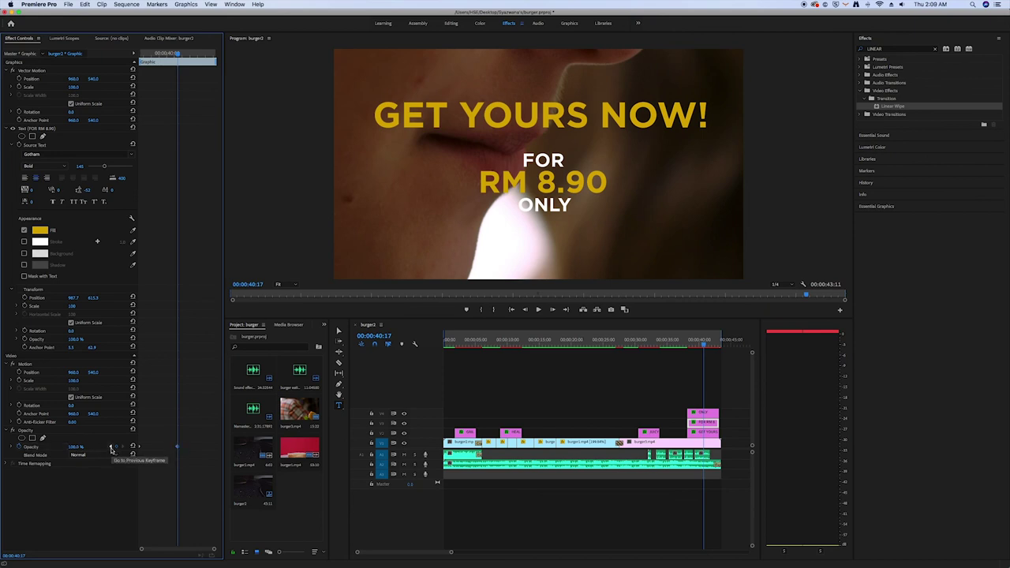
left_click(111, 449)
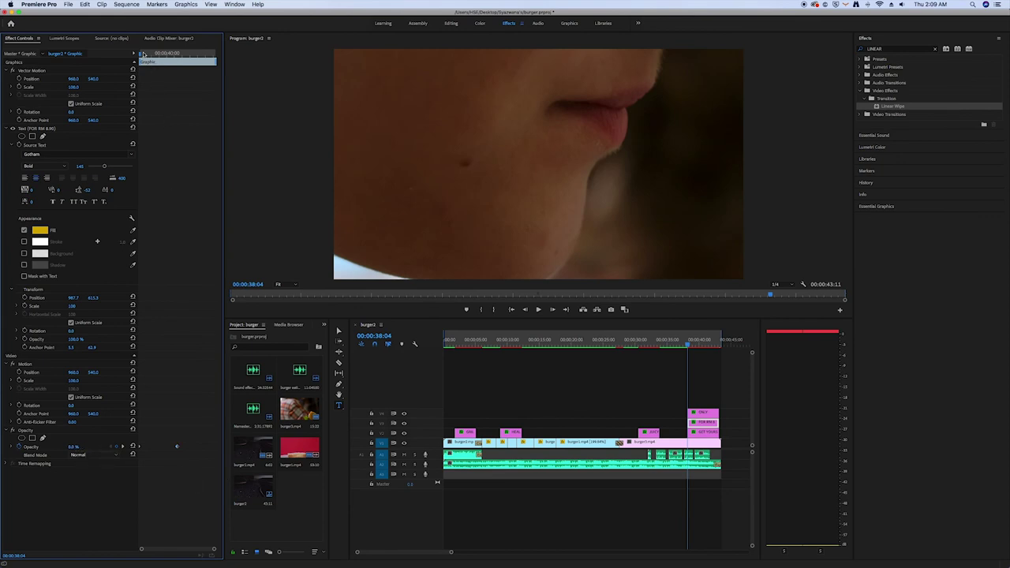
key("space")
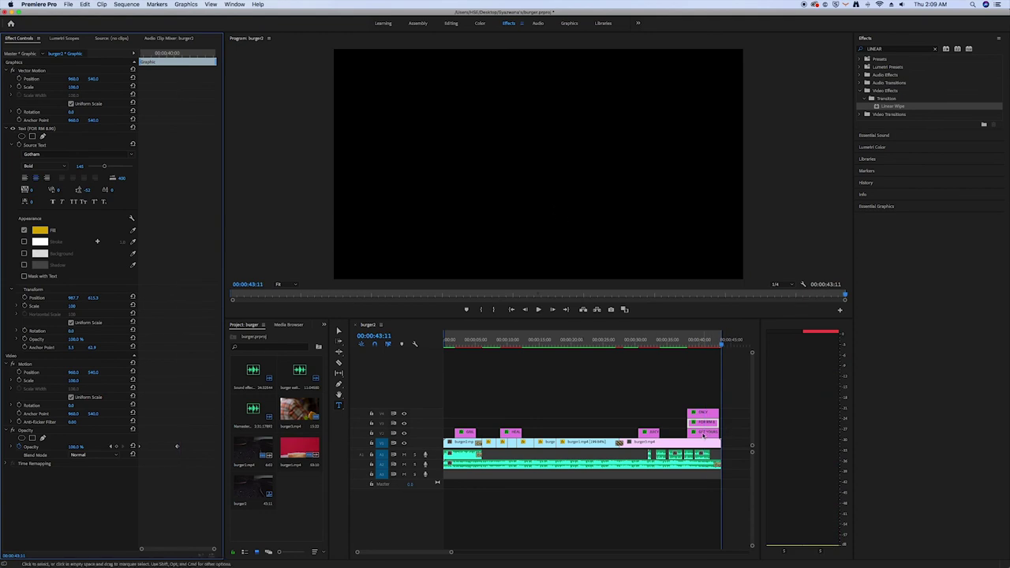
Give the ONLY title the same fade-in, with opacity keyframes of 100% at 00:00:40:17 and 0% at 00:00:38:04, and play it back.
left_click_drag(720, 343, 699, 347)
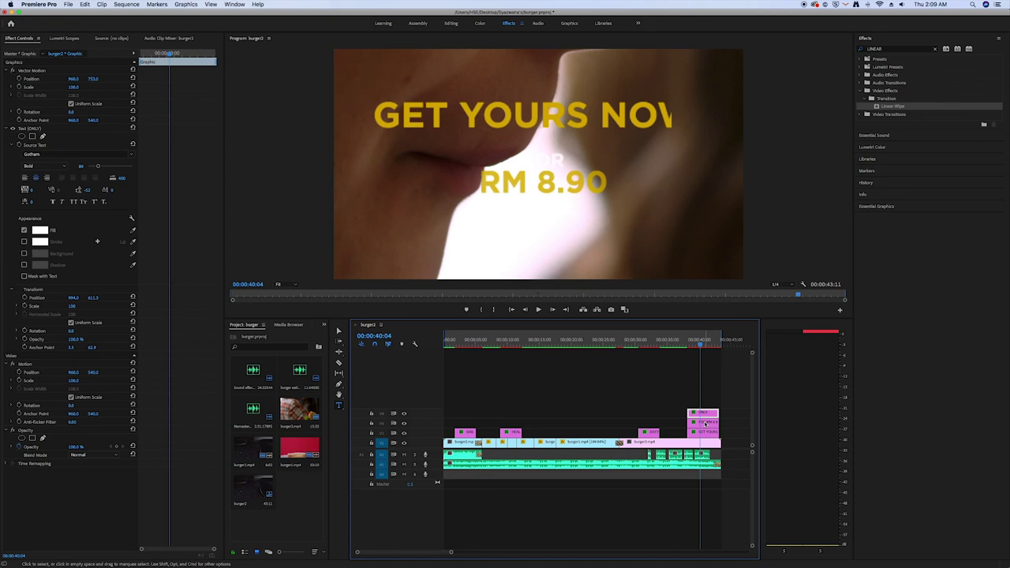
left_click(707, 424)
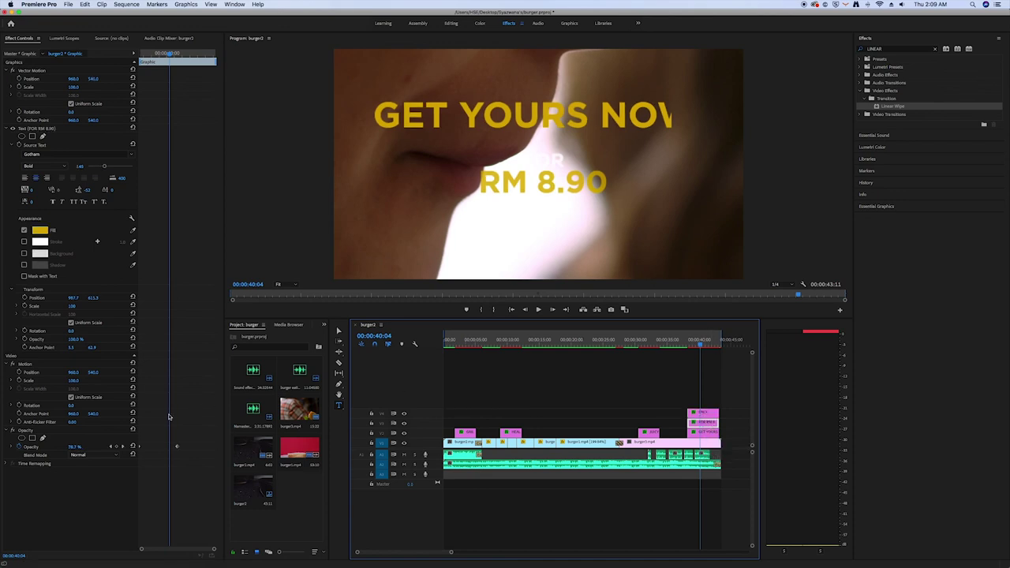
left_click(123, 447)
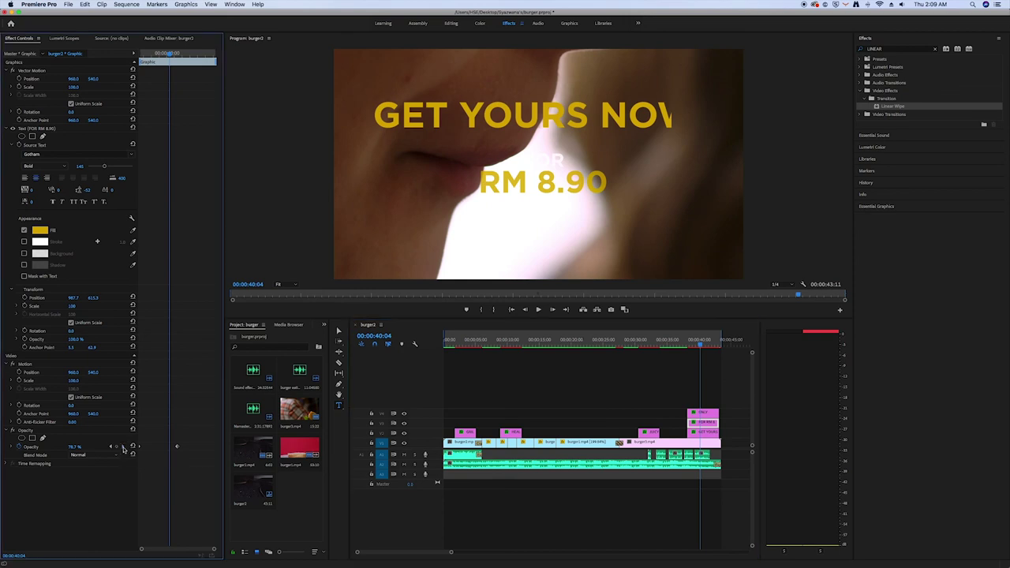
left_click(708, 414)
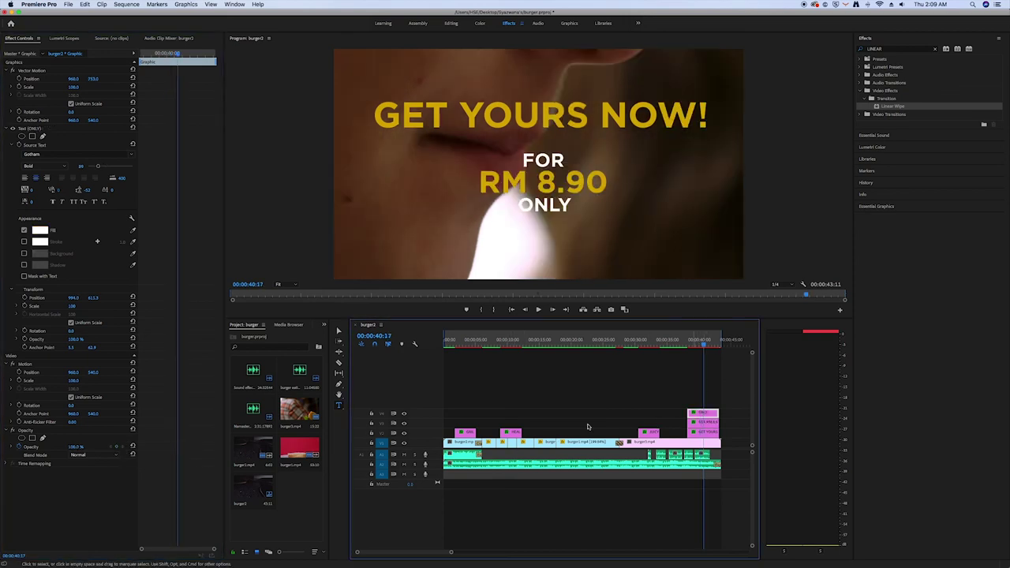
left_click(118, 447)
left_click(708, 423)
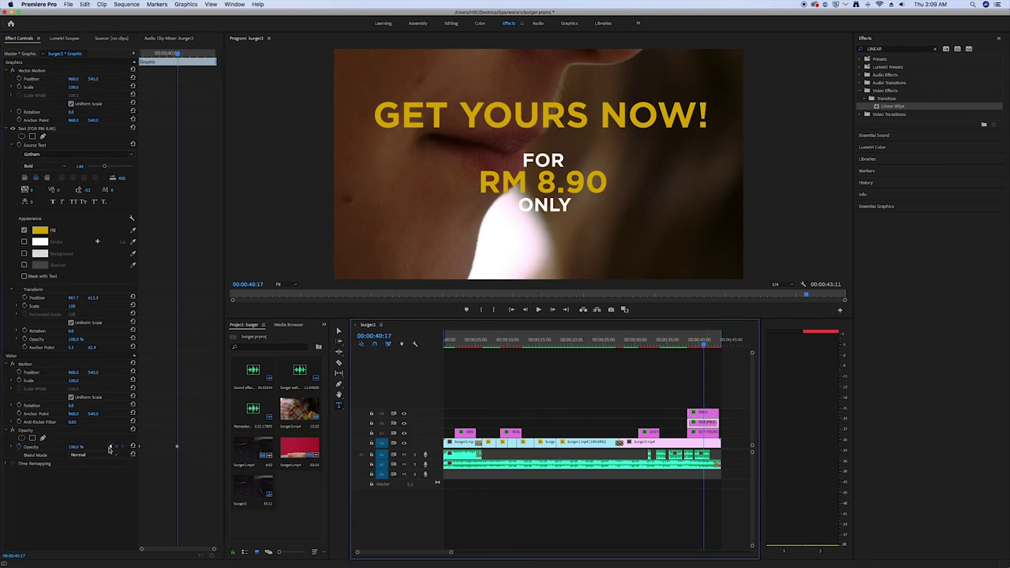
left_click(110, 448)
left_click(712, 416)
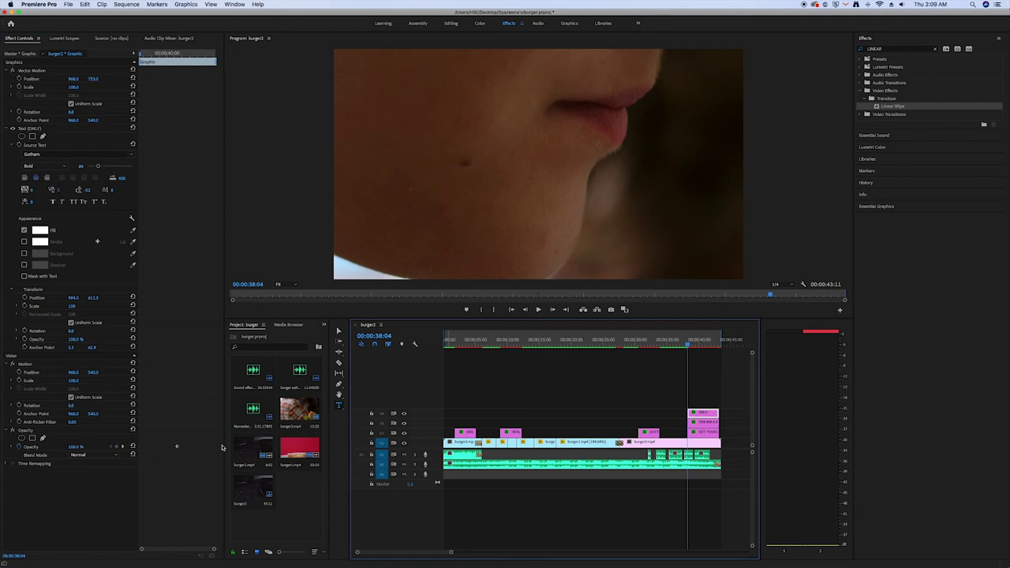
left_click(117, 448)
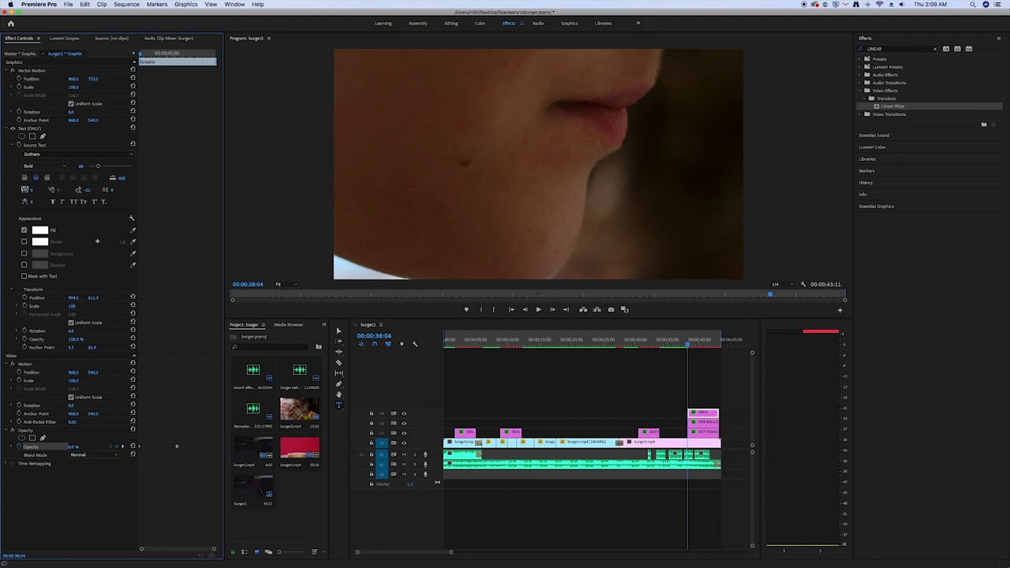
key("space")
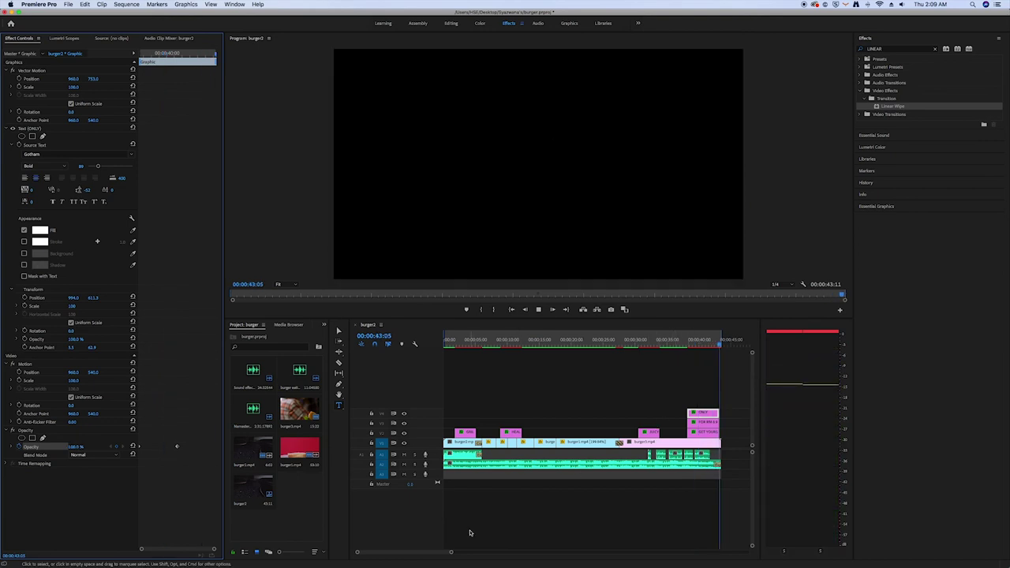
Render the whole burger2 sequence from In to Out.
left_click_drag(451, 553, 488, 553)
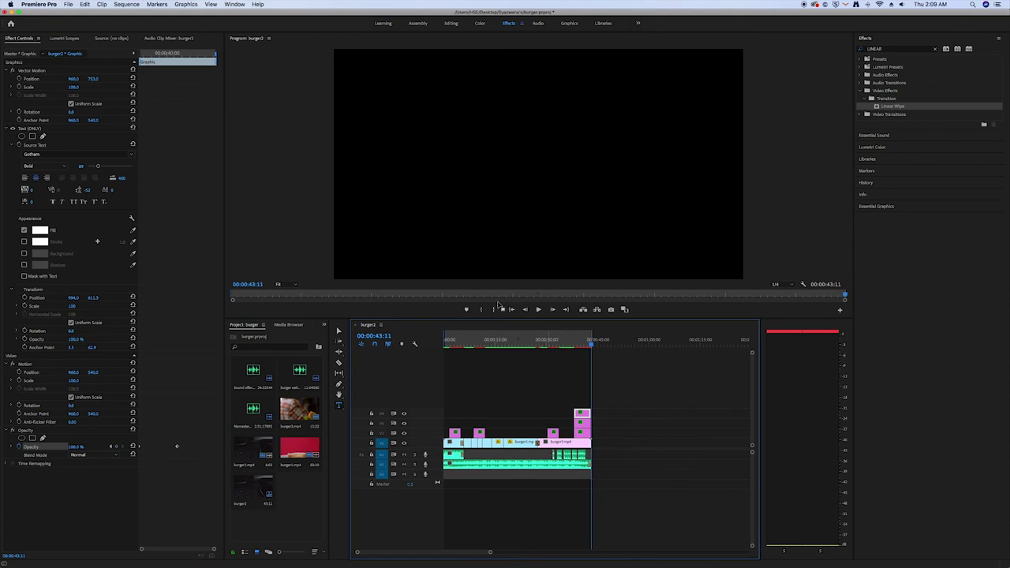
left_click(127, 5)
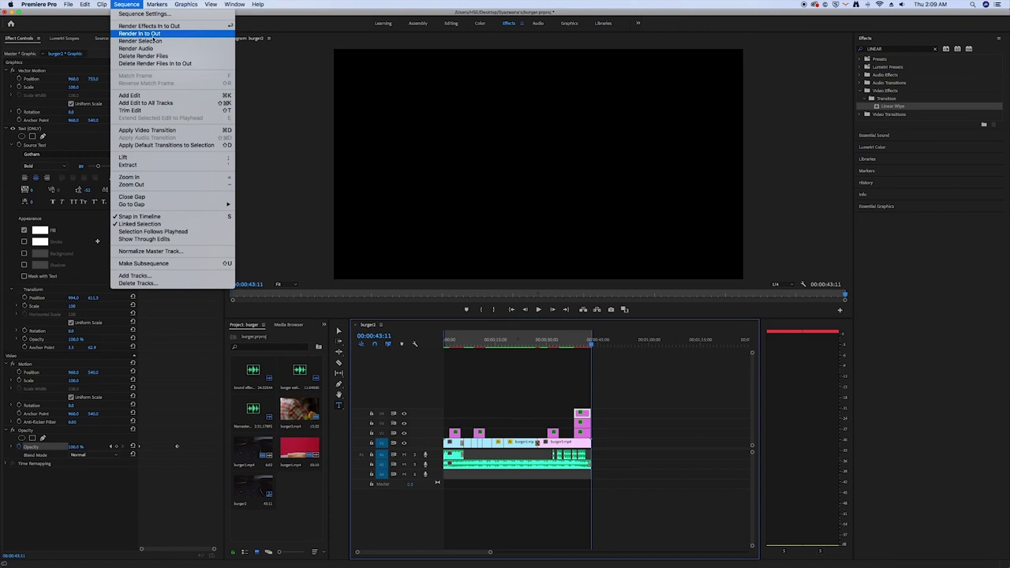
left_click(146, 33)
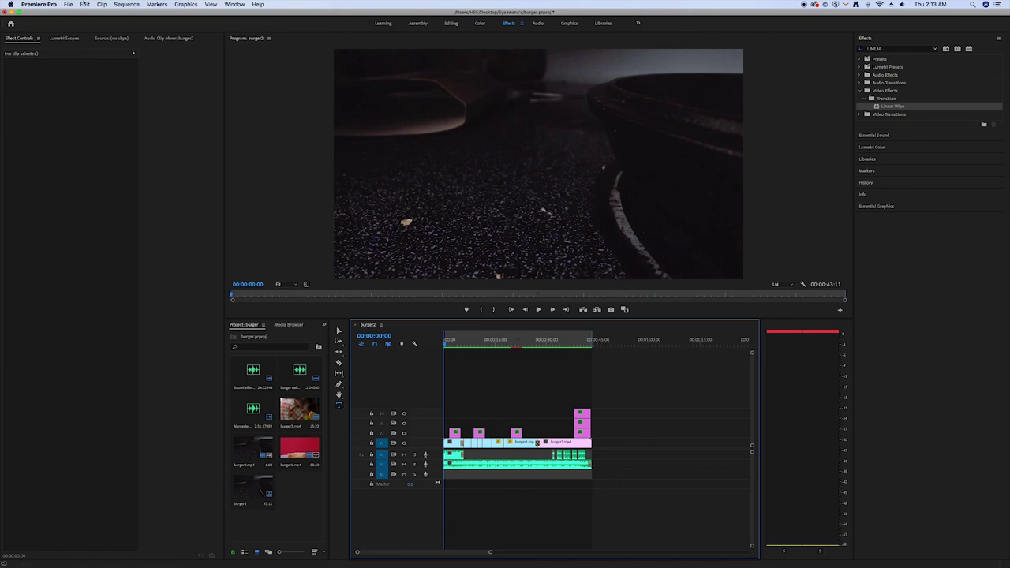
Open the media export settings for the sequence and set the output file to burger2_1.mp4 on the Desktop.
left_click(68, 5)
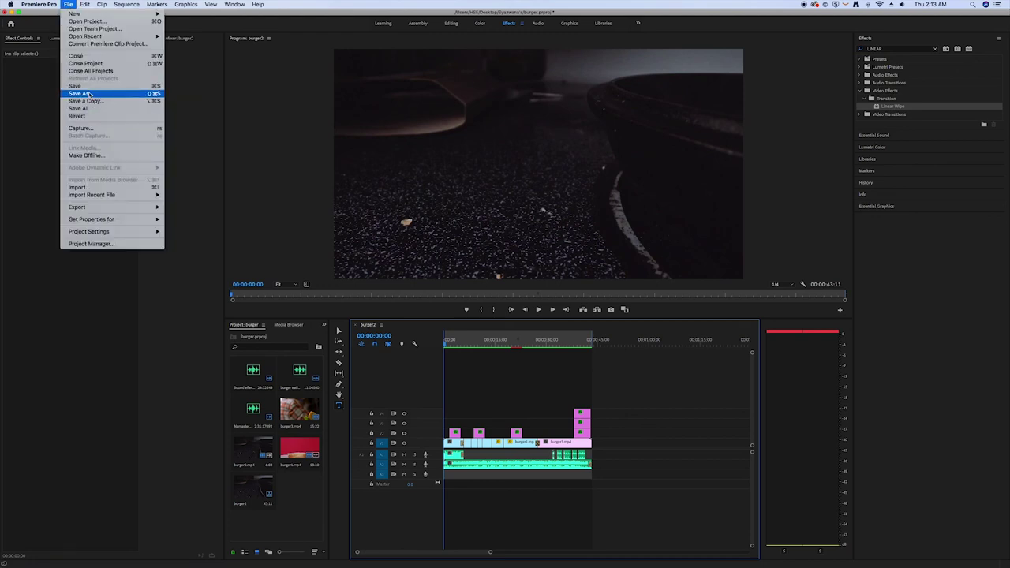
mouse_move(115, 206)
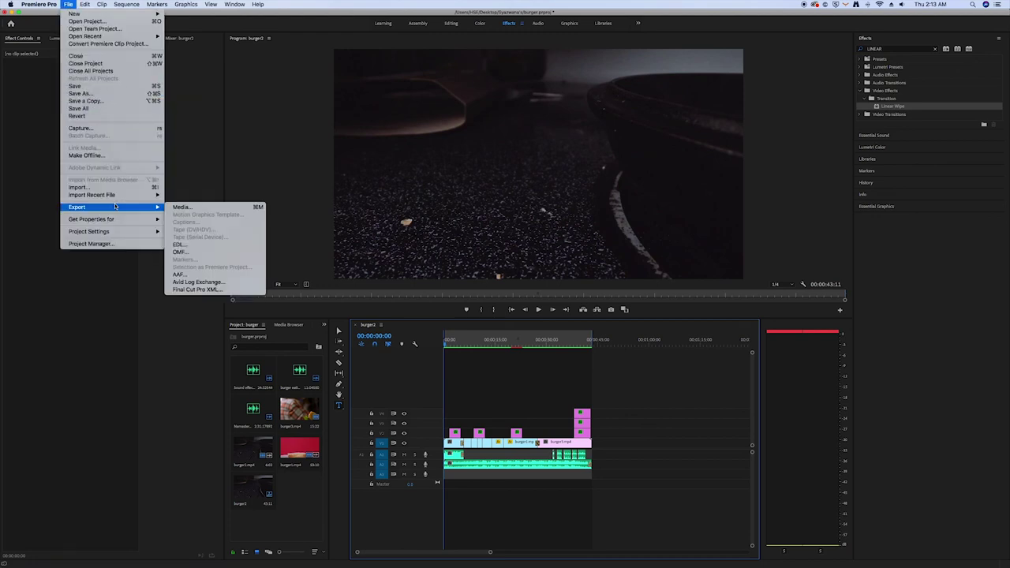
left_click(186, 209)
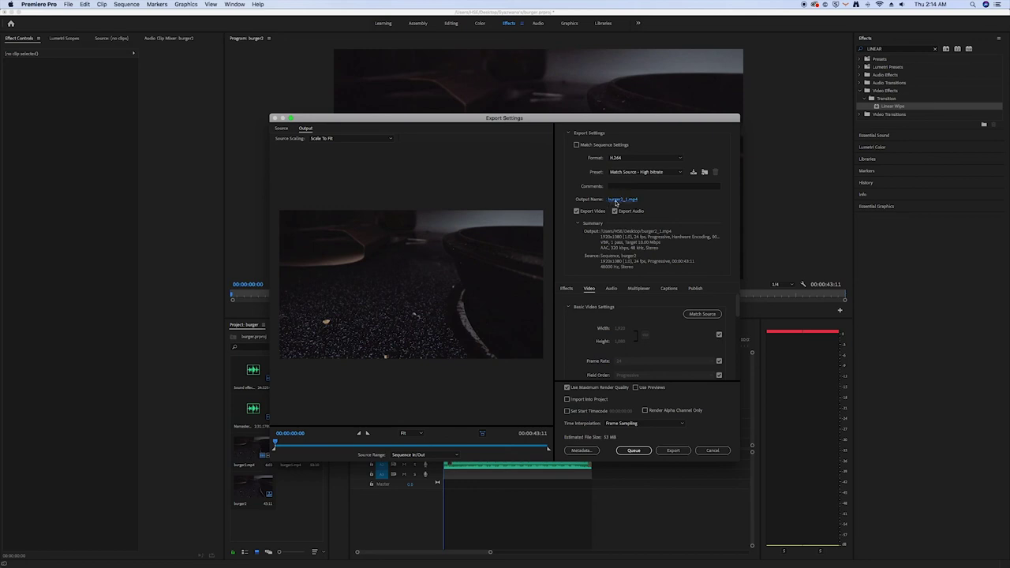
left_click(618, 199)
left_click(399, 182)
left_click(398, 189)
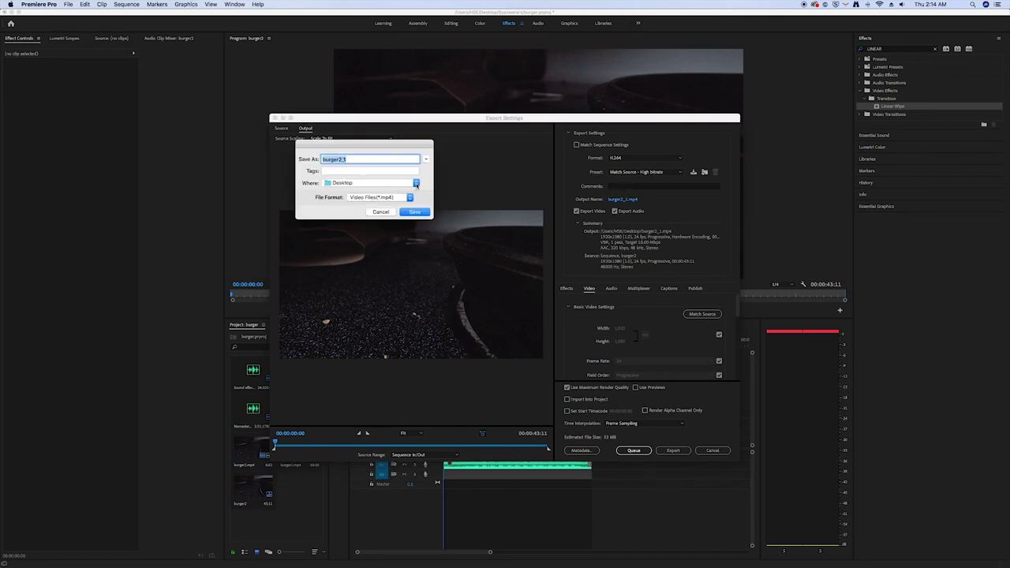
left_click(416, 184)
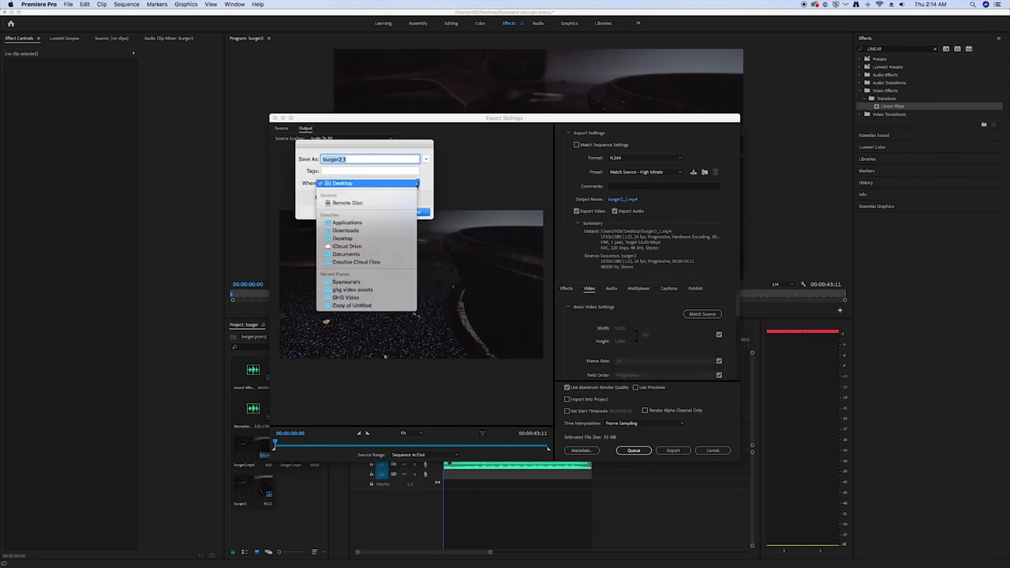
left_click(357, 182)
left_click(414, 212)
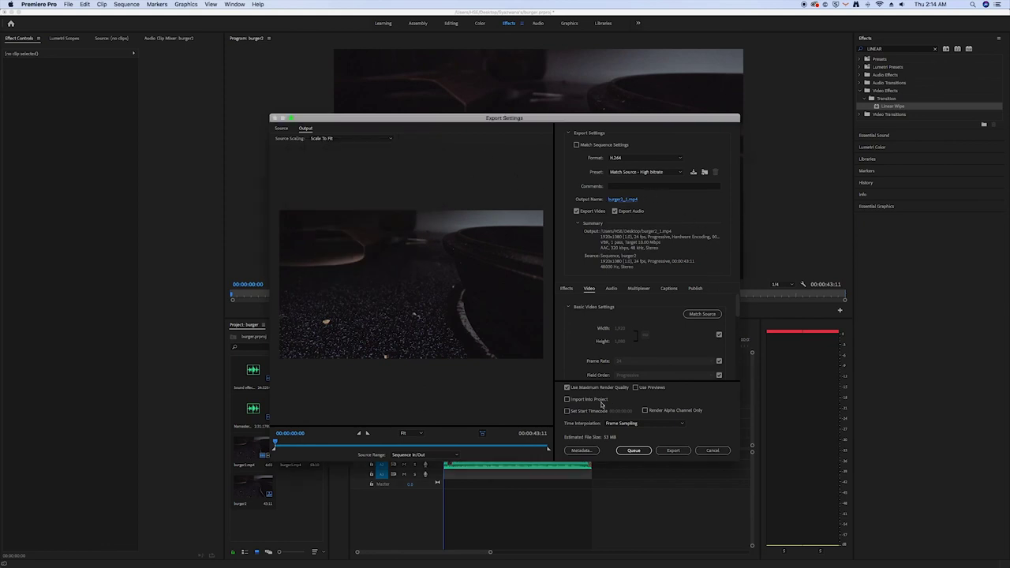
Keep maximum render quality enabled and H.264 as the format, and export the video.
left_click(567, 388)
left_click(567, 388)
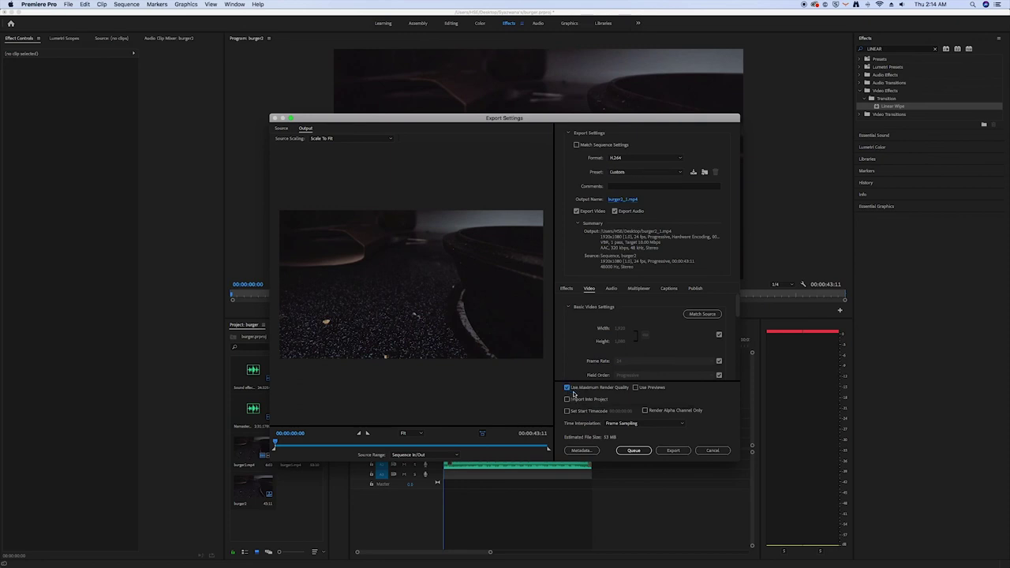
left_click(626, 160)
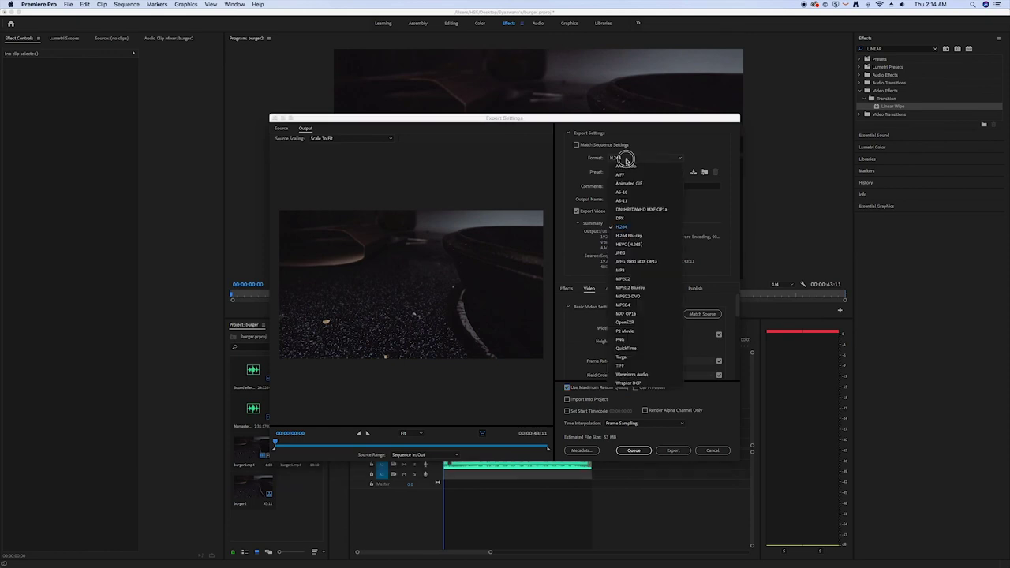
left_click(630, 226)
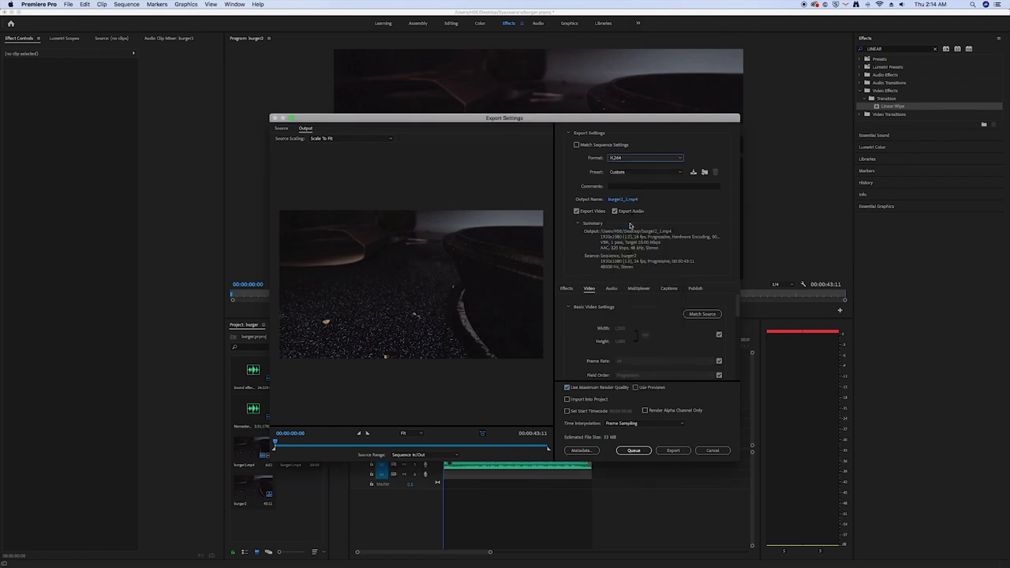
left_click(673, 451)
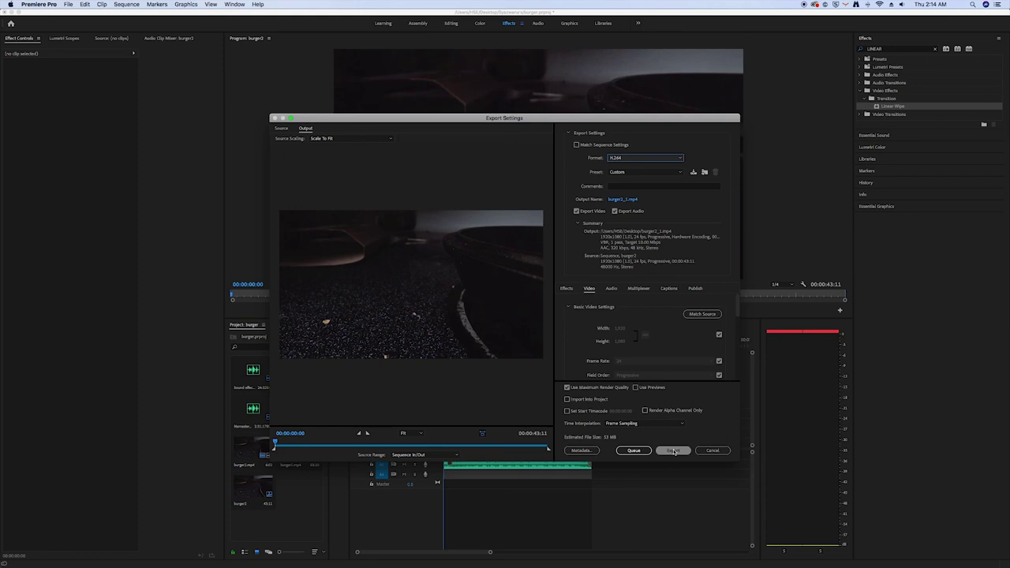